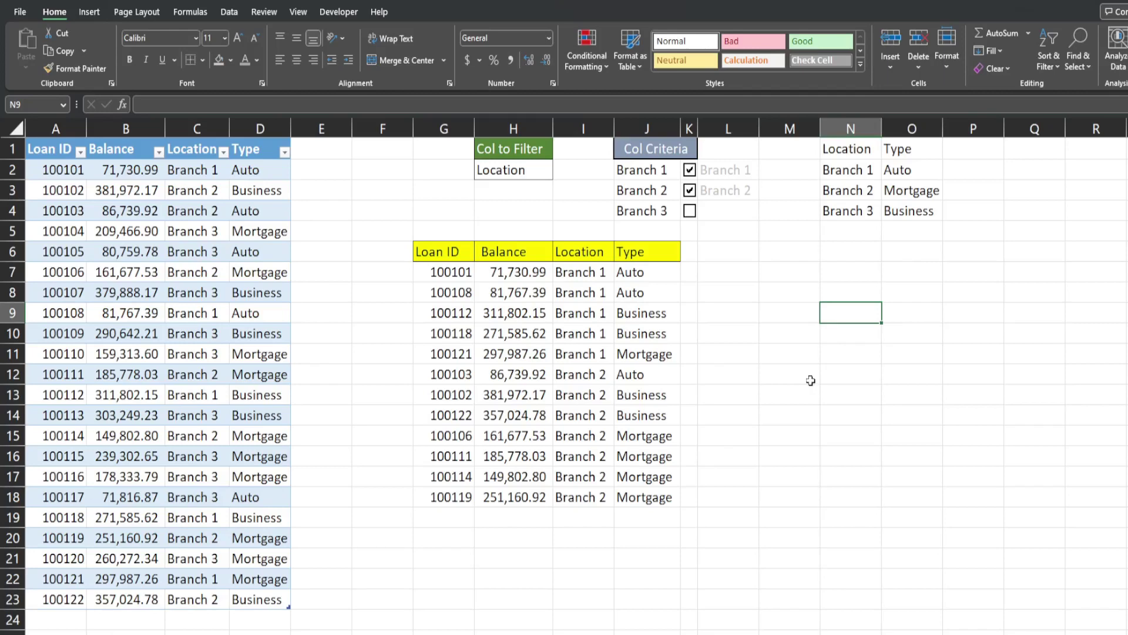
Examine the loan table, the filter formula in G7 and the column choices in H2, keeping Location selected.
left_click(188, 293)
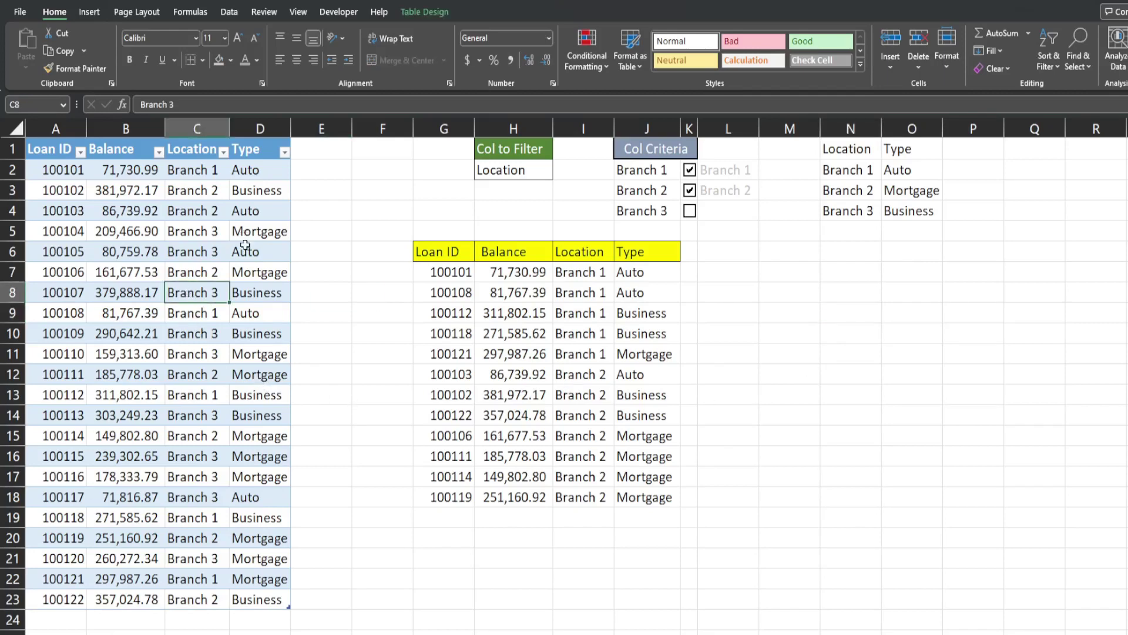
left_click(444, 276)
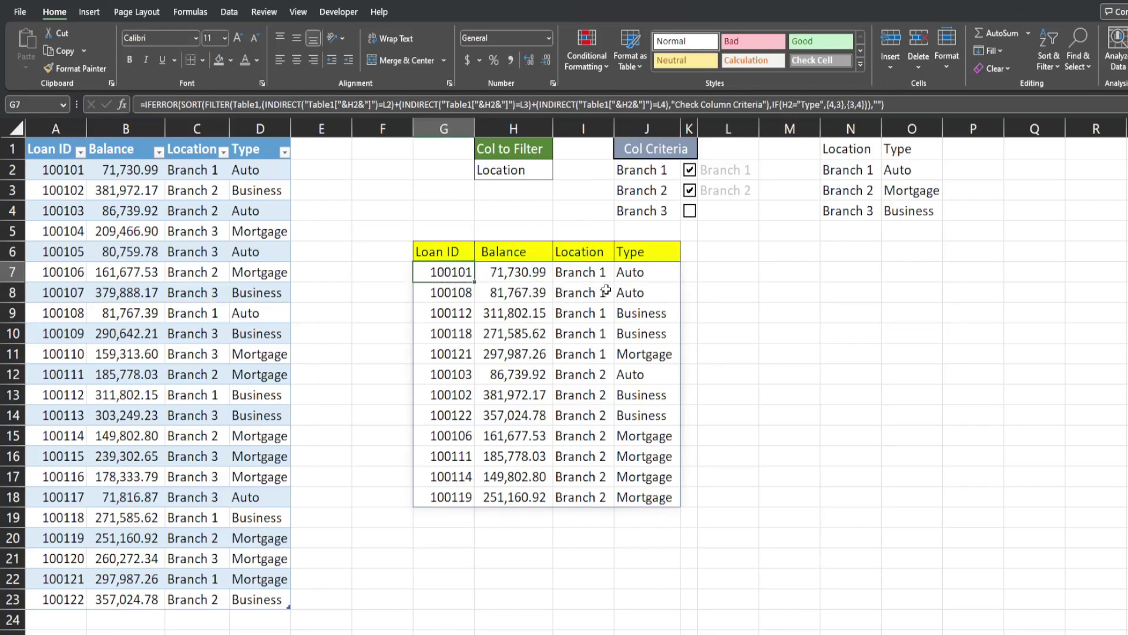
left_click(520, 170)
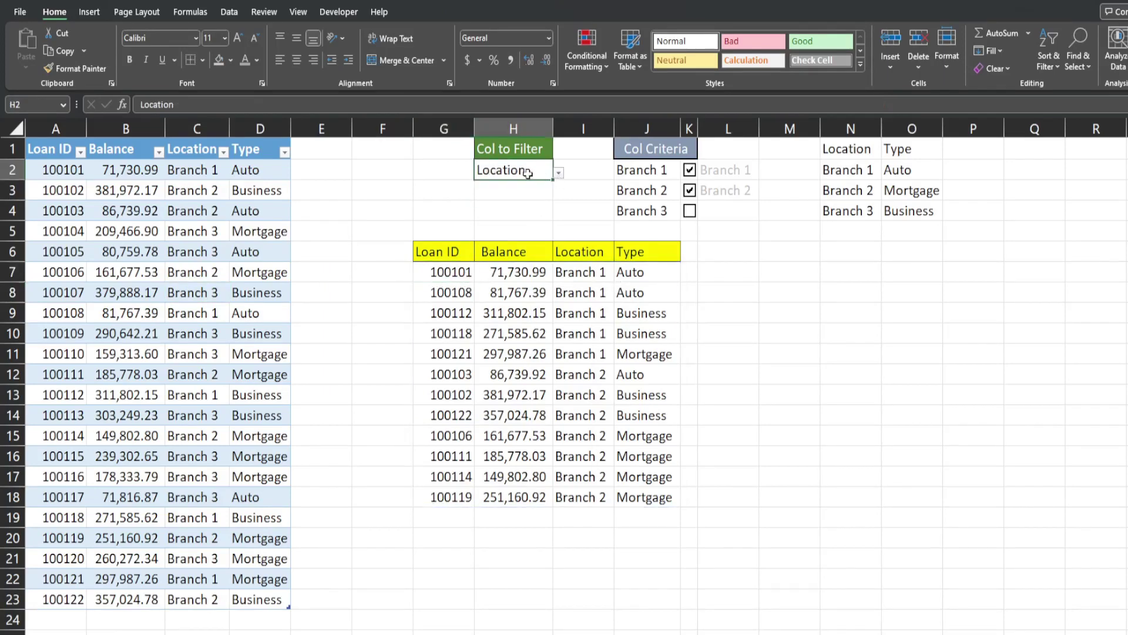
left_click(559, 173)
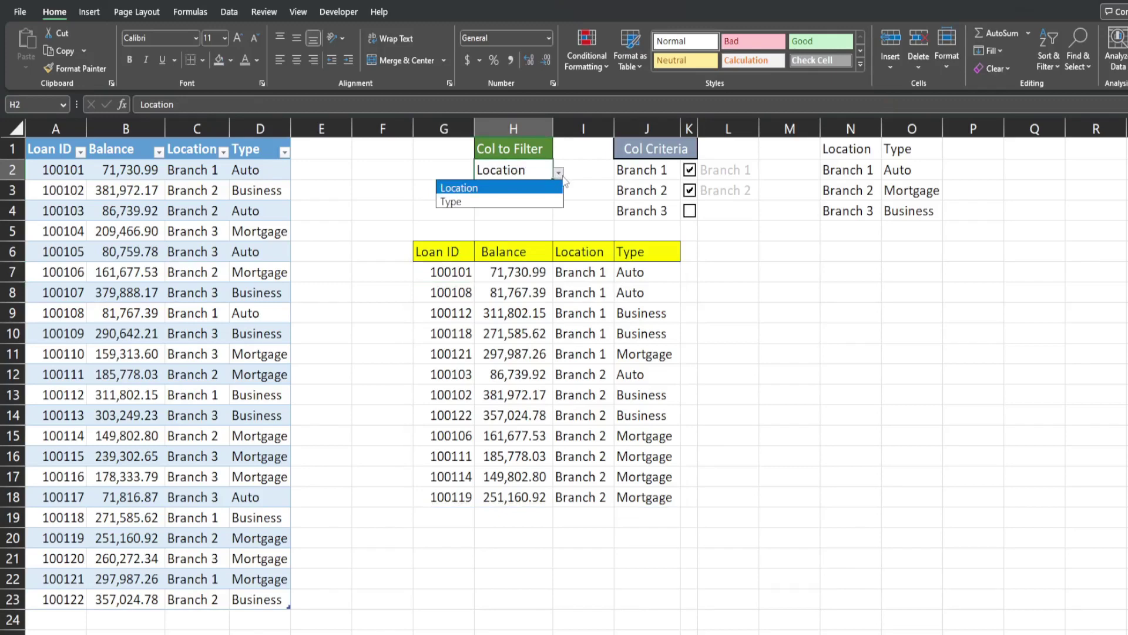
left_click(513, 188)
Try out the location criteria by including Branch 3, then excluding Branch 2 and Branch 3 from the filtered results.
left_click_drag(641, 170, 642, 209)
left_click(689, 211)
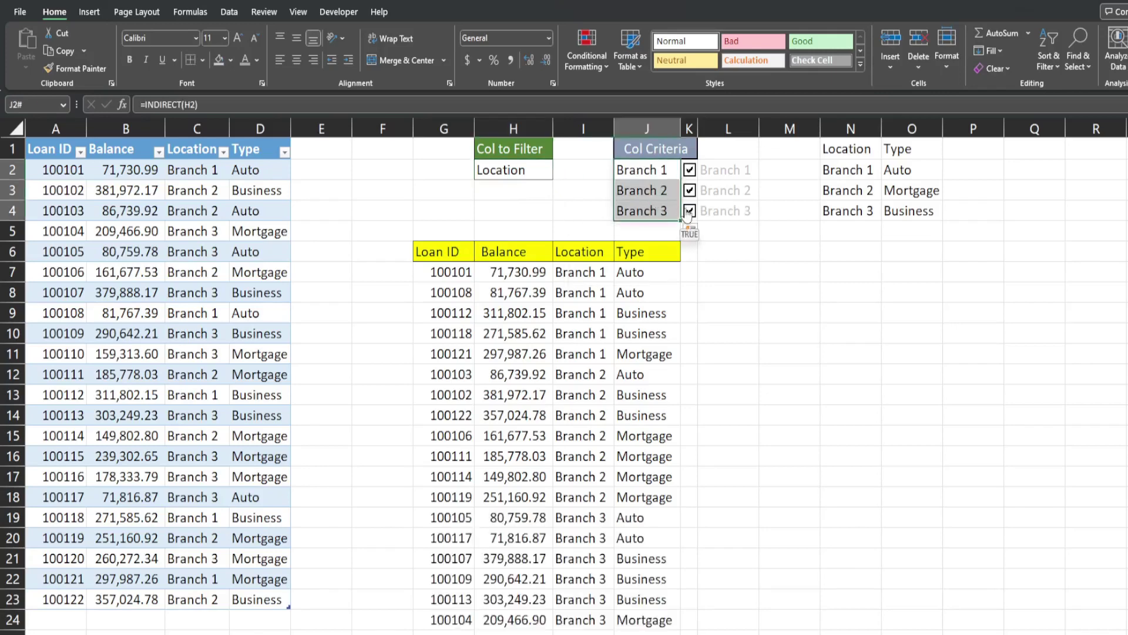
left_click(690, 210)
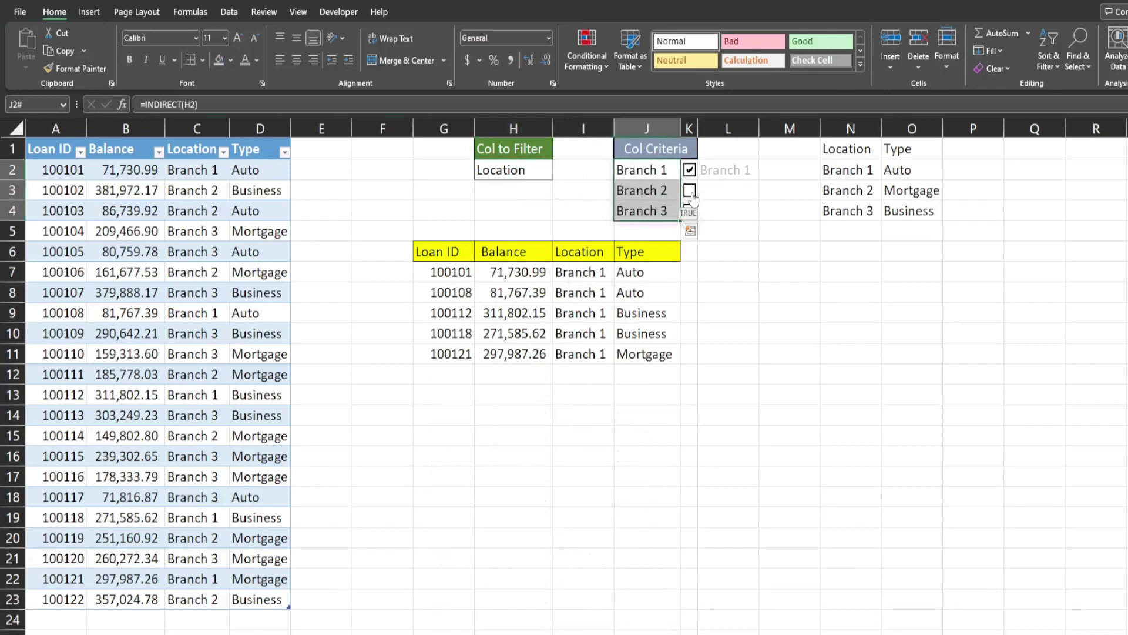
Switch the column to filter in H2 to Type and review the criteria list and the filtered Type values.
left_click(532, 174)
left_click(559, 173)
left_click(470, 201)
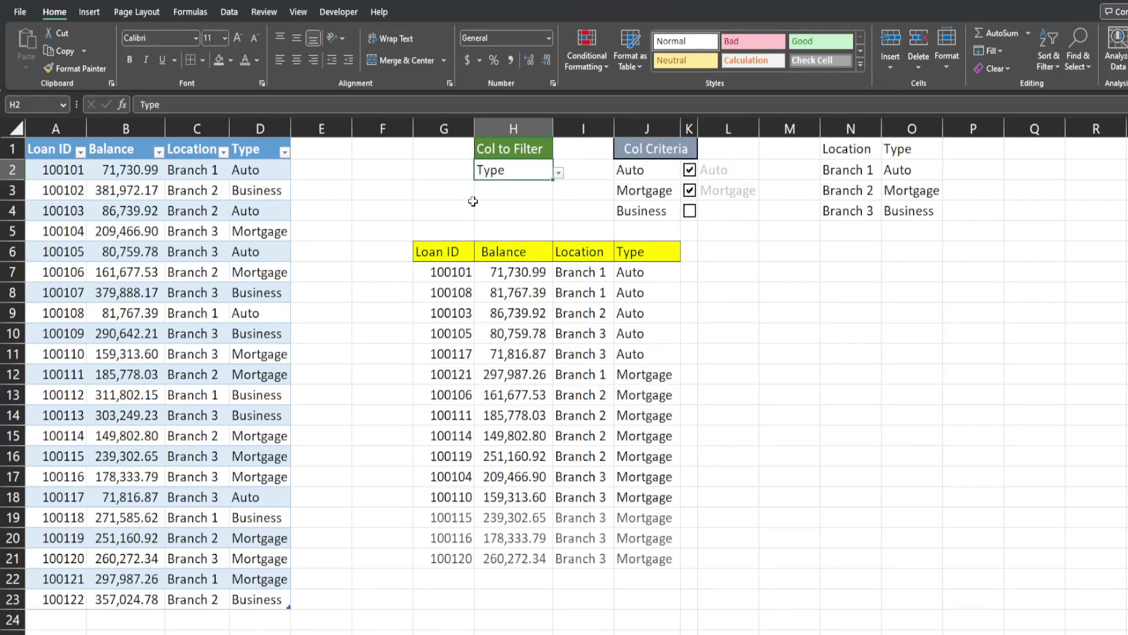
left_click(637, 170)
left_click_drag(636, 171, 637, 211)
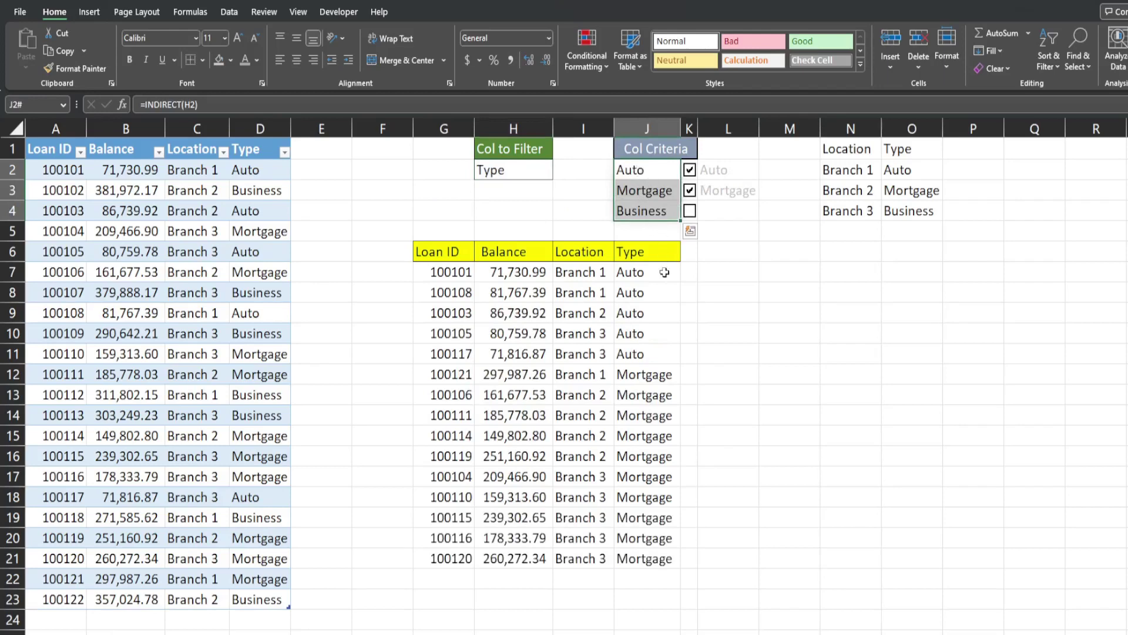
left_click_drag(657, 273, 648, 560)
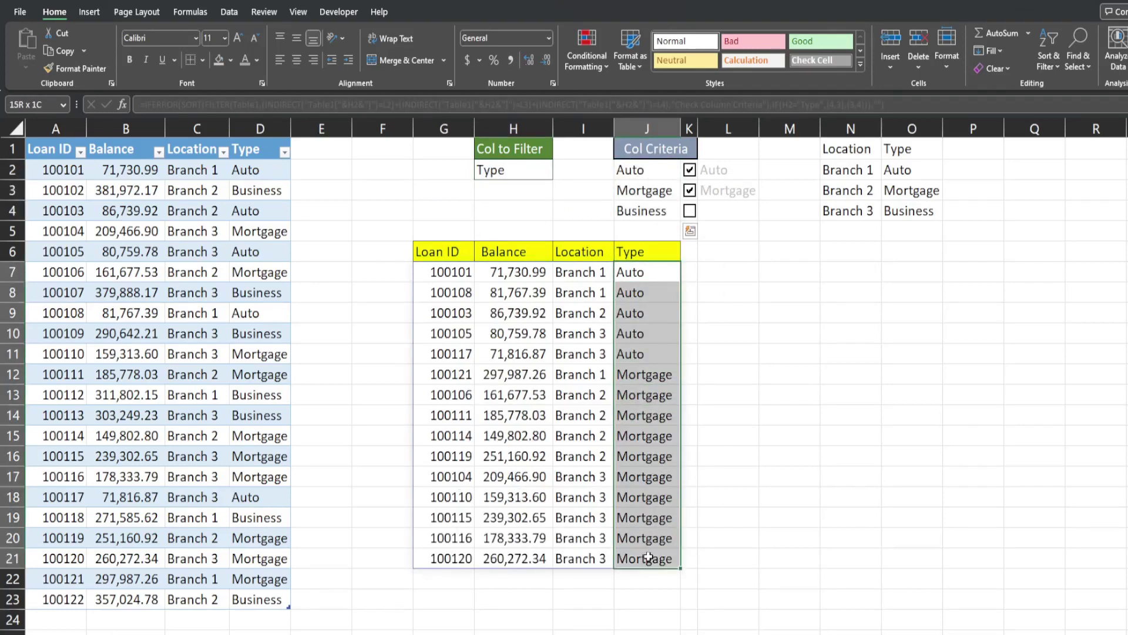
Try out the type criteria by toggling Mortgage and Business, then restore the Auto and Mortgage selection.
left_click(689, 190)
left_click(690, 210)
left_click(689, 210)
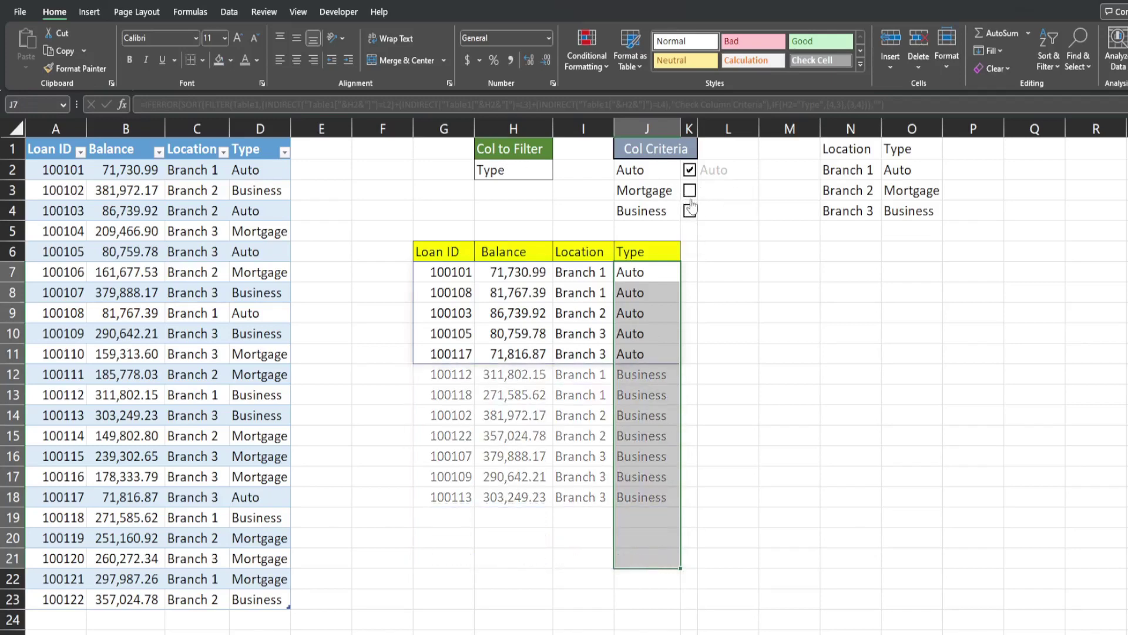
left_click(689, 190)
left_click(722, 213)
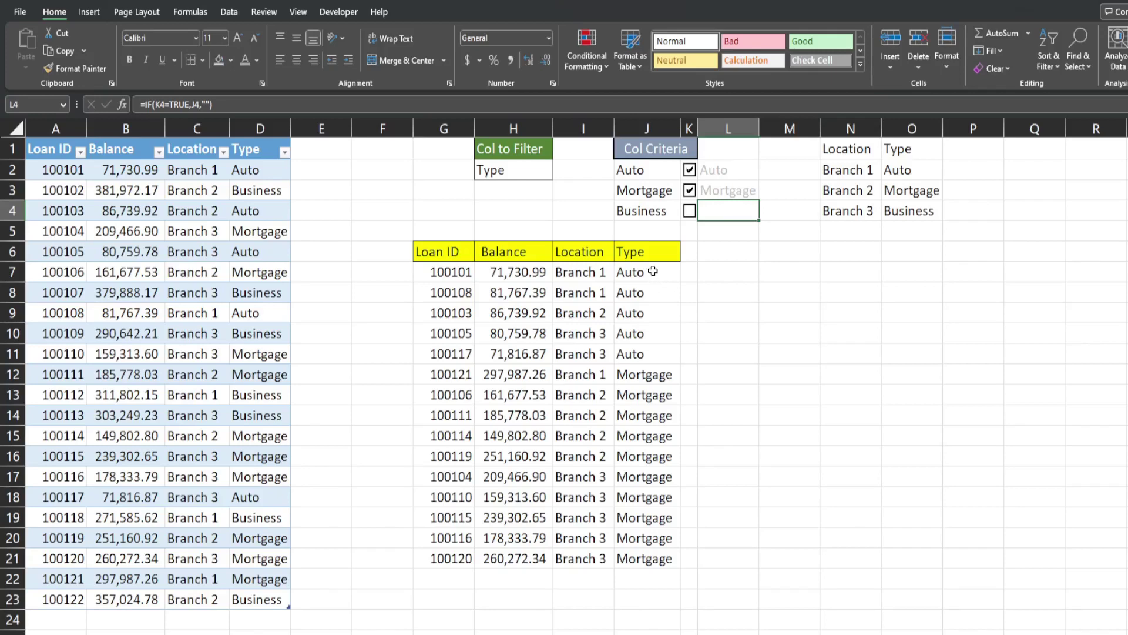
Examine the sort order of the filtered results by checking their Type and Location columns.
left_click(500, 170)
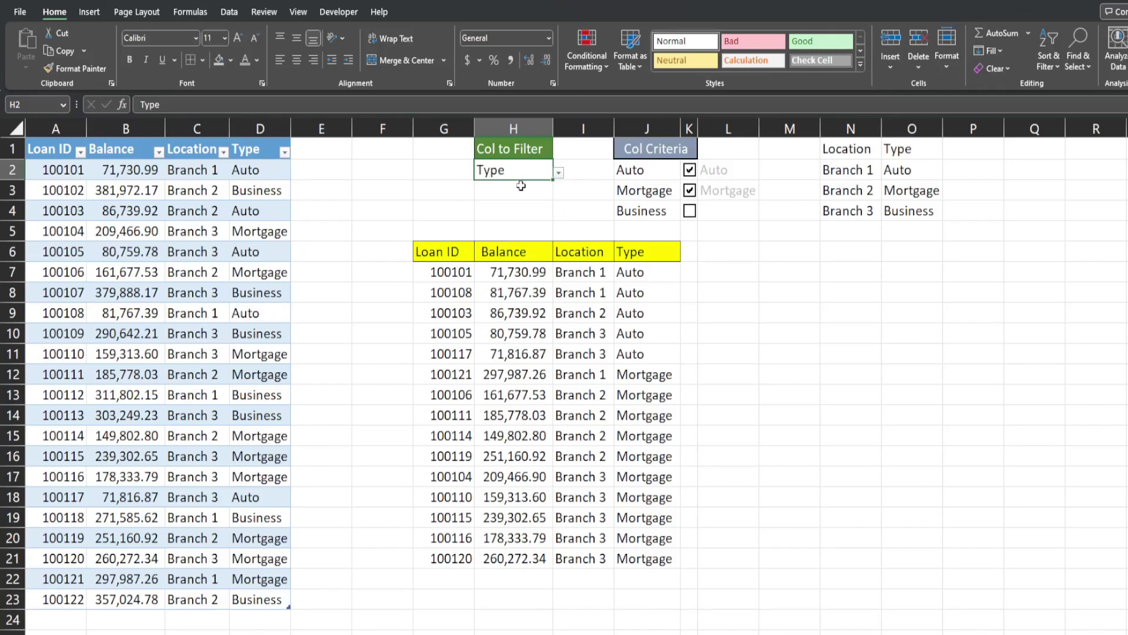
left_click_drag(650, 273, 649, 549)
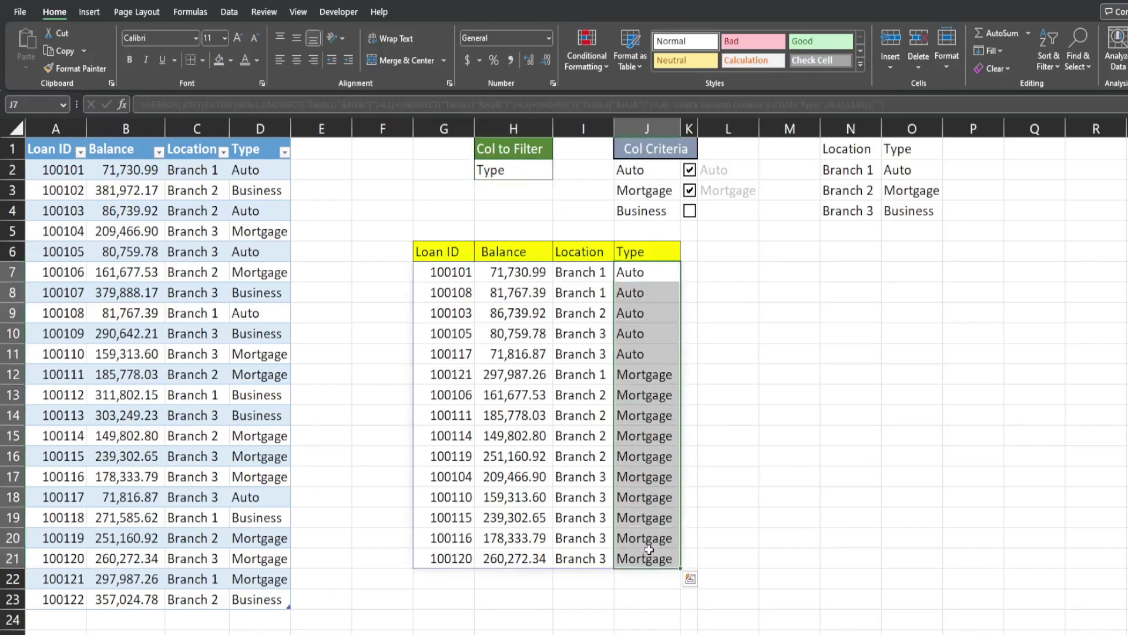
left_click_drag(592, 275, 592, 352)
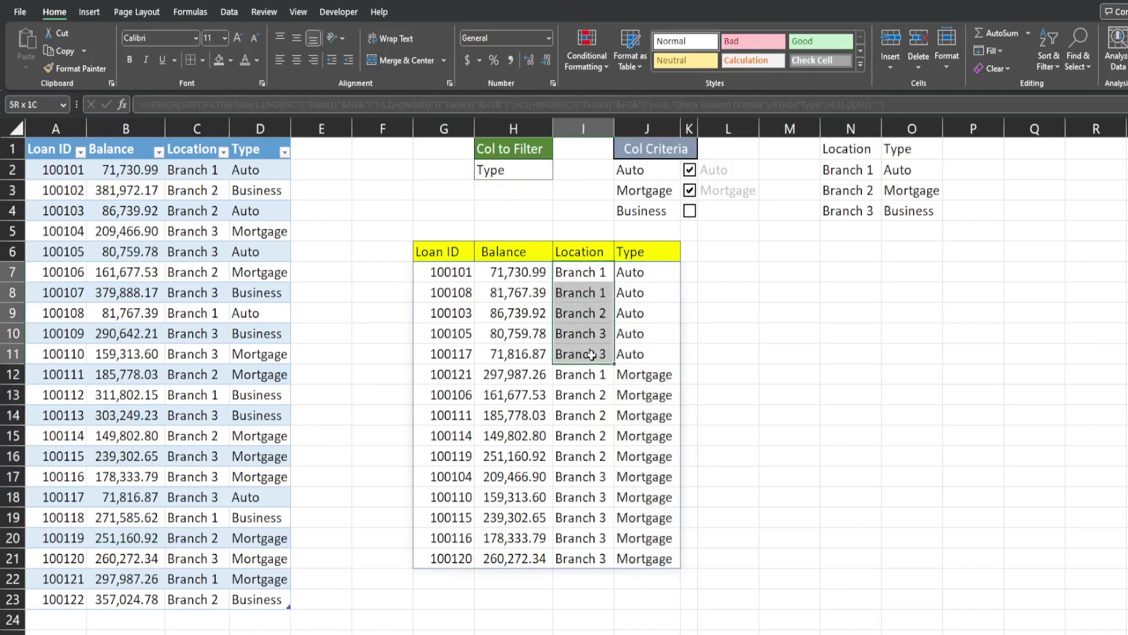
Set the column to filter in H2 back to Location and review the sorting of the filtered Location and Type values.
left_click(539, 175)
left_click(559, 173)
left_click(504, 186)
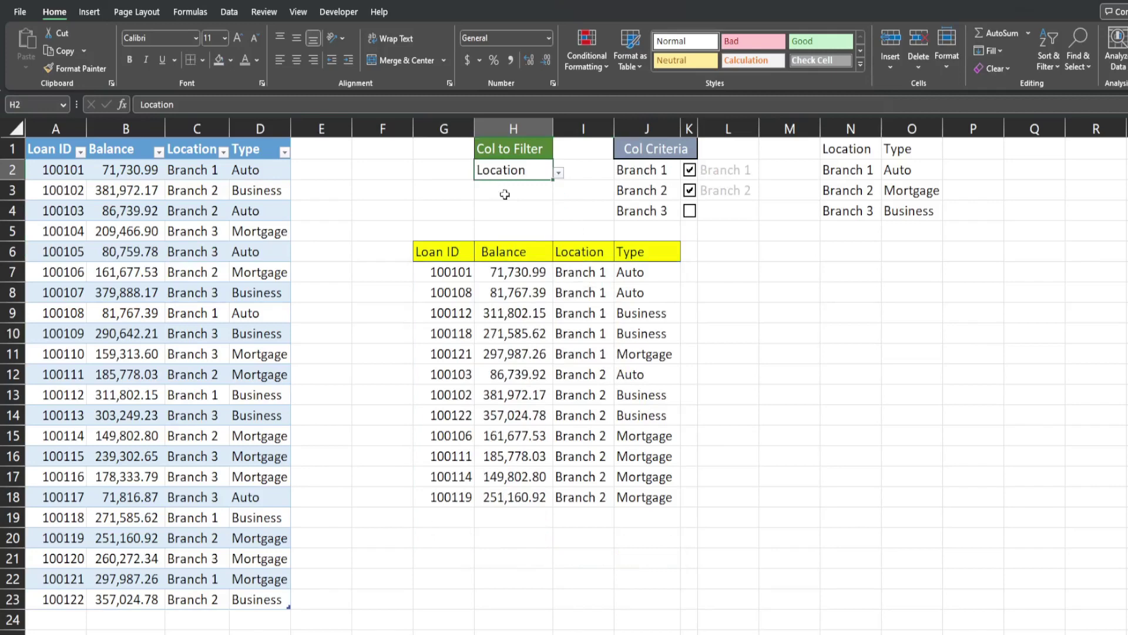
left_click_drag(589, 272, 590, 493)
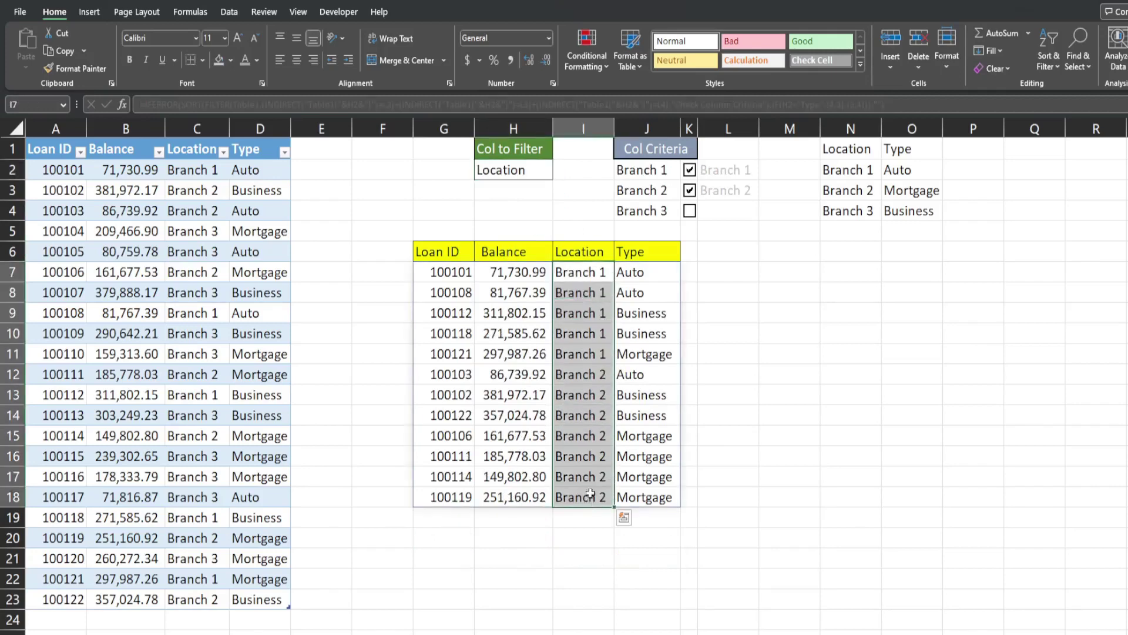
left_click_drag(648, 273, 658, 354)
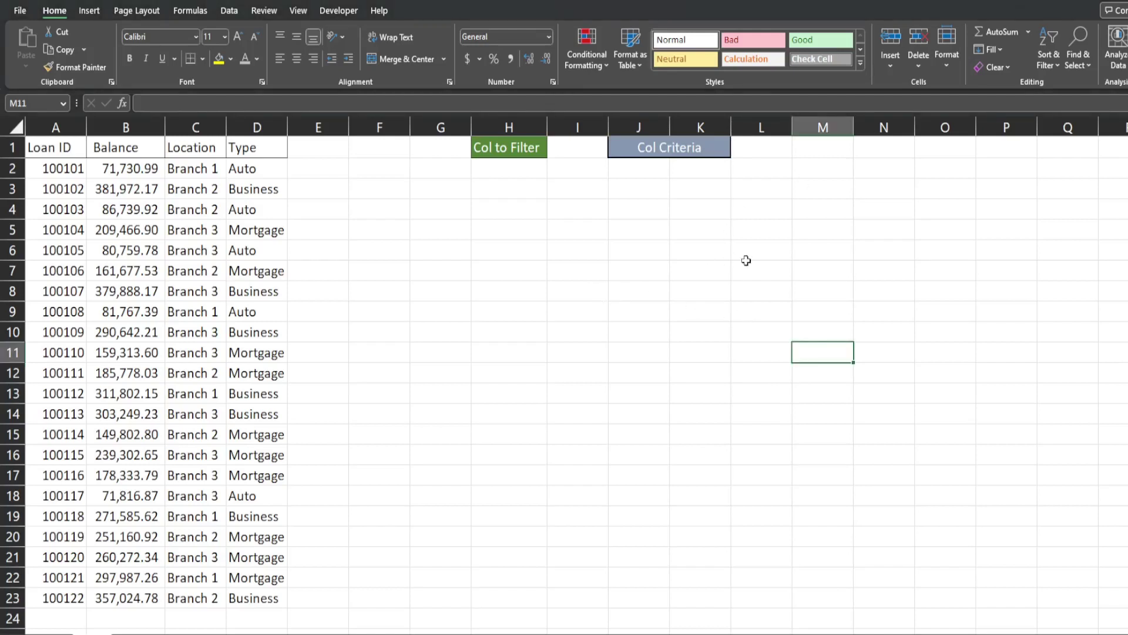
Save a copy of the workbook as an Excel Macro-Enabled Workbook (*.xlsm), keeping its file name.
left_click(723, 289)
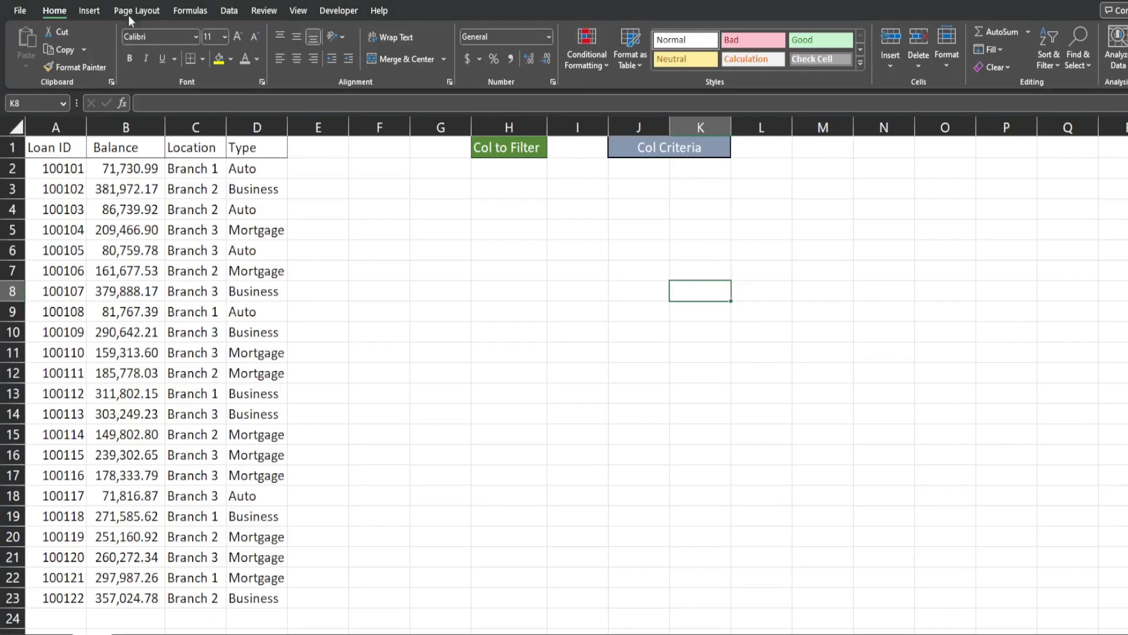
left_click(24, 10)
left_click(50, 164)
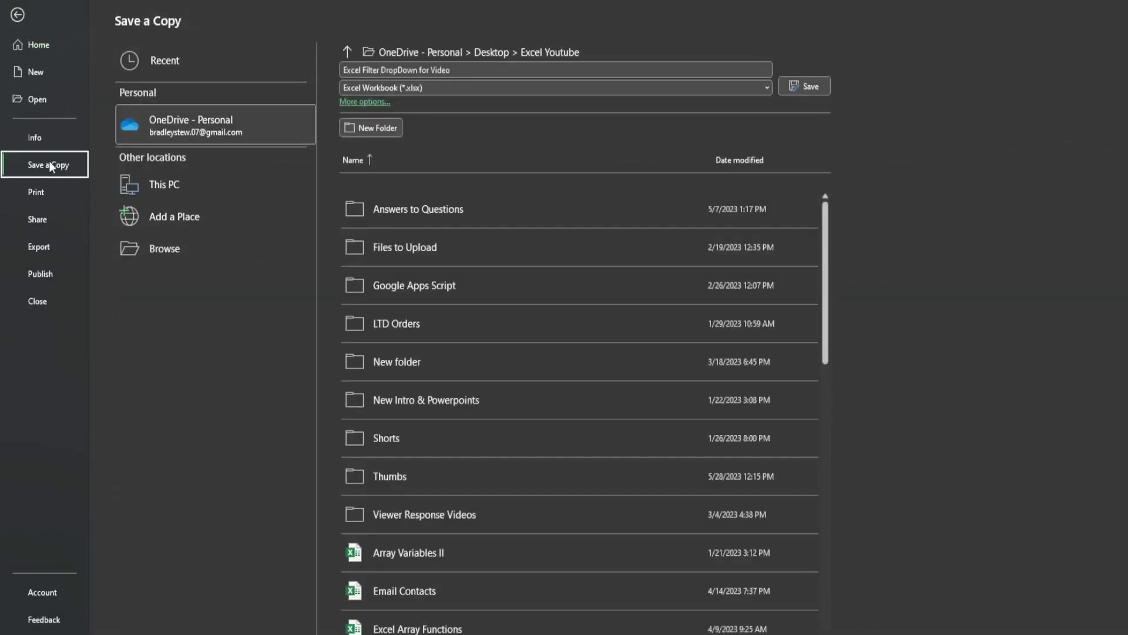
left_click(394, 87)
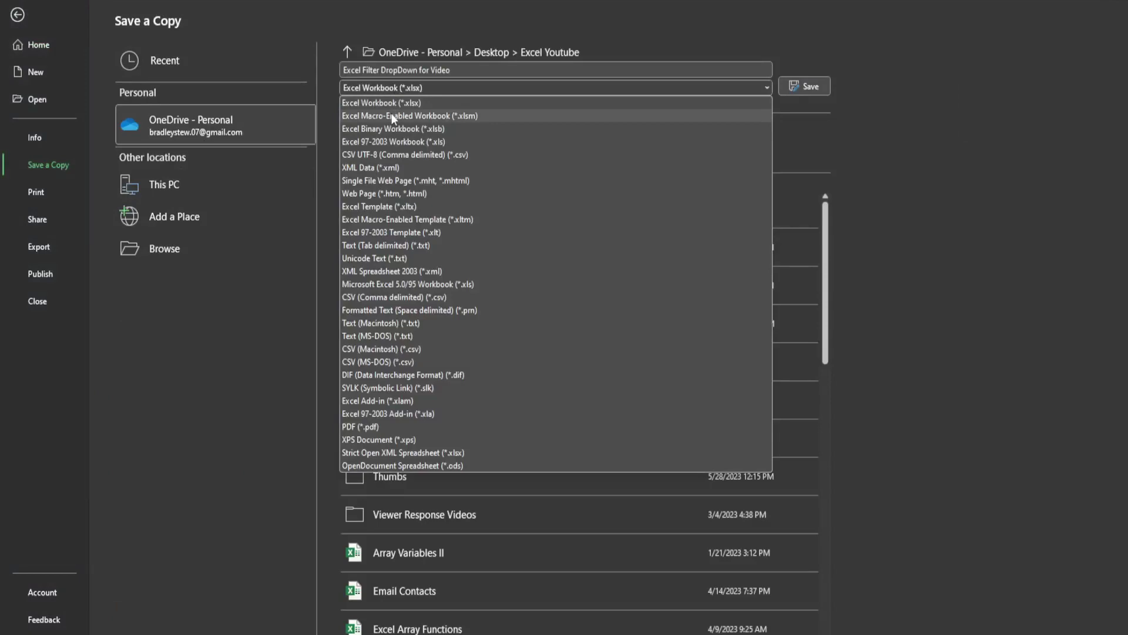
left_click(392, 115)
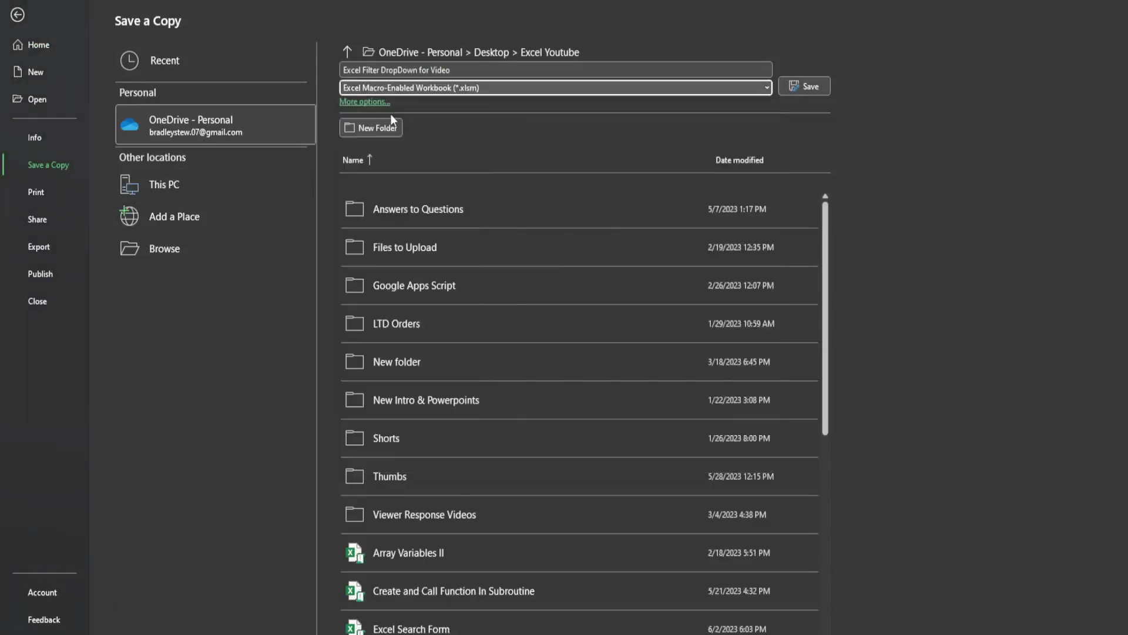
left_click(809, 86)
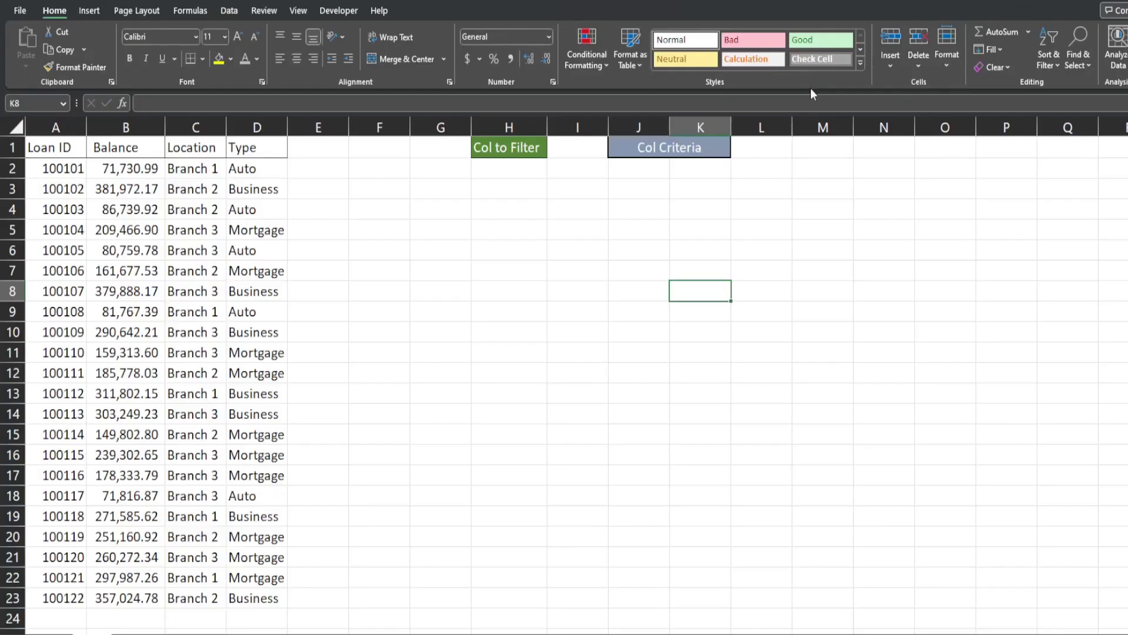
Check in the ribbon customization options that the Developer tab is enabled, and accept the settings.
left_click(498, 217)
left_click(340, 10)
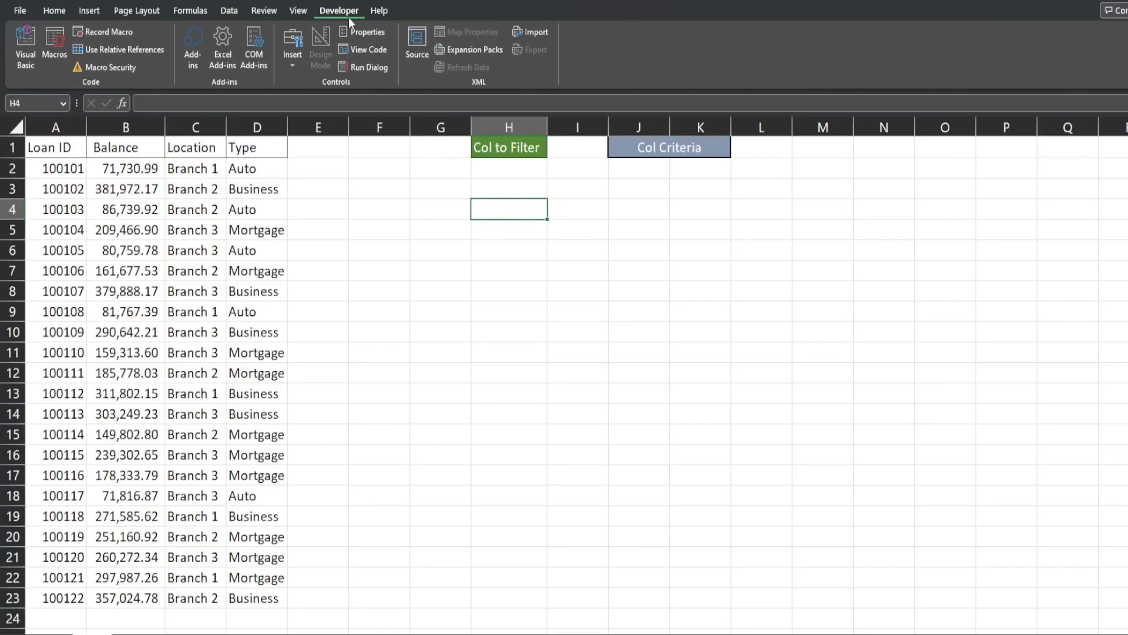
left_click(21, 10)
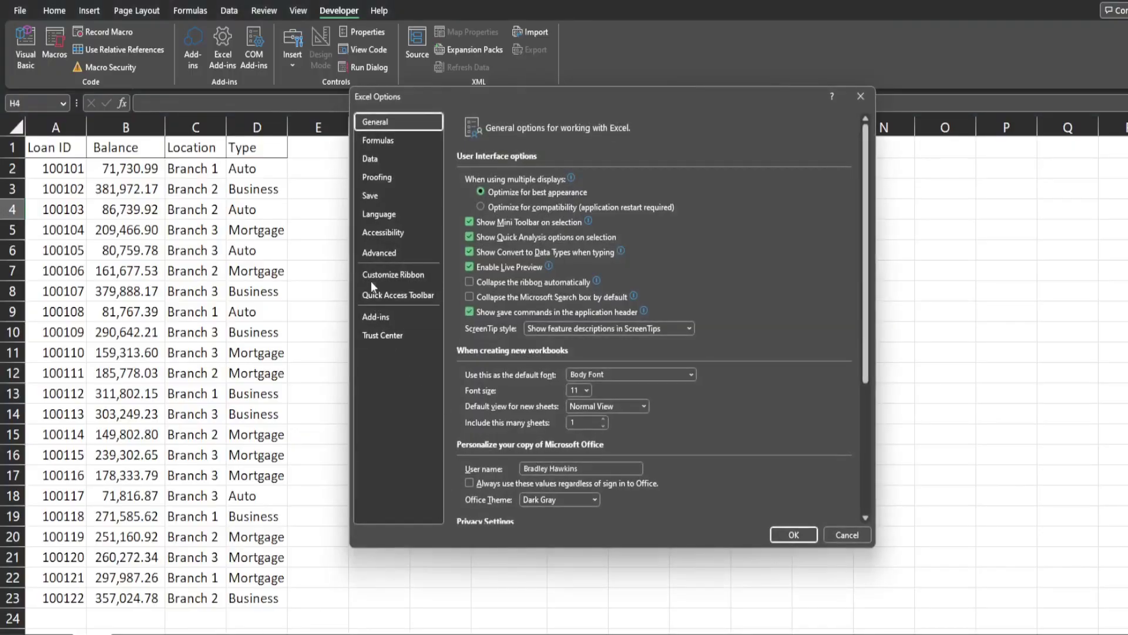
left_click(372, 281)
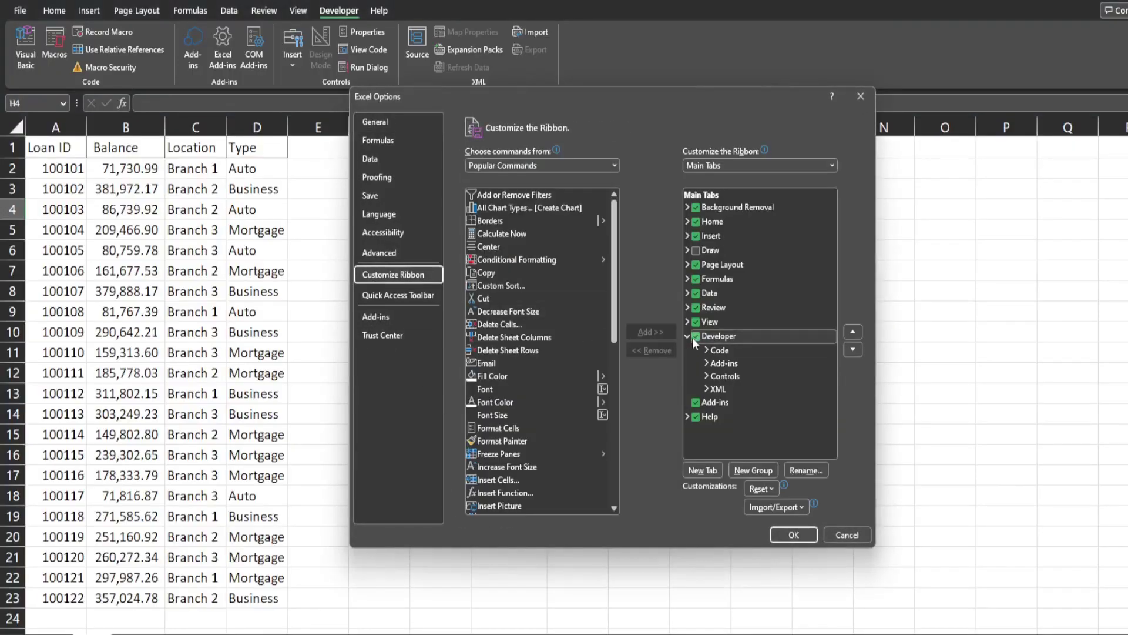
left_click(807, 539)
left_click(657, 372)
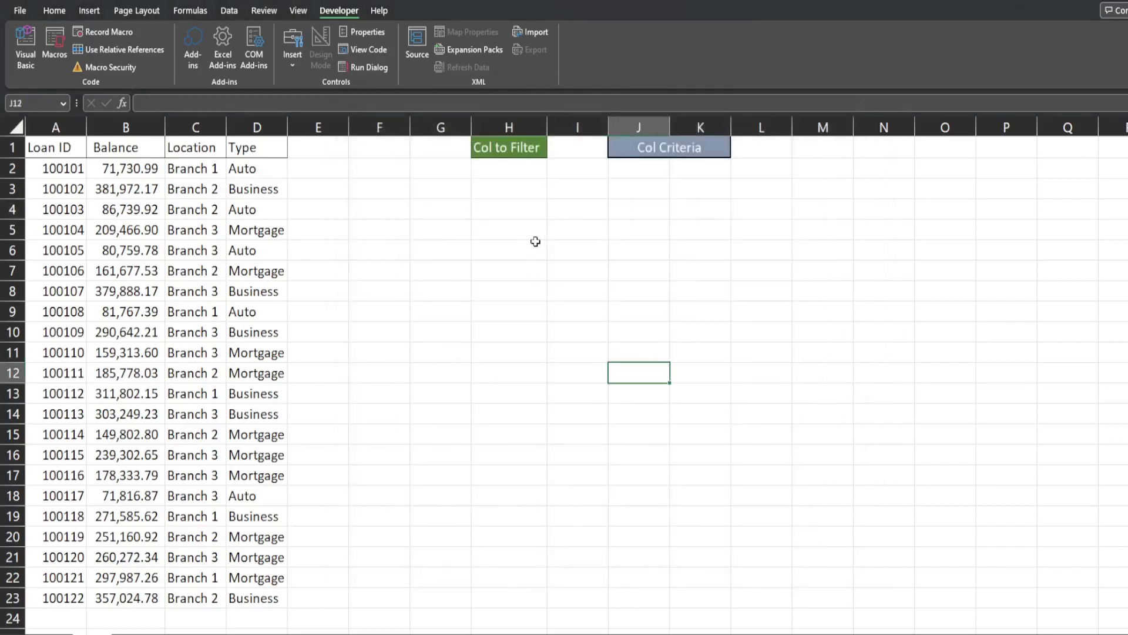
Convert the loan data in A1:D23 into a table with headers.
left_click(259, 235)
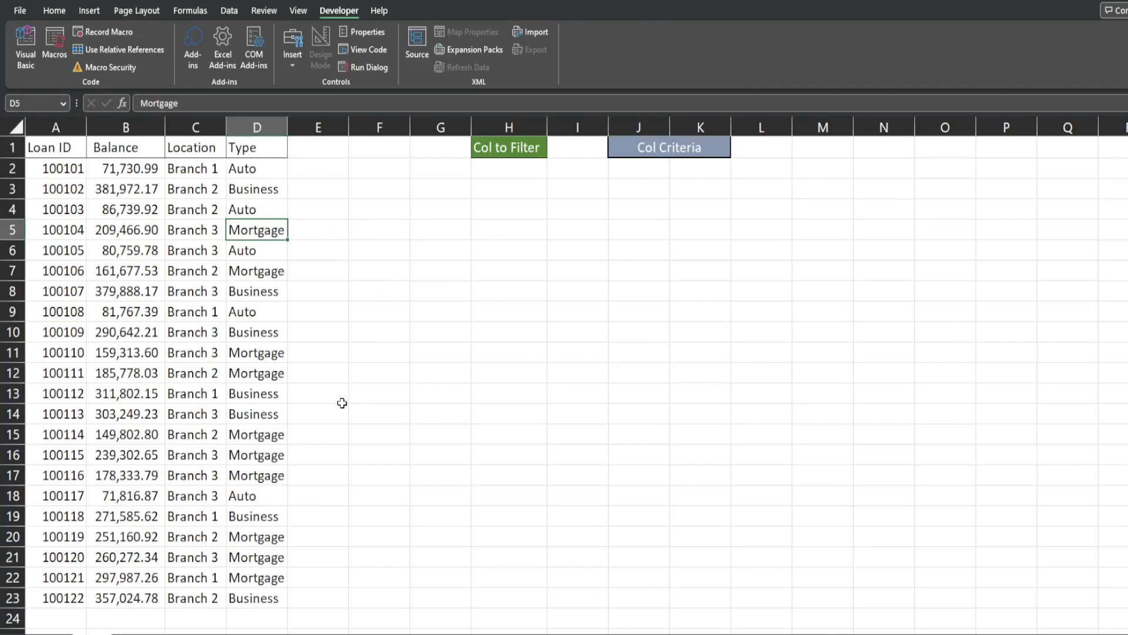
left_click(191, 213)
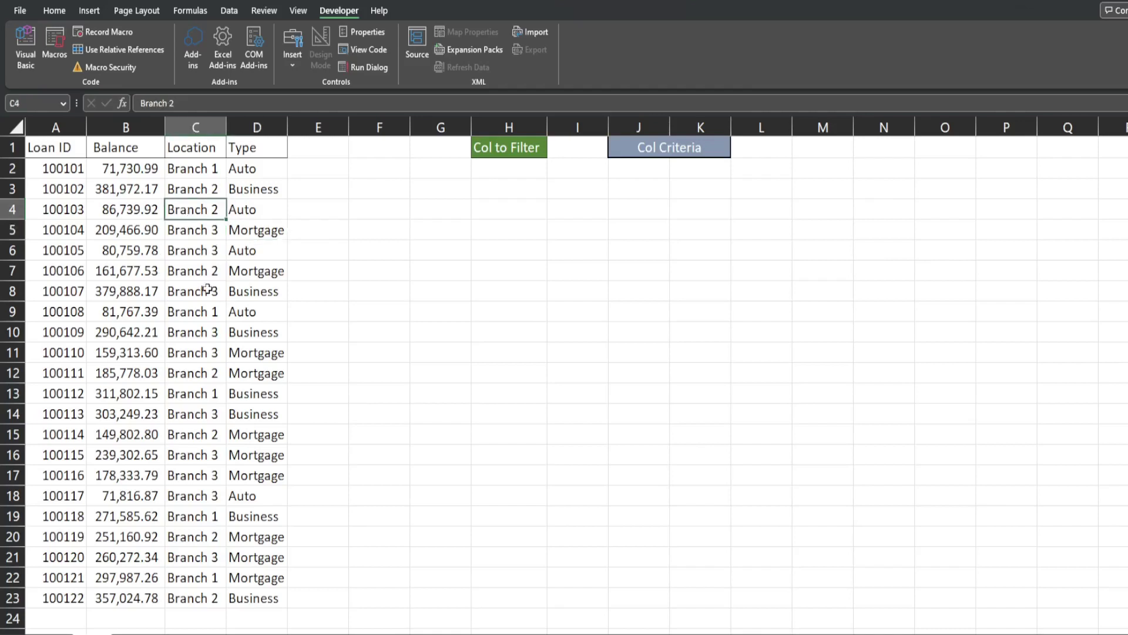
key("ctrl+t")
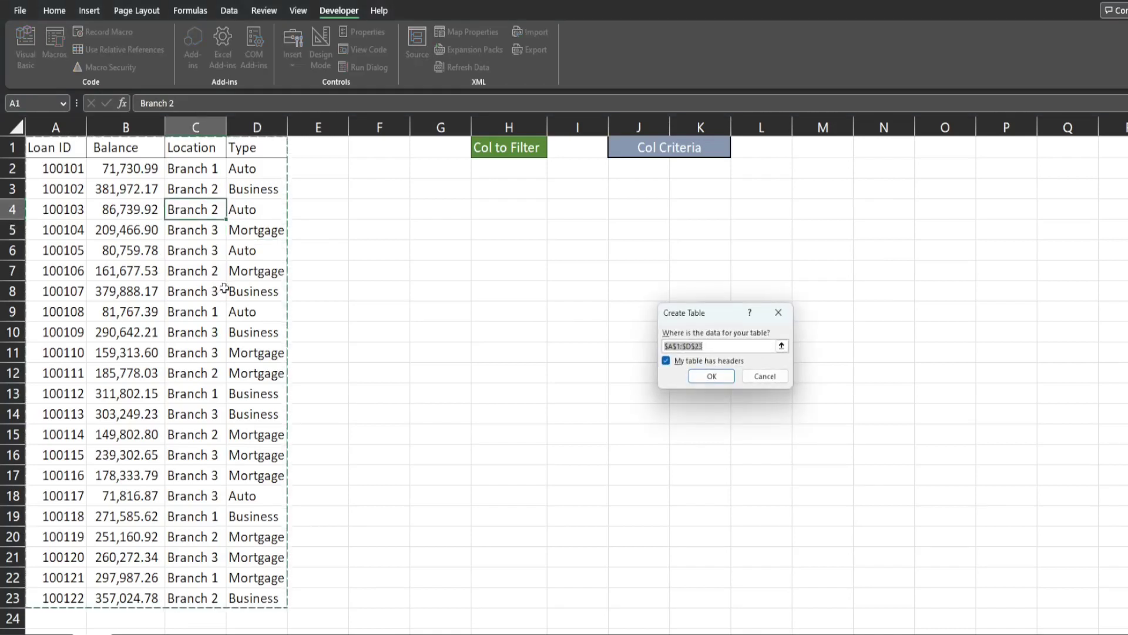
left_click(710, 376)
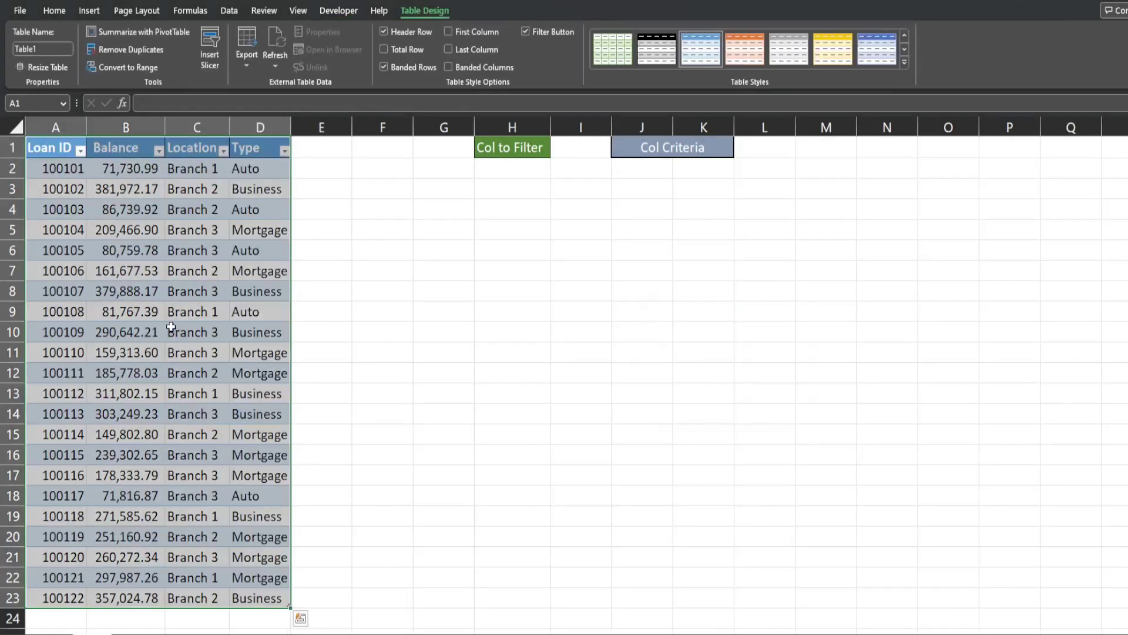
left_click(658, 316)
Enter a UNIQUE formula in N1 that lists the distinct entries of column C.
left_click(513, 170)
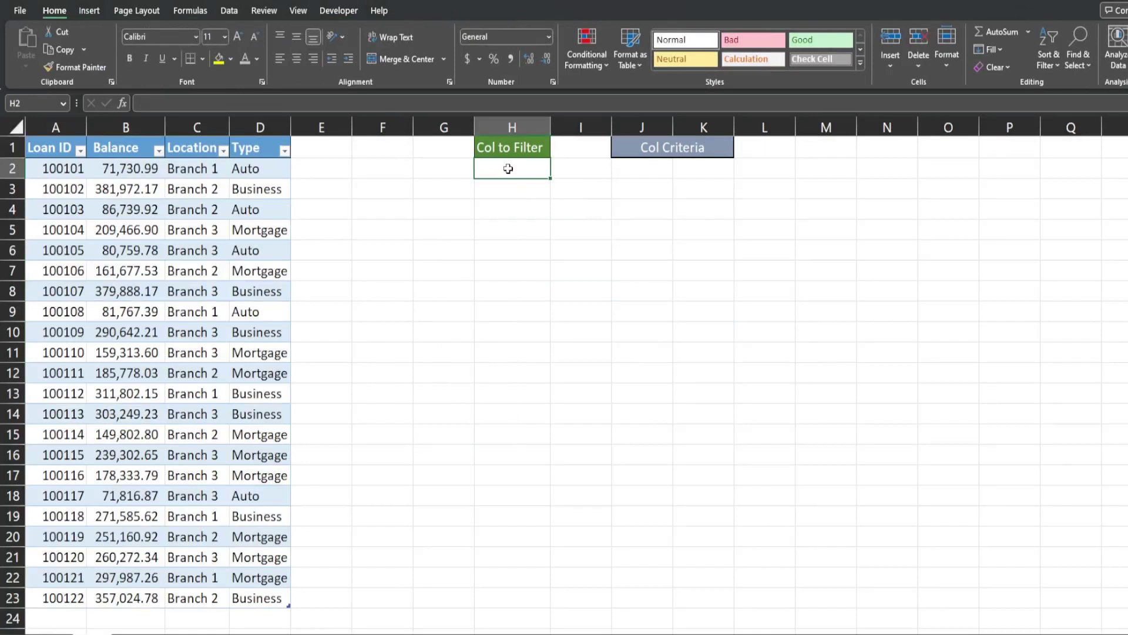
left_click_drag(200, 147, 271, 148)
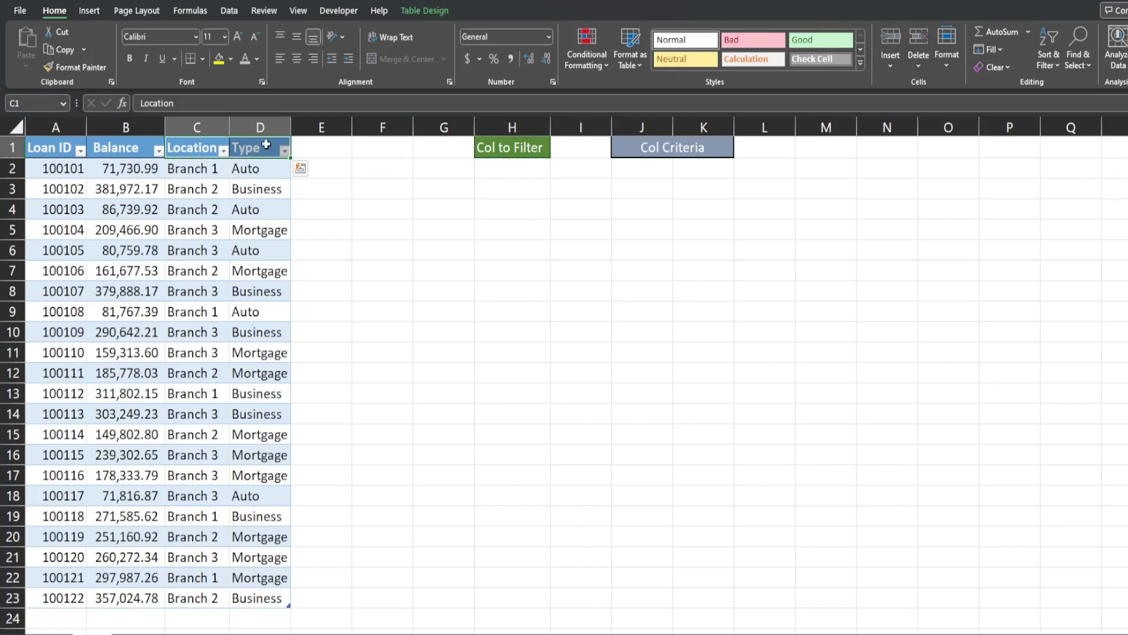
left_click(873, 151)
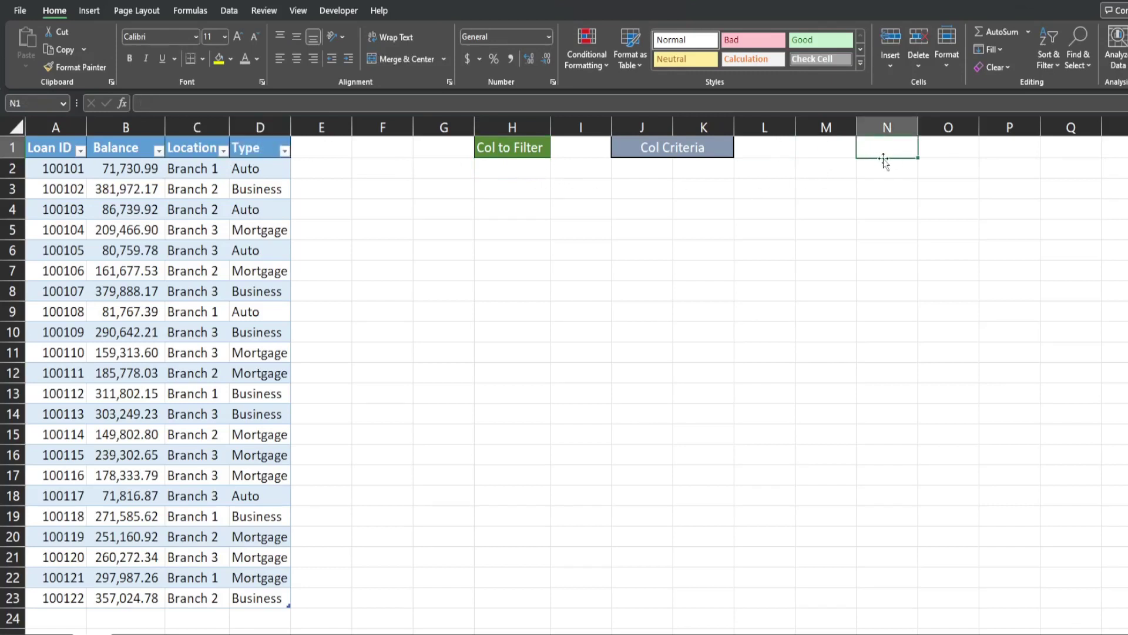
type("=UNi")
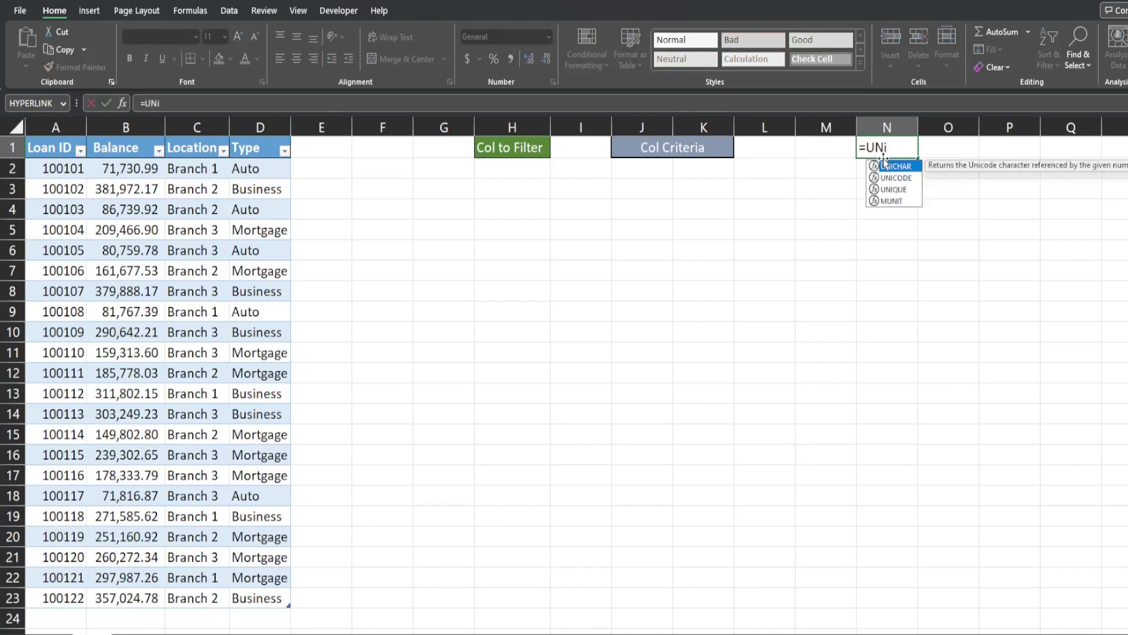
key("Down")
key("Down")
key("Tab")
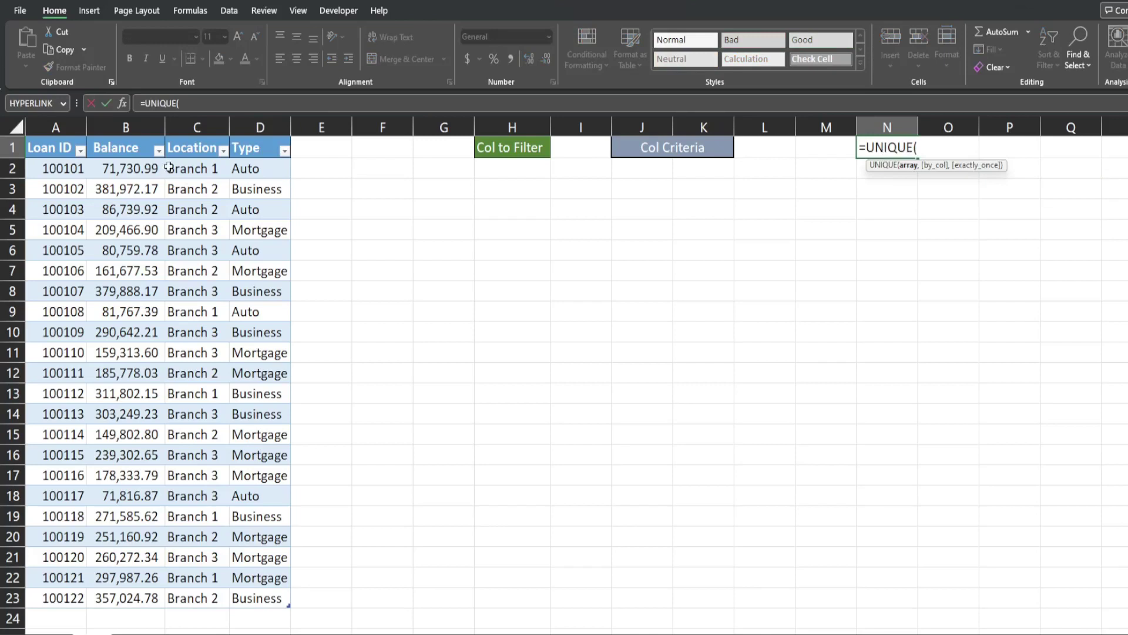
left_click(191, 130)
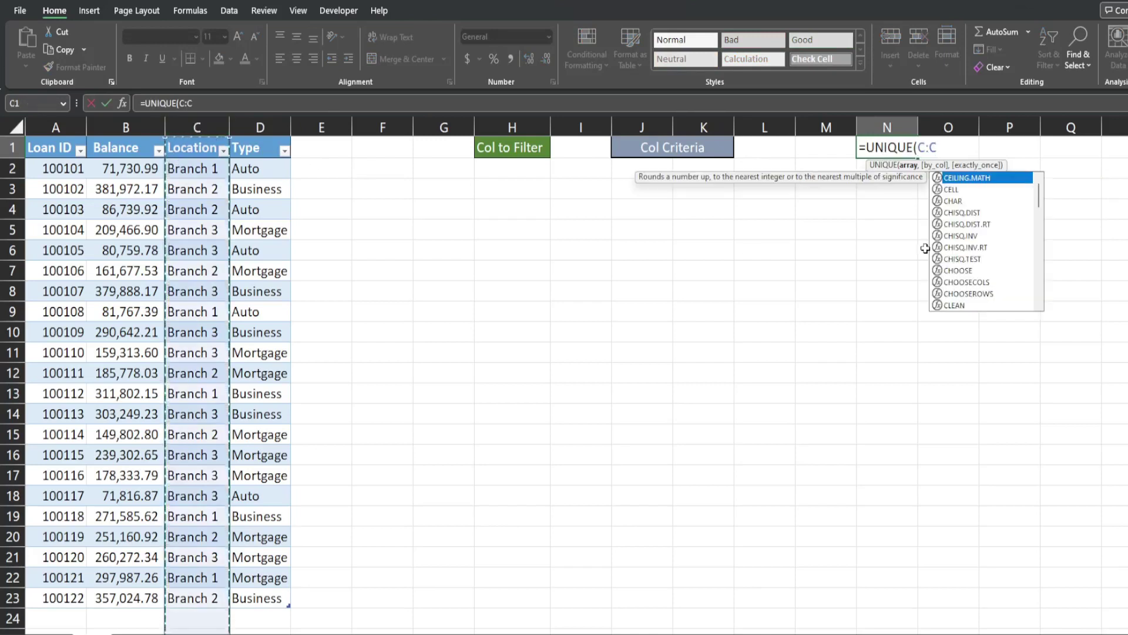
key("Return")
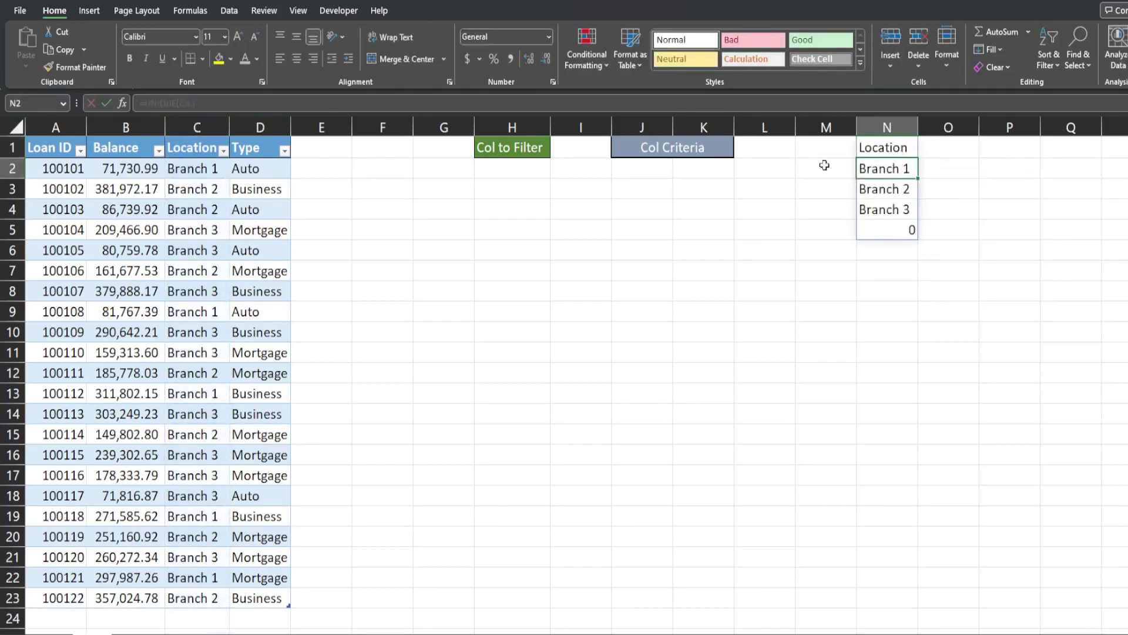
Extend the UNIQUE formula from N1 to O1 so that it lists the distinct entries of column D.
left_click(269, 124)
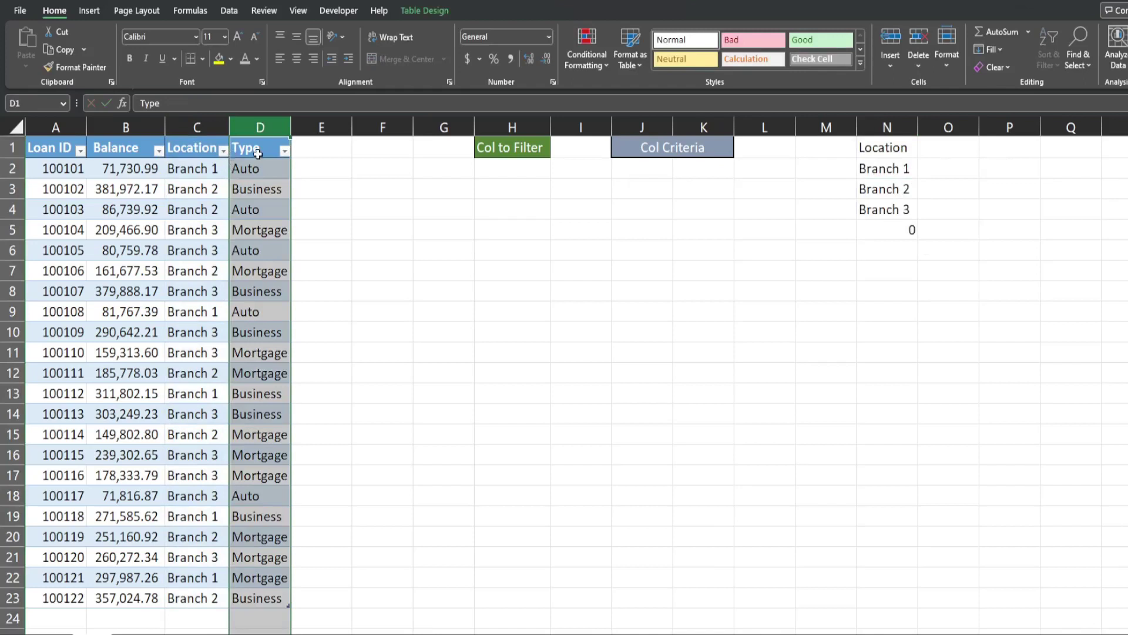
left_click(894, 149)
left_click_drag(917, 158, 929, 230)
Replace the formulas in N1:O5 with their static values and clear the zeros in N5:O5.
right_click(930, 229)
left_click(976, 275)
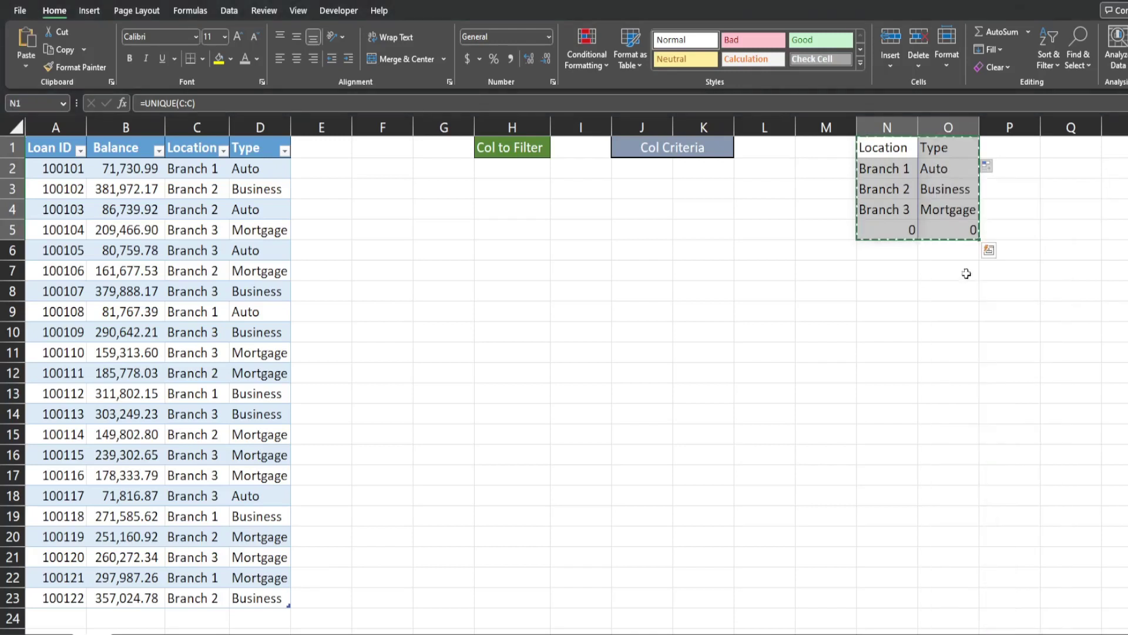
right_click(908, 200)
left_click(958, 284)
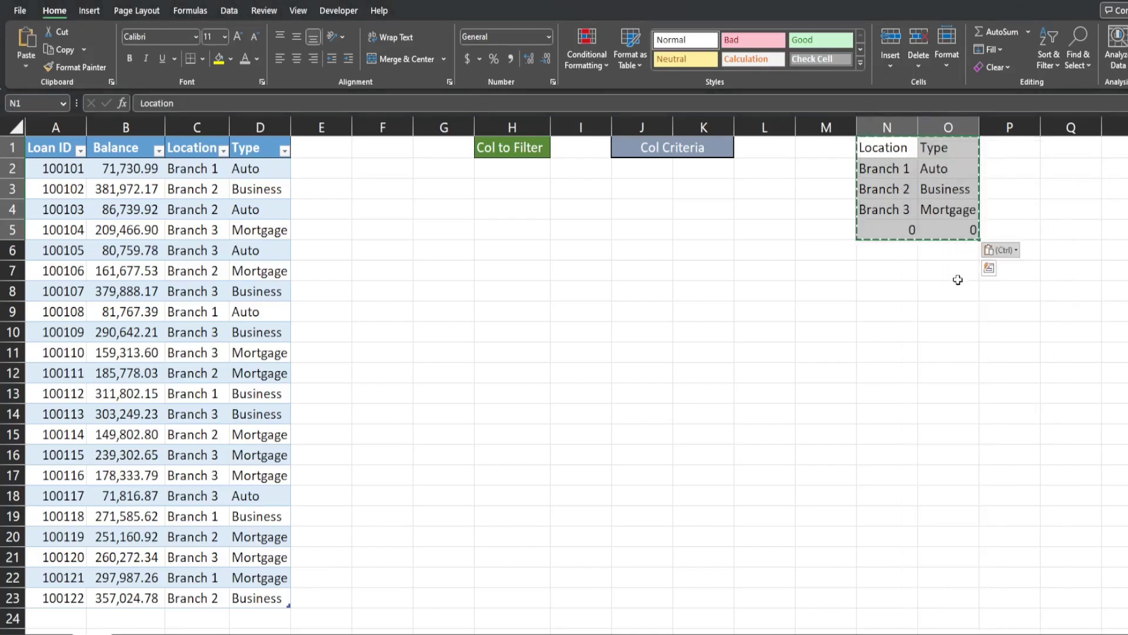
left_click_drag(882, 229, 949, 229)
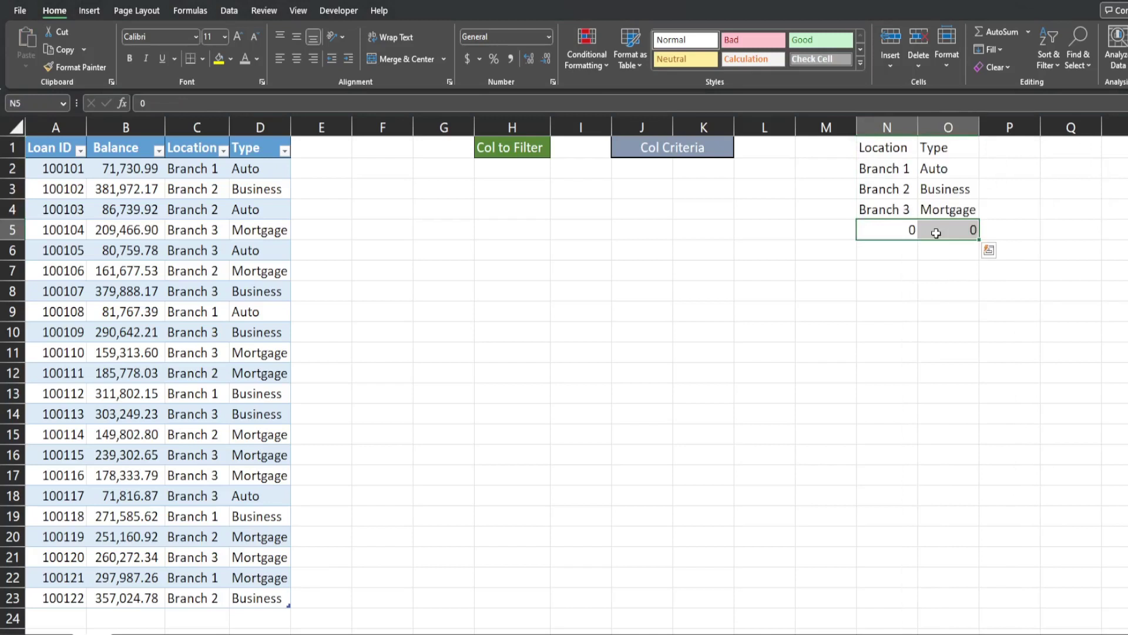
key("Delete")
left_click_drag(883, 169, 920, 210)
left_click_drag(934, 168, 933, 209)
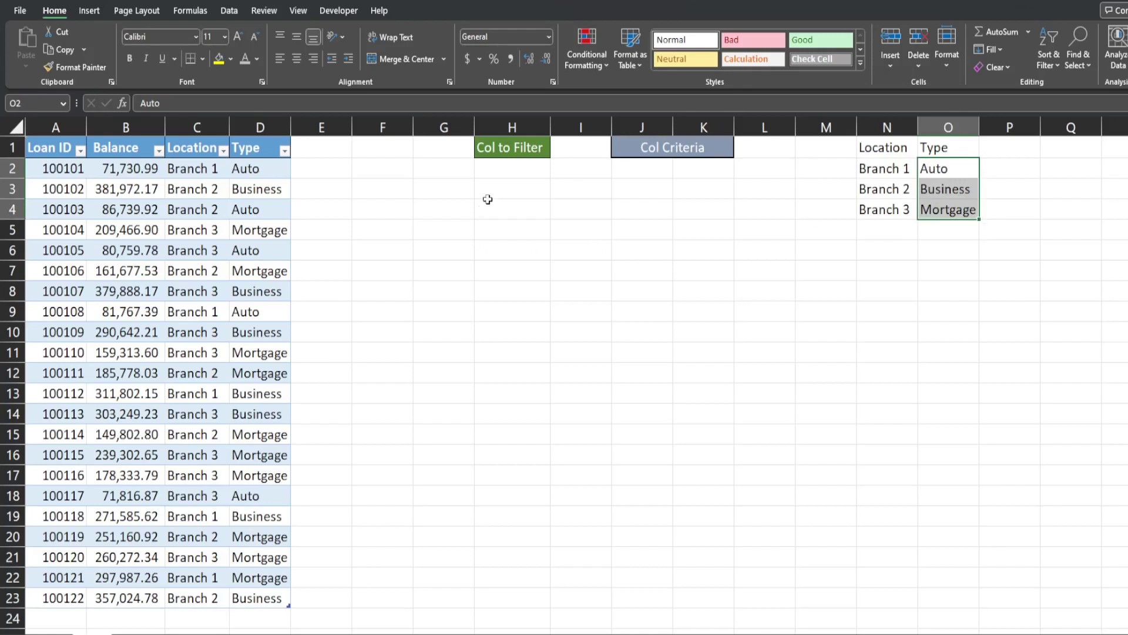
Add list data validation to H2, using the headers in =$N$1:$O$1 as the source.
left_click(510, 171)
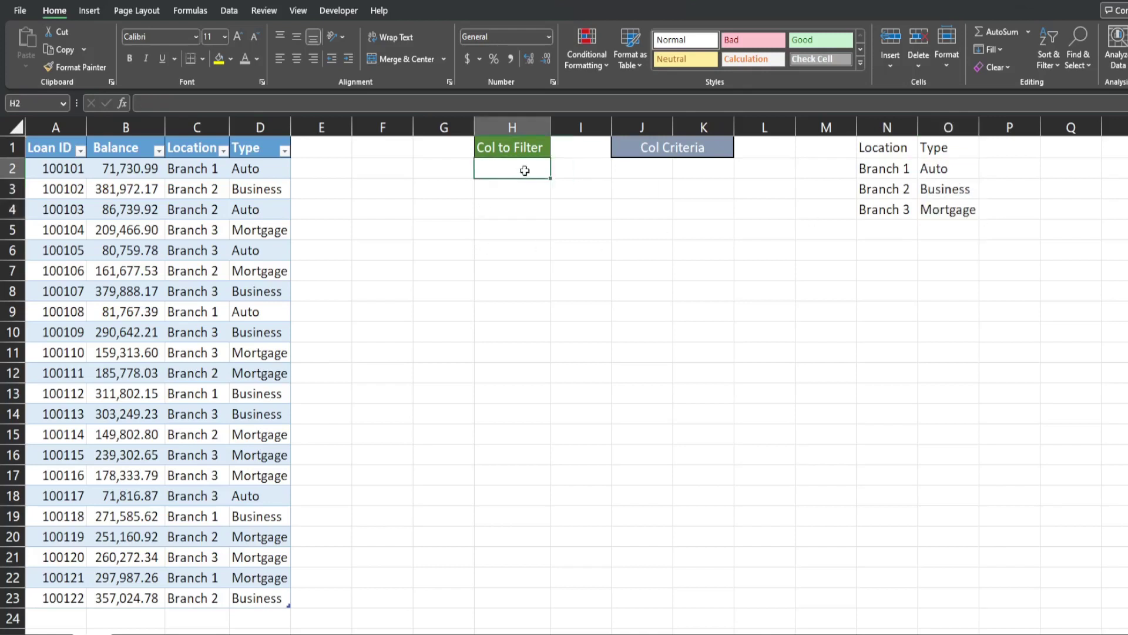
left_click(231, 13)
left_click(868, 66)
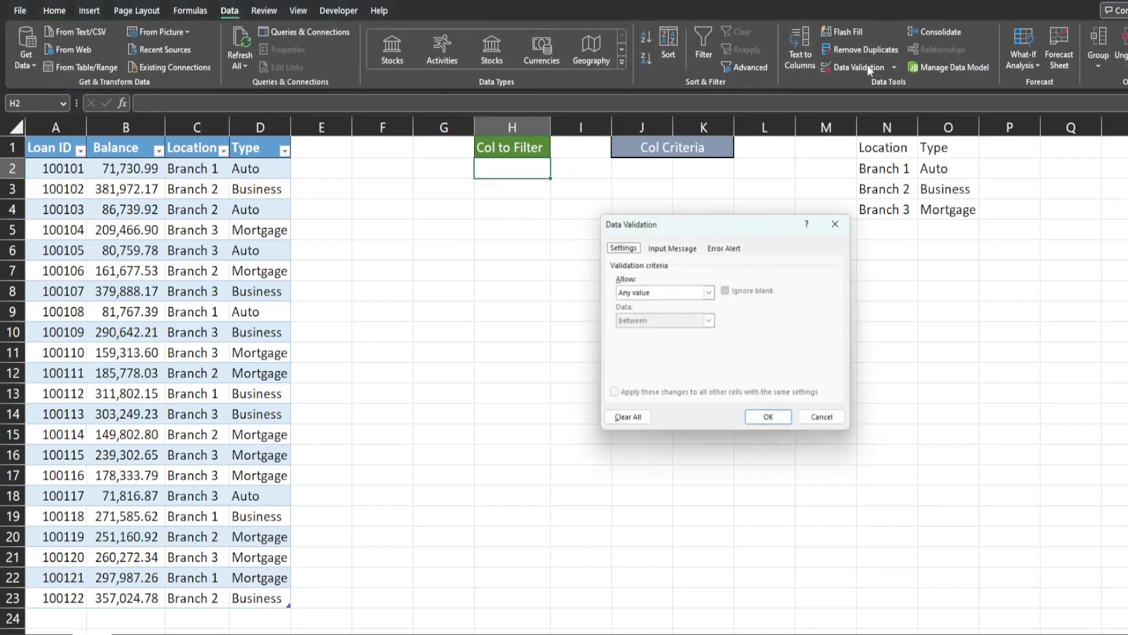
left_click(709, 292)
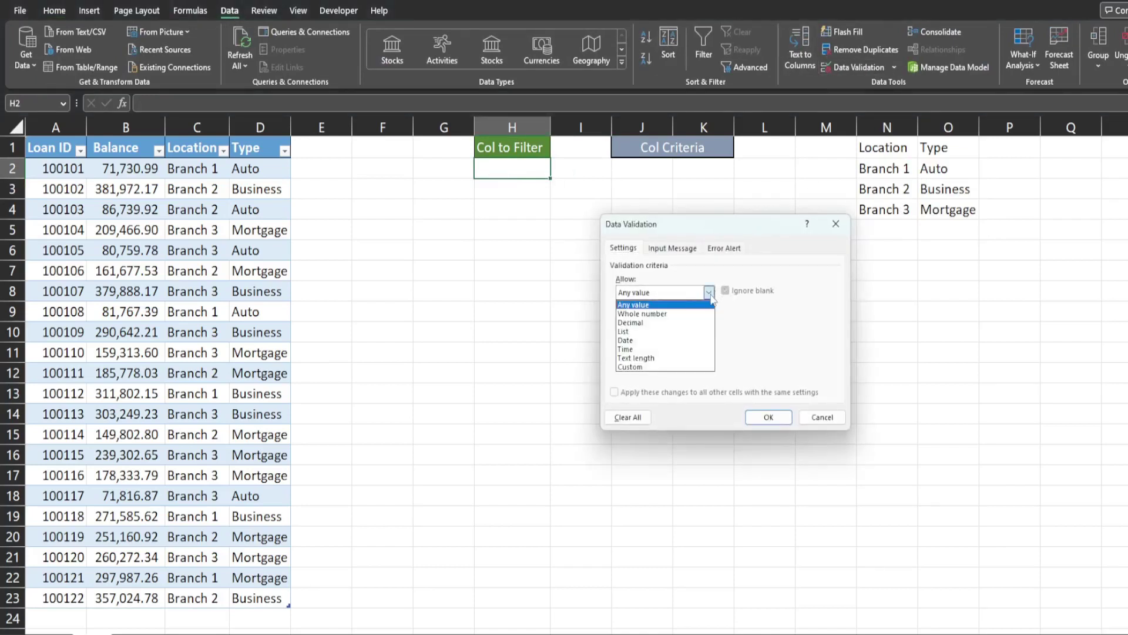
left_click(636, 330)
left_click(625, 351)
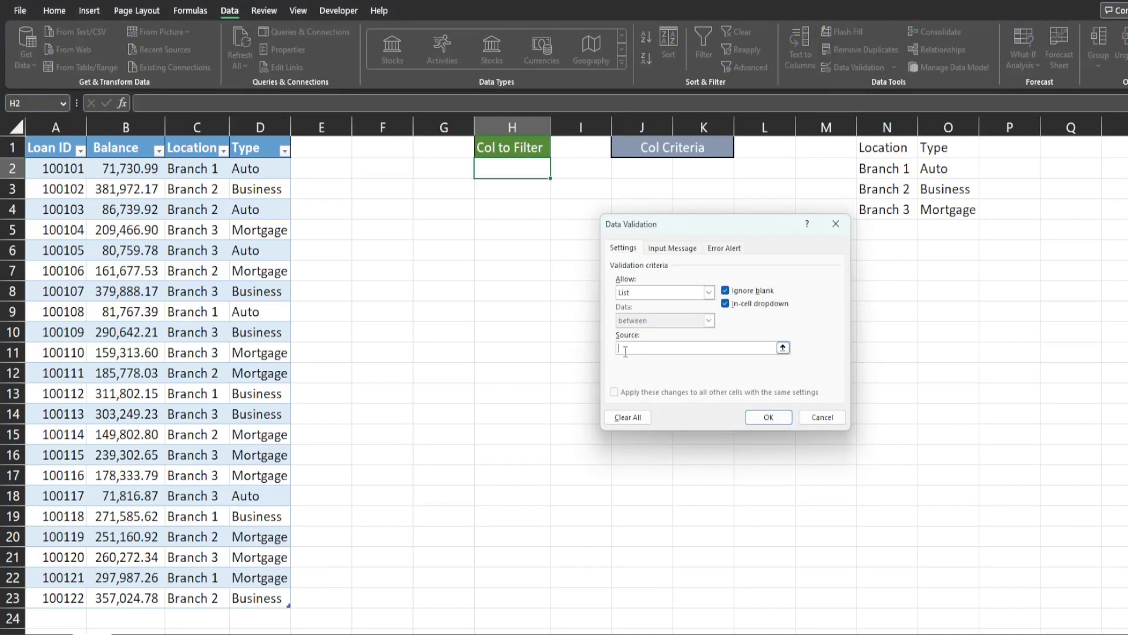
left_click_drag(884, 148, 953, 148)
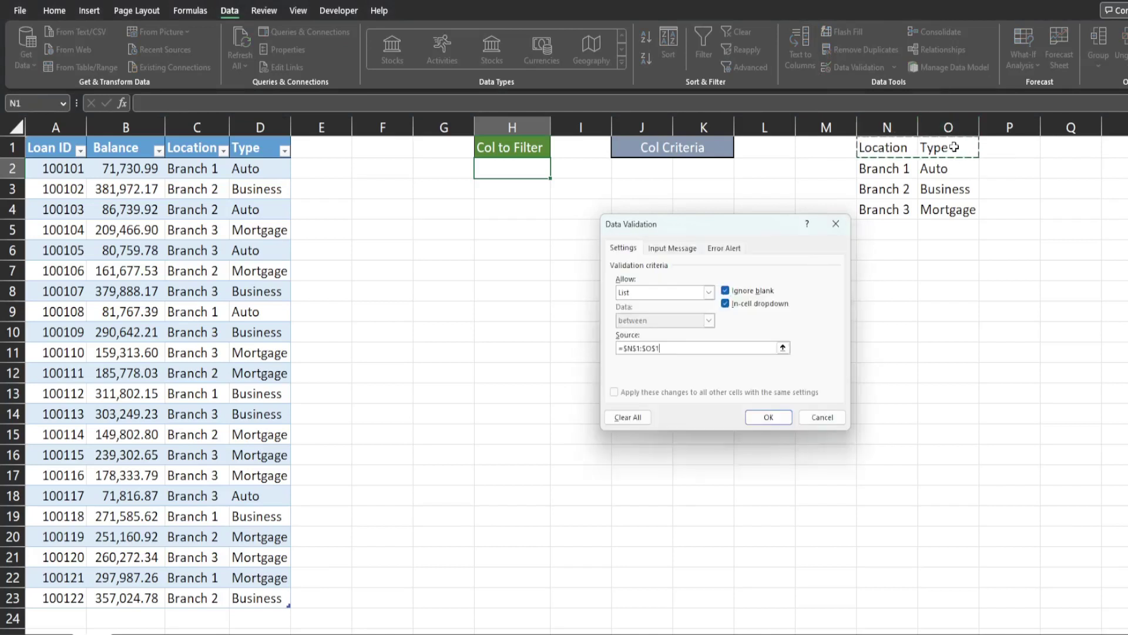
left_click(768, 417)
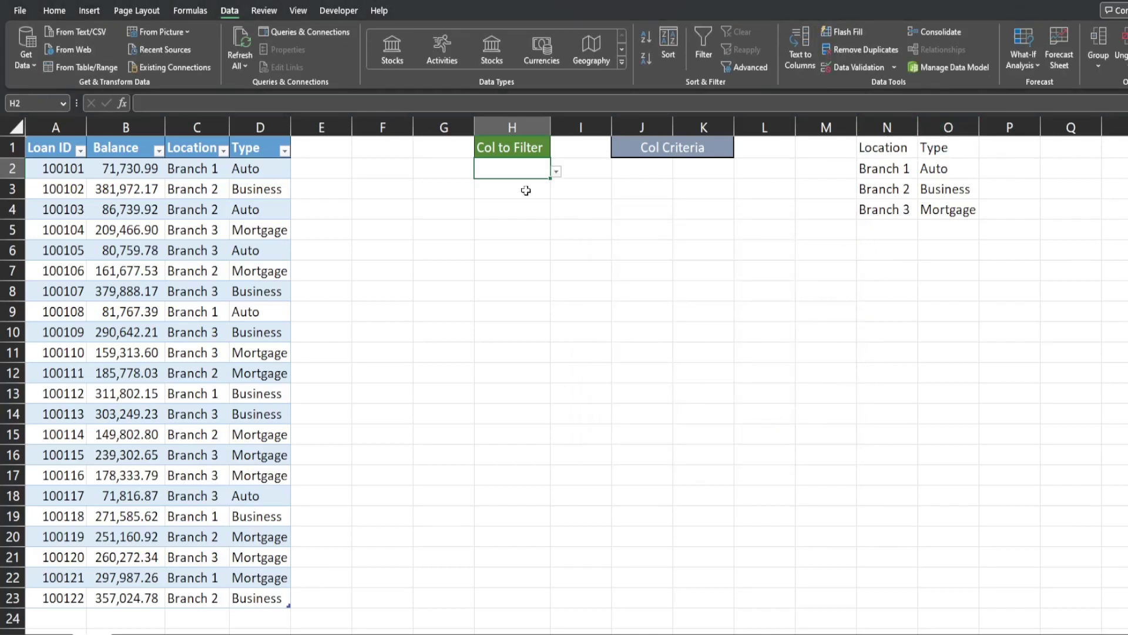
Choose Location as the column to filter in H2.
left_click(556, 172)
left_click(518, 187)
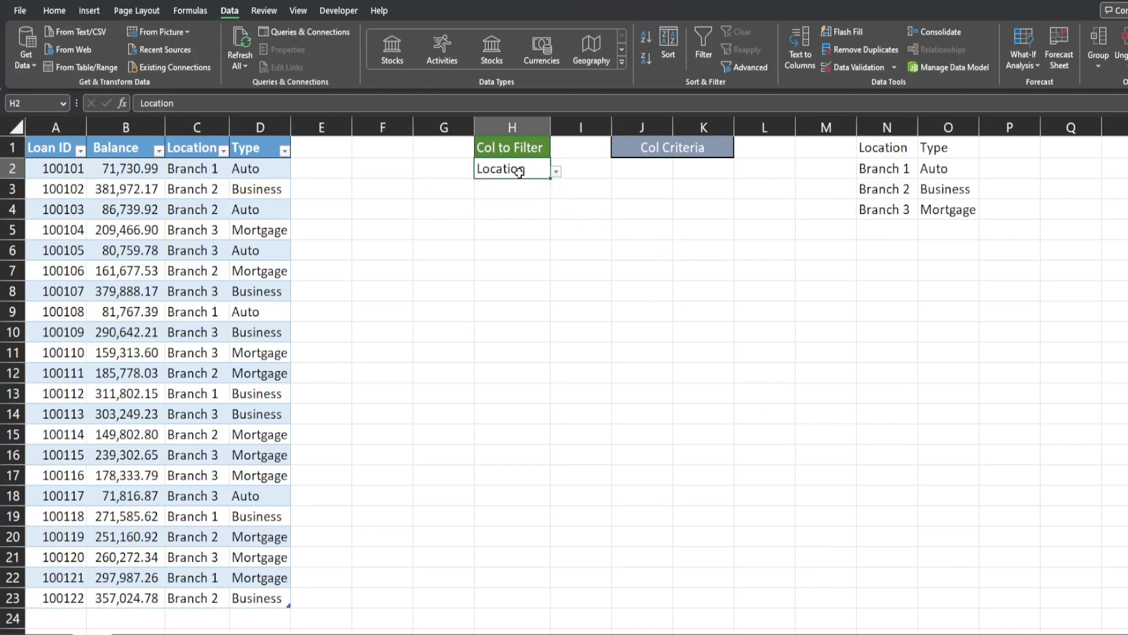
left_click(555, 172)
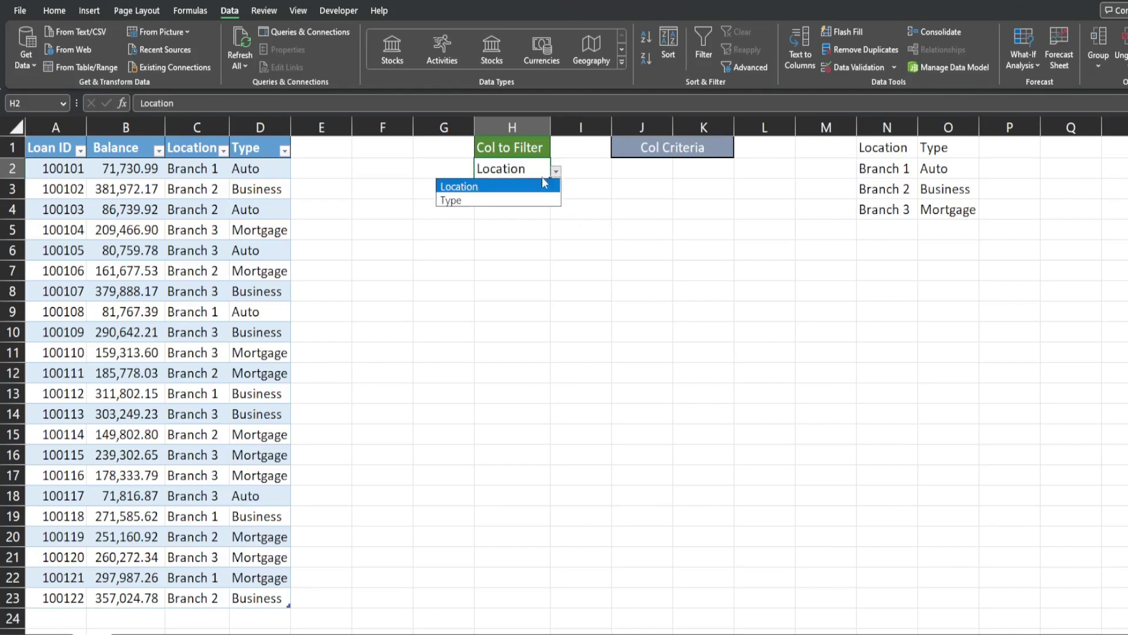
left_click(478, 188)
left_click_drag(207, 149, 240, 147)
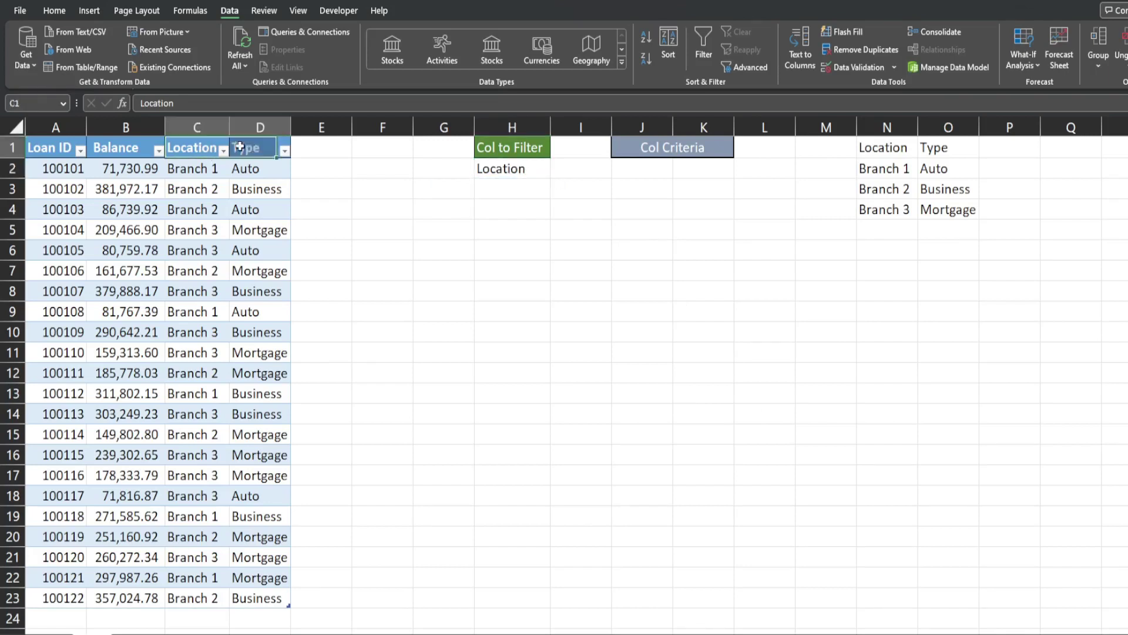
Define a workbook-scoped name Location that refers to the branch list in N2:N4.
left_click_drag(871, 150, 880, 204)
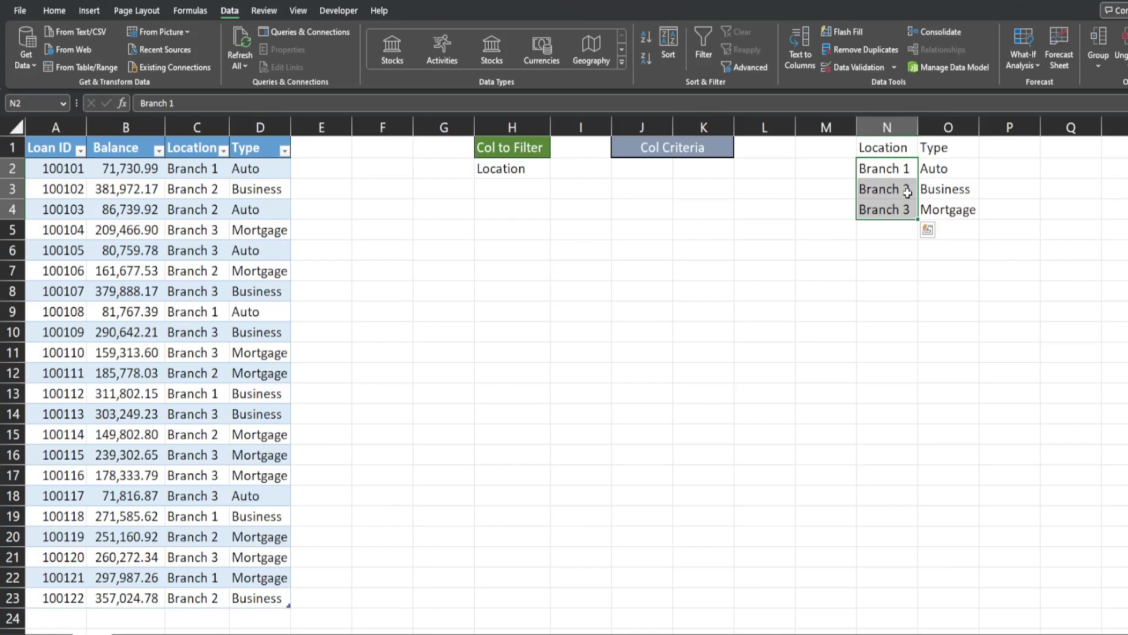
key("ctrl+F3")
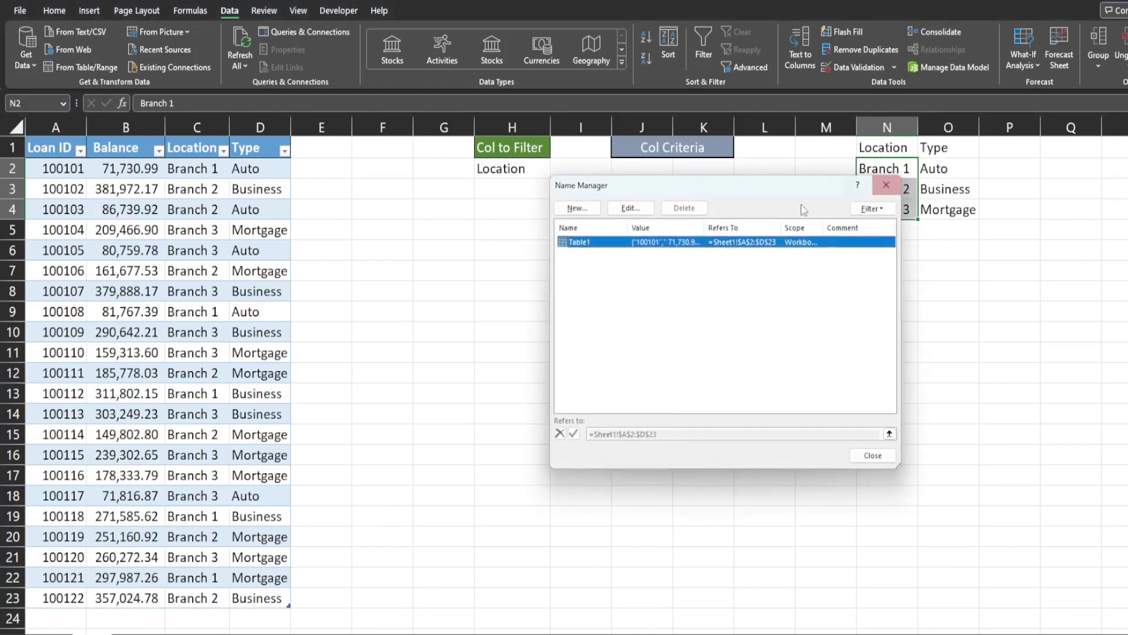
left_click(577, 208)
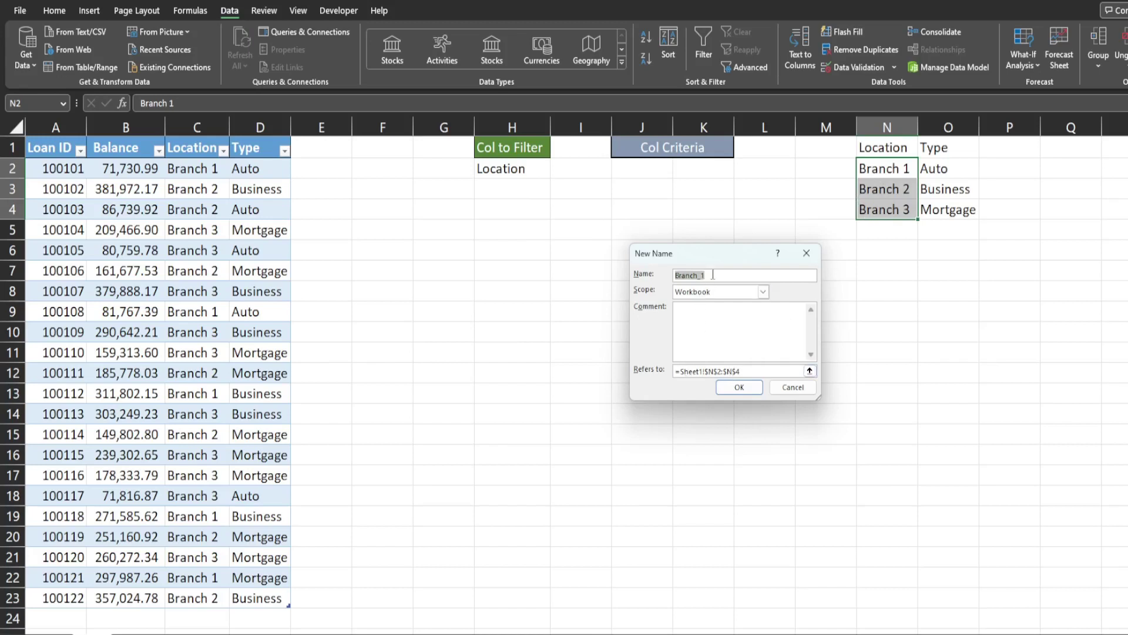
type("Location")
left_click(738, 387)
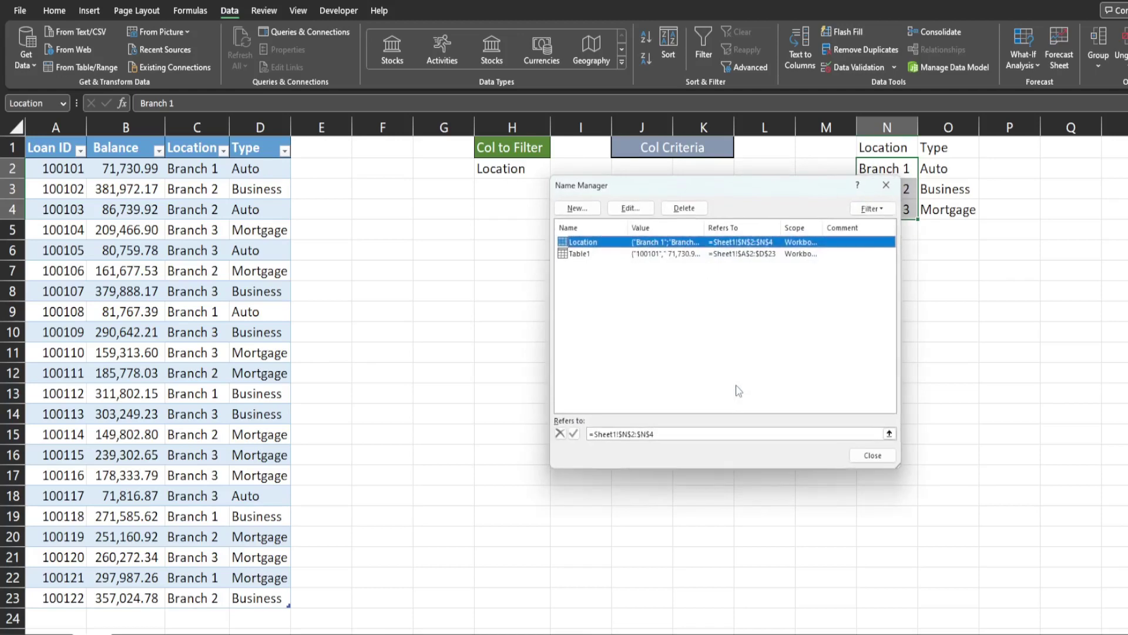
Define a workbook-scoped name Type that refers to the loan types in O2:O4, and leave the Name Manager.
left_click(576, 208)
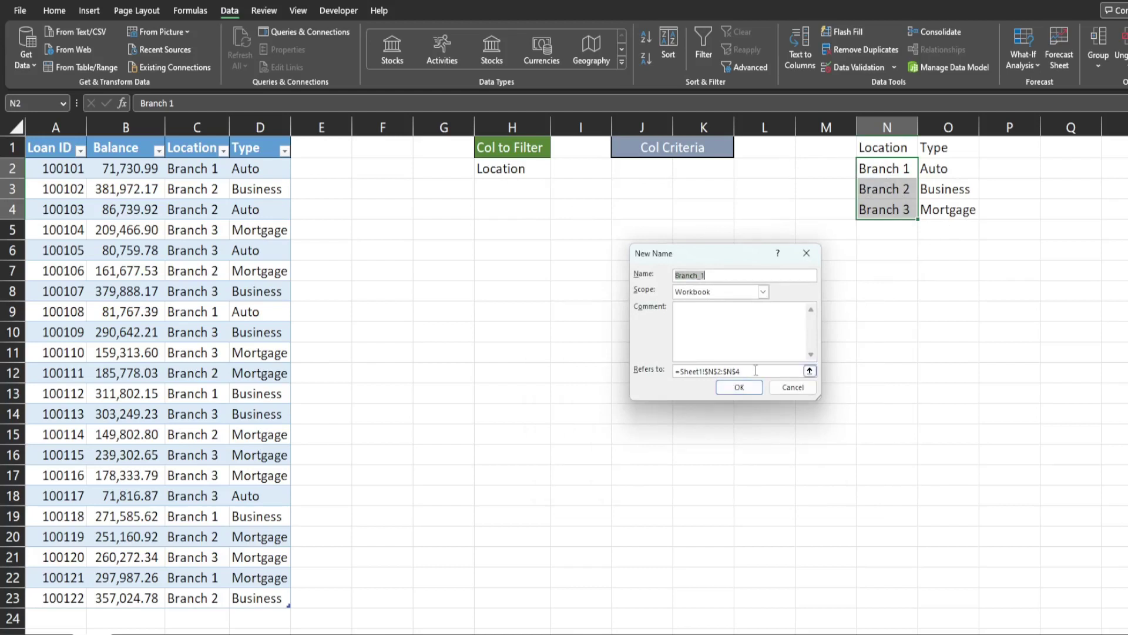
left_click_drag(802, 371, 677, 372)
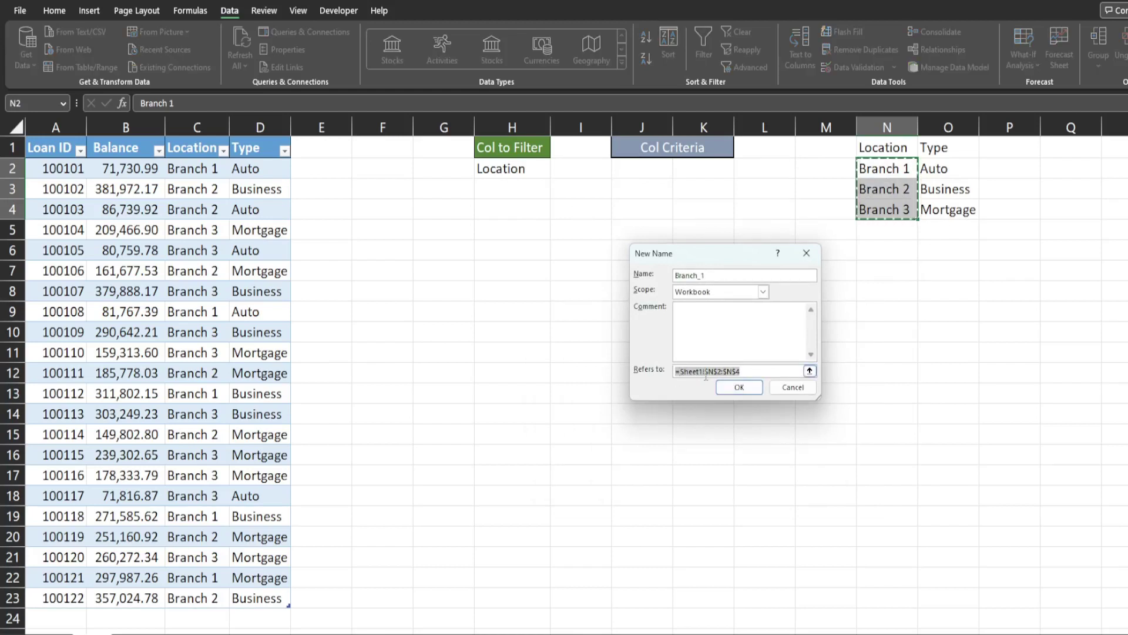
left_click(933, 171)
left_click_drag(933, 170, 933, 210)
left_click_drag(721, 275, 642, 277)
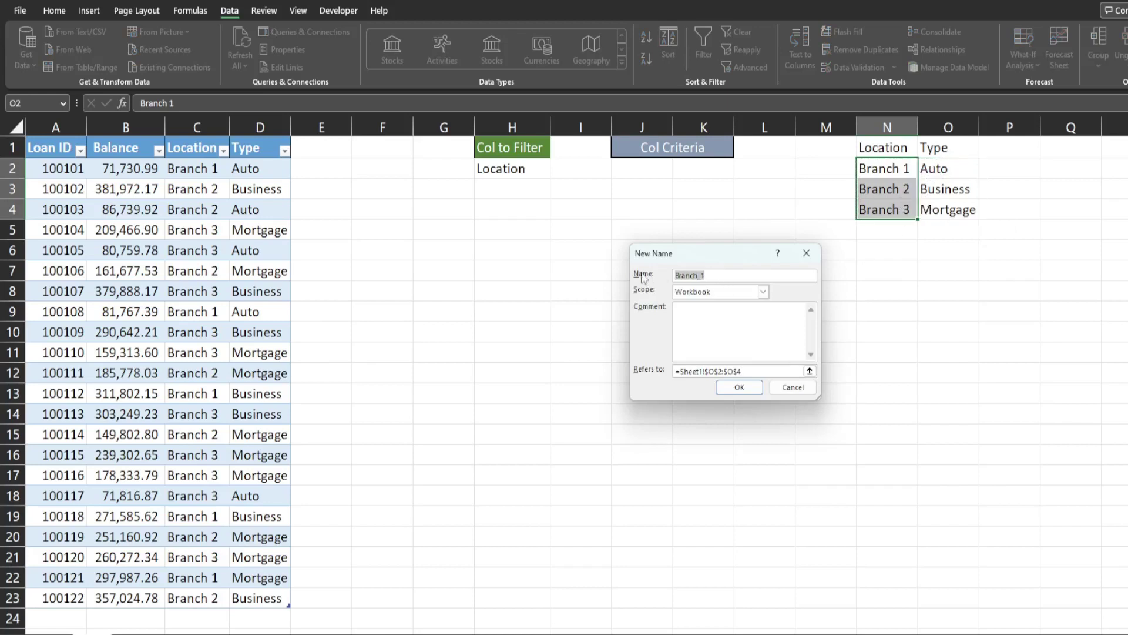
type("Type")
left_click(739, 387)
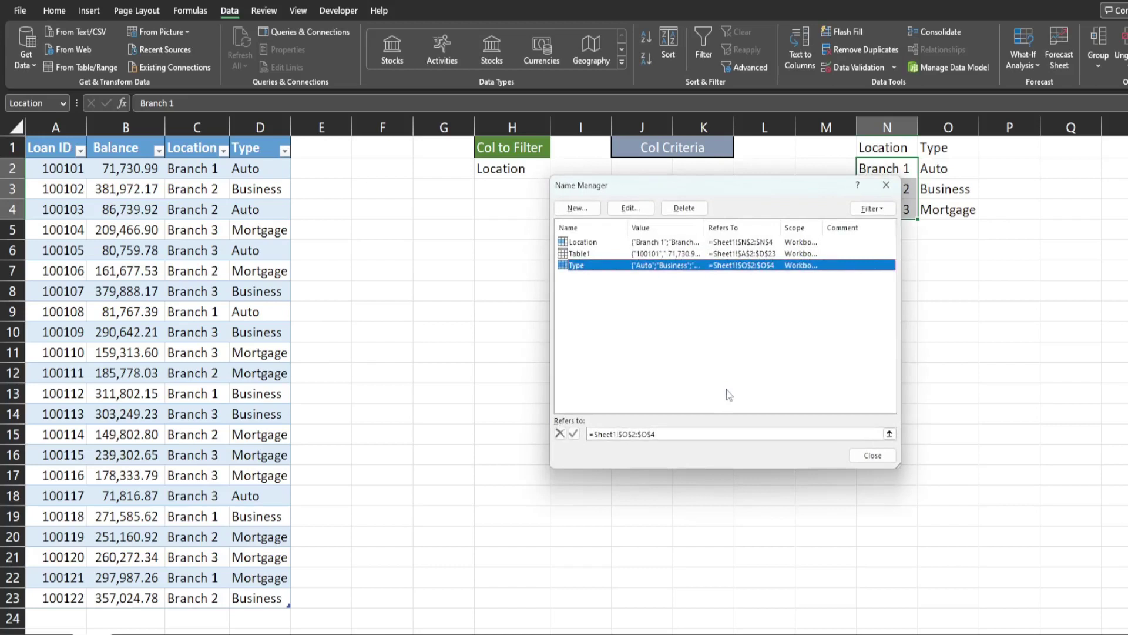
left_click(886, 185)
left_click(630, 167)
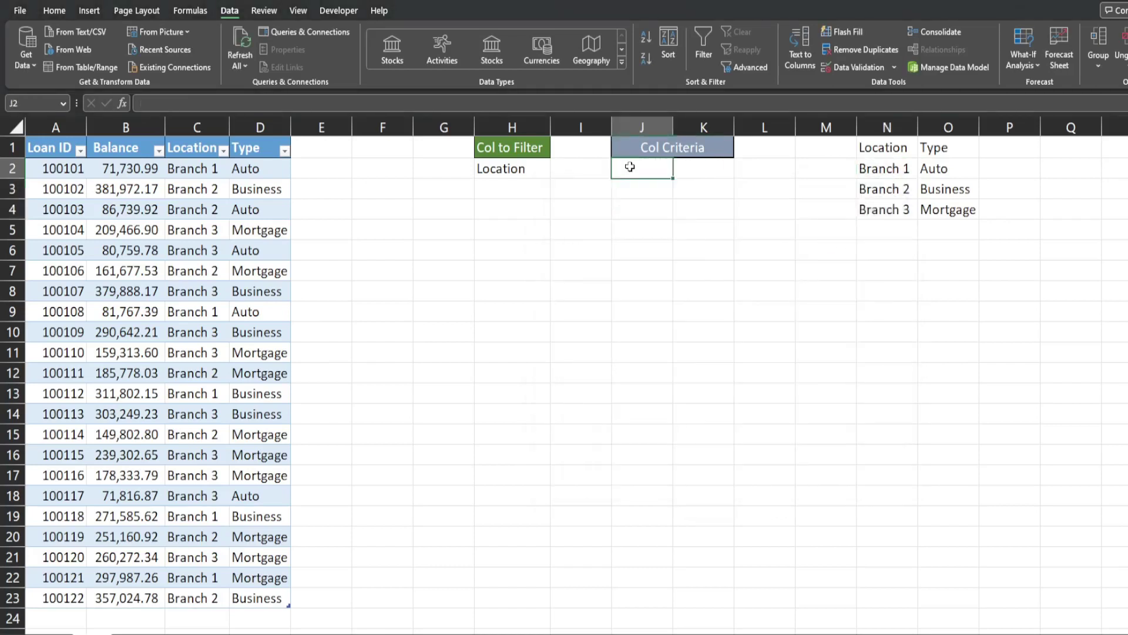
left_click_drag(634, 167, 635, 207)
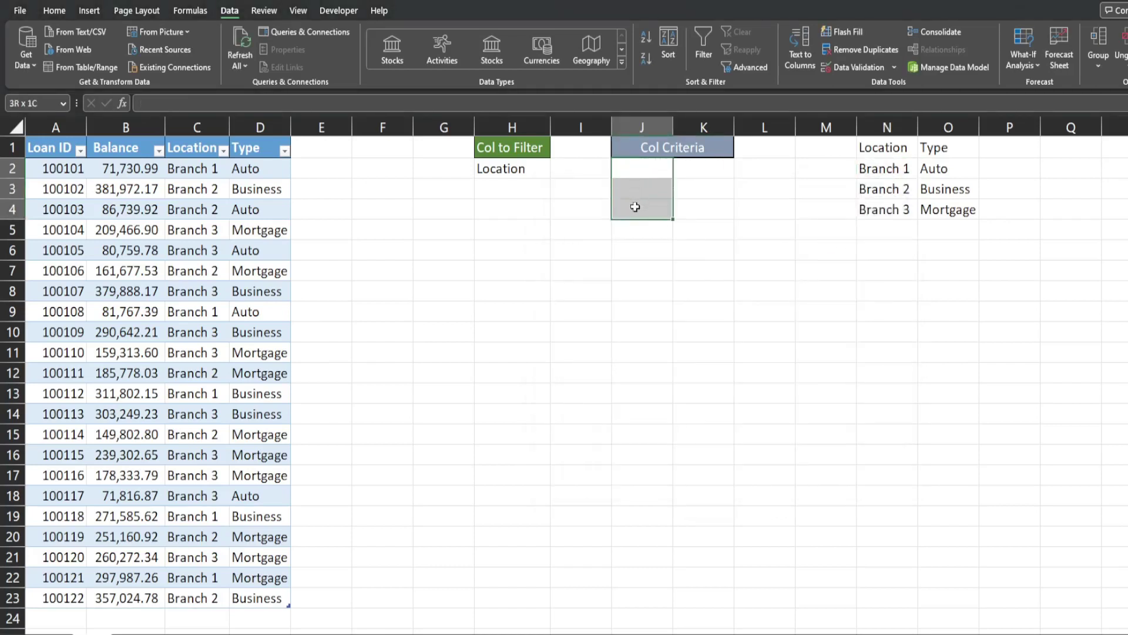
left_click_drag(648, 169, 642, 215)
left_click_drag(905, 174, 904, 191)
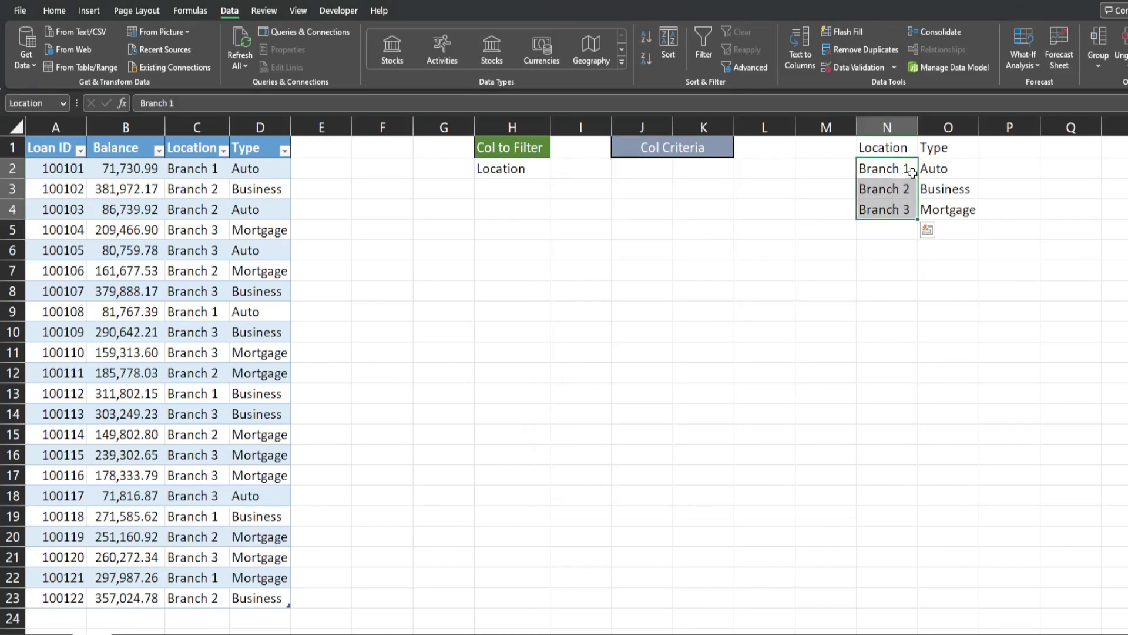
left_click(501, 170)
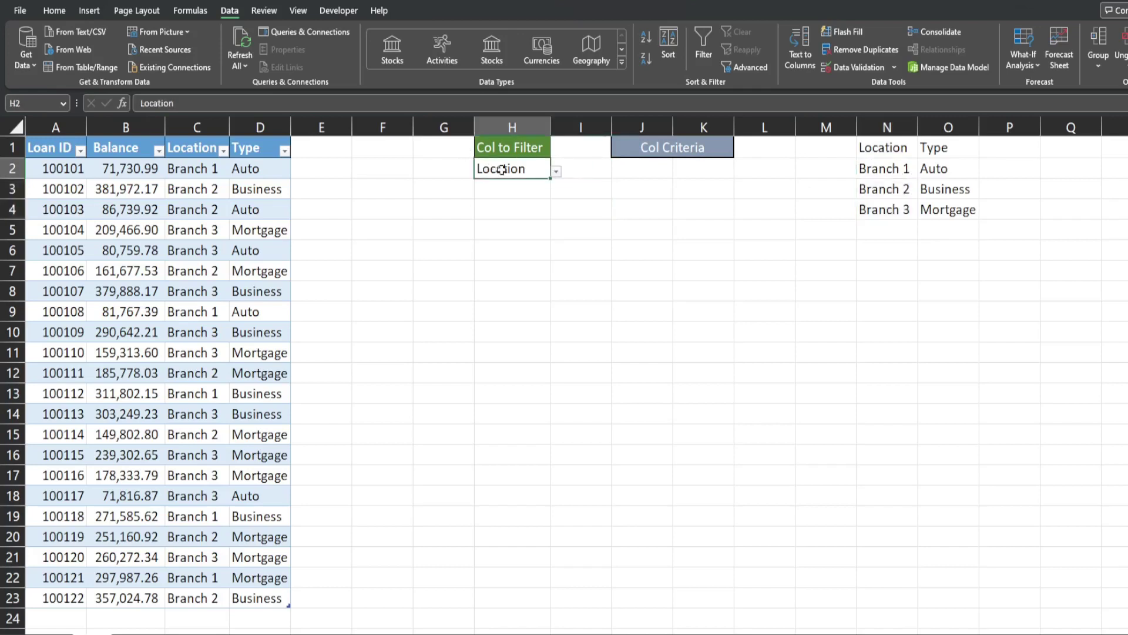
left_click(556, 171)
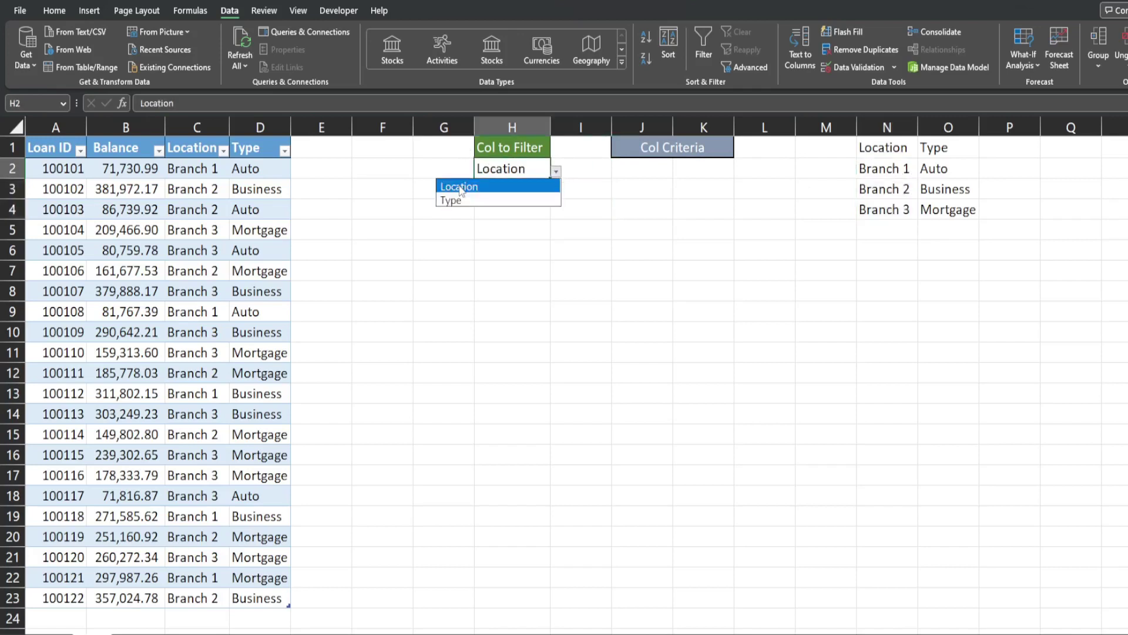
left_click(643, 170)
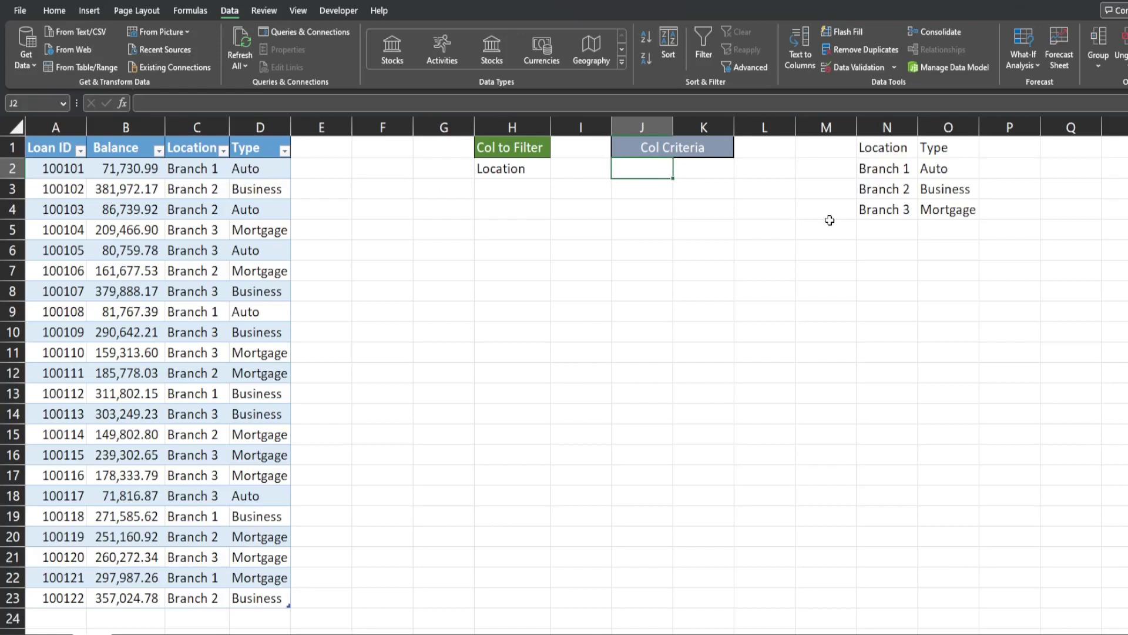
Enter =INDIRECT(H2) in J2 to list the criteria for the chosen filter column.
type("=indi")
key("Tab")
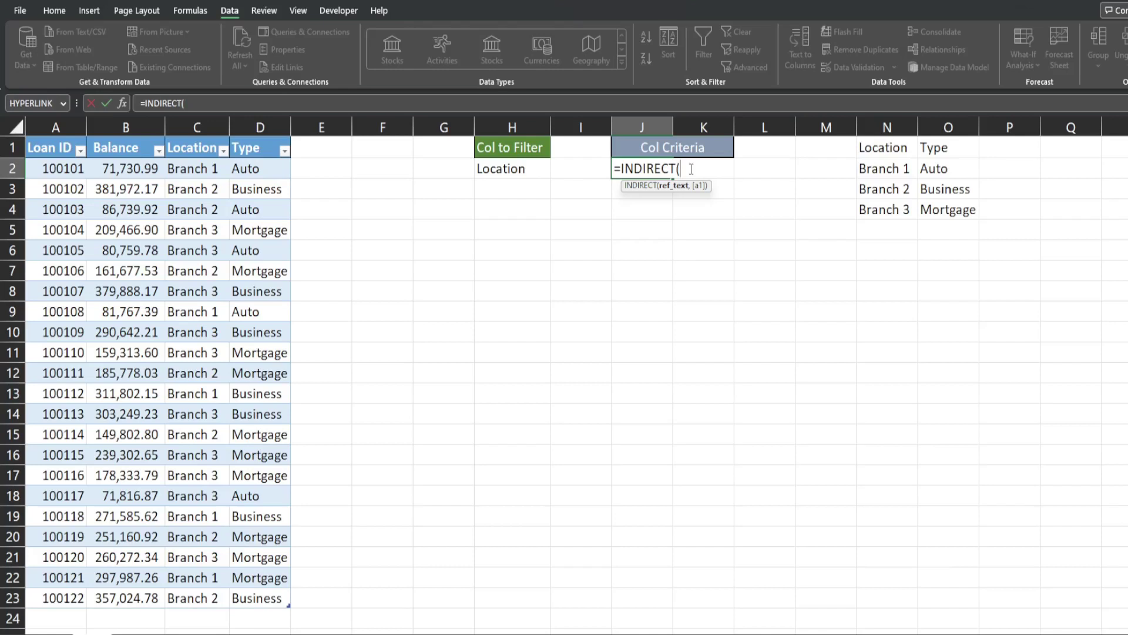
left_click(523, 173)
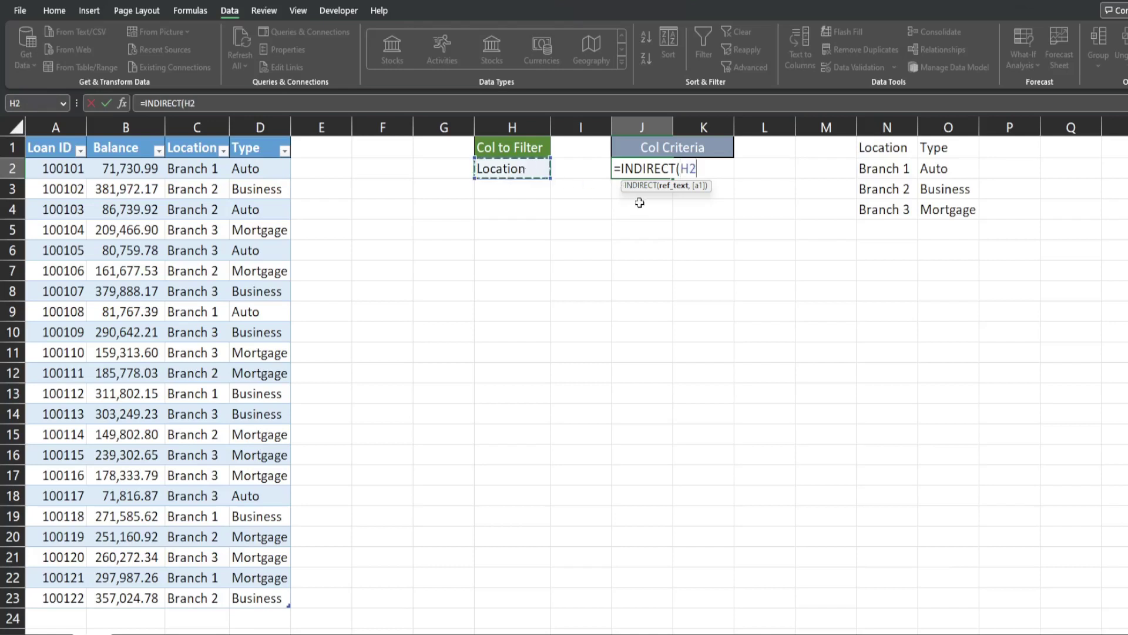
type(")")
key("Return")
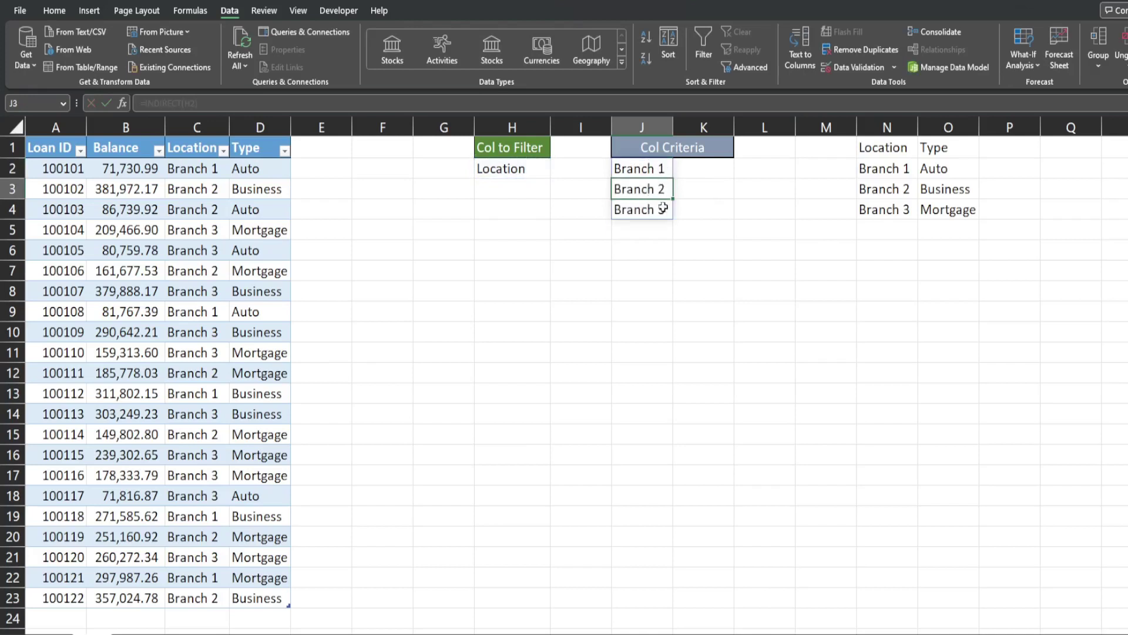
Choose Type as the filter column in H2 and compare the criteria in J2:J4 with the loan types in O2:O4.
left_click(529, 174)
left_click(555, 171)
left_click(467, 200)
left_click_drag(640, 170, 642, 211)
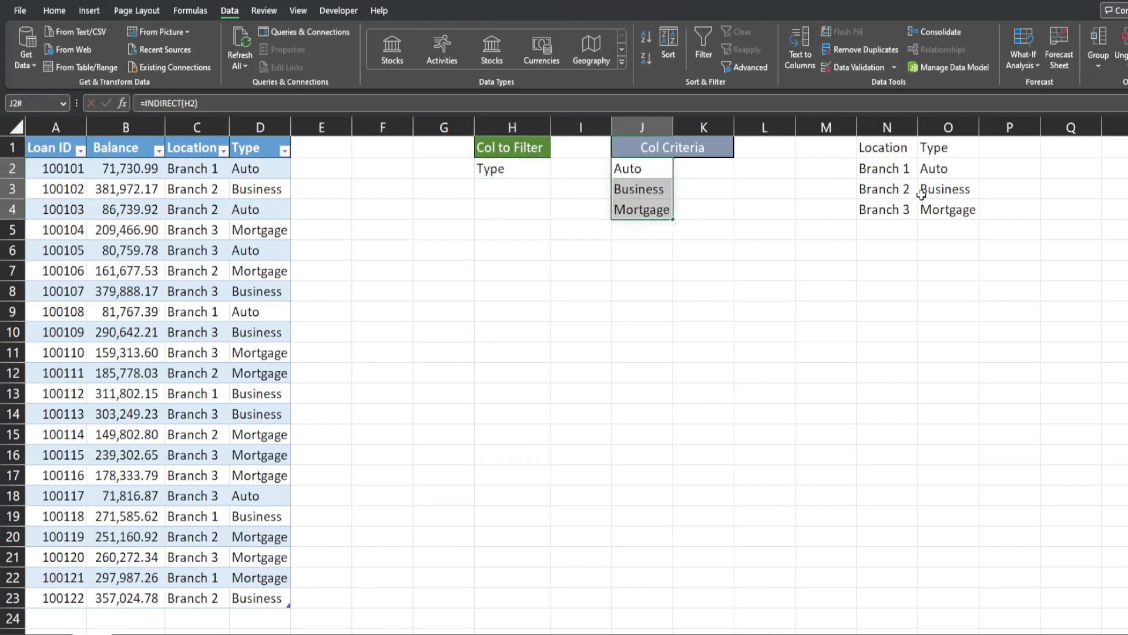
left_click(943, 171)
left_click_drag(943, 170, 942, 210)
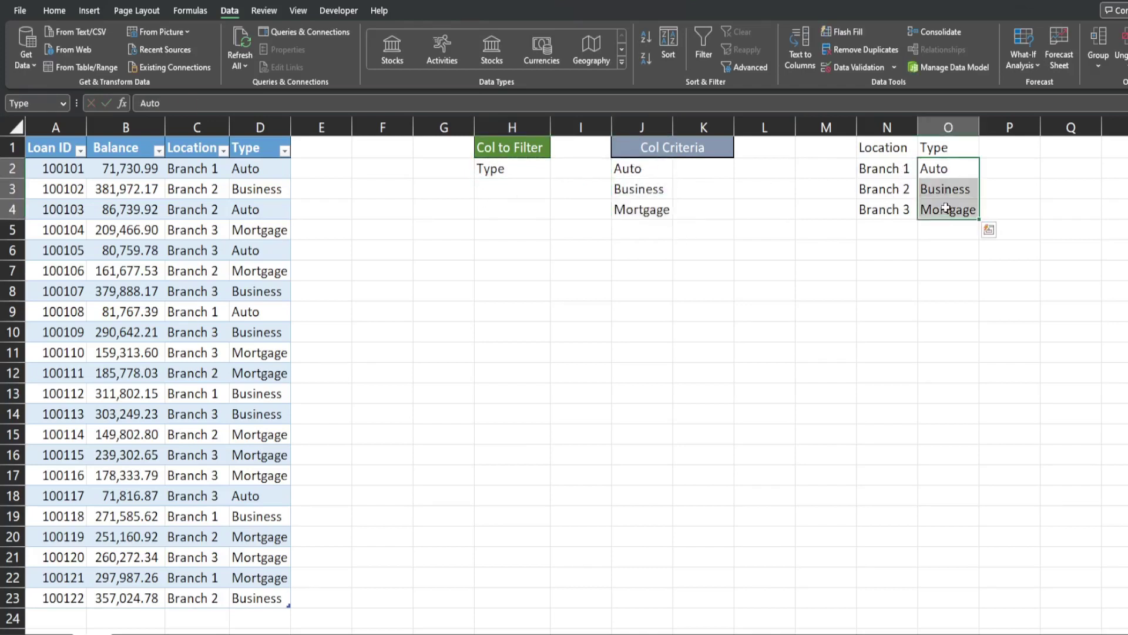
left_click(696, 170)
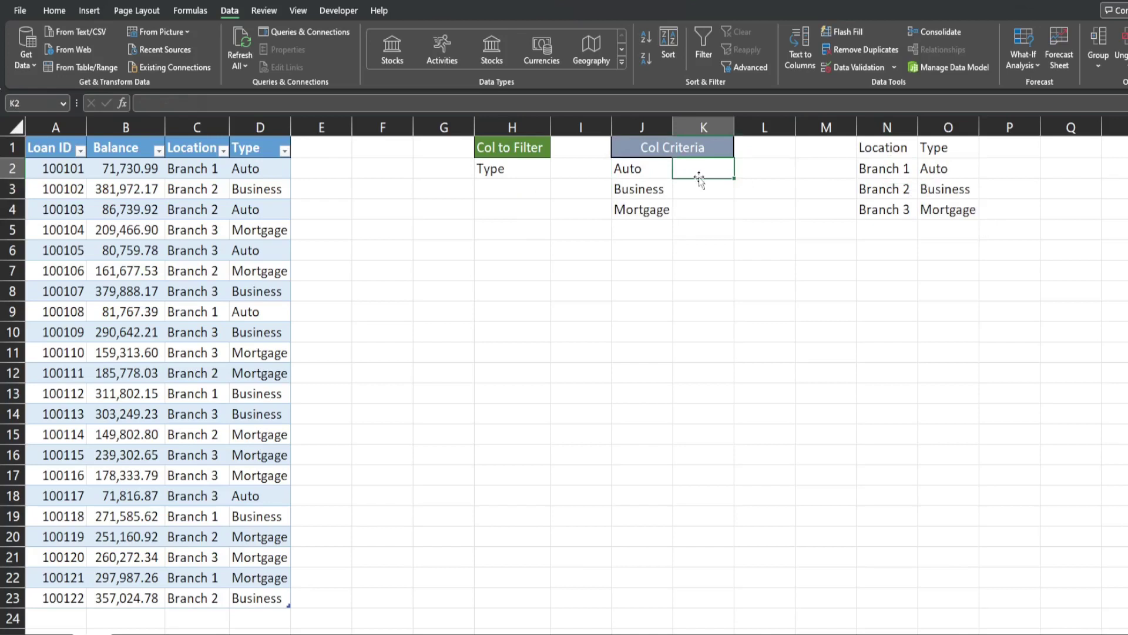
left_click_drag(701, 170, 695, 210)
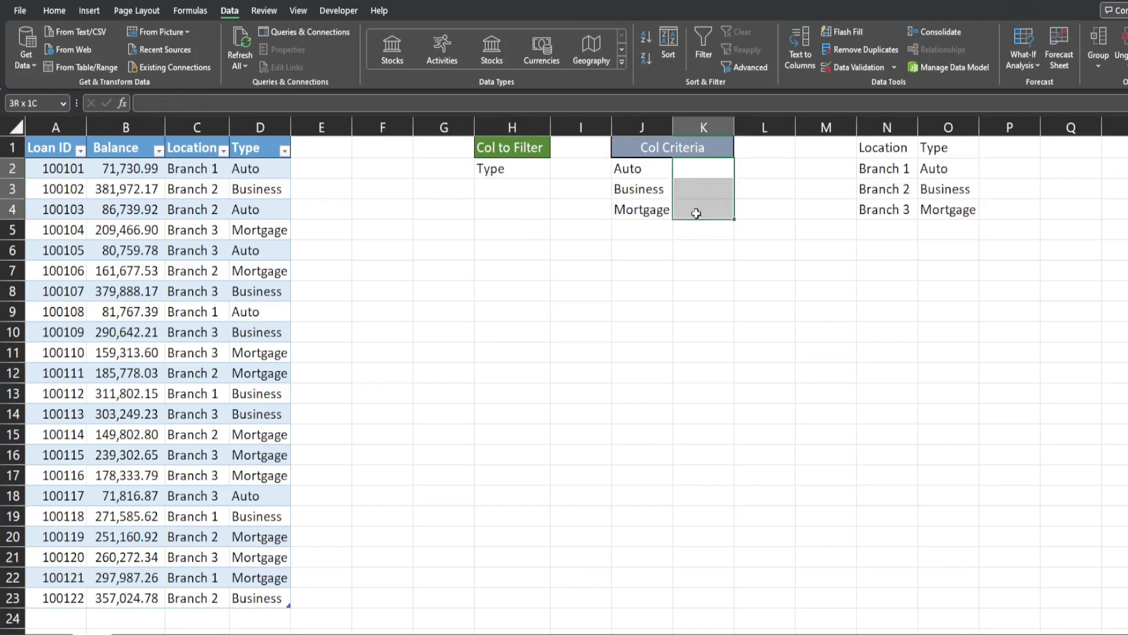
left_click_drag(632, 169, 631, 207)
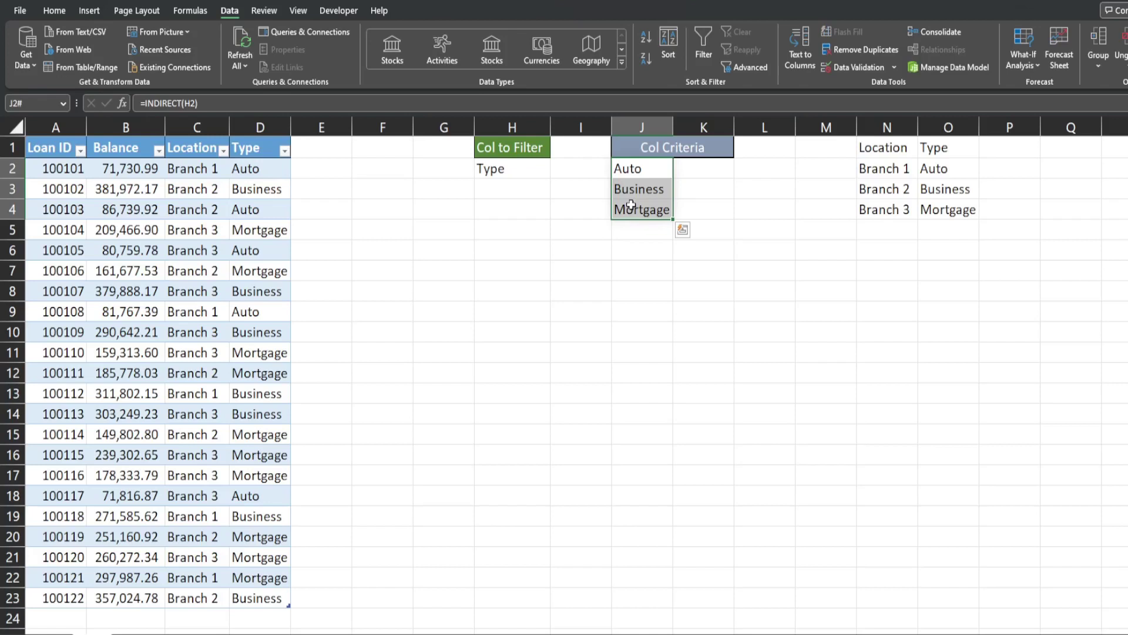
Insert a form-control checkbox and align it with cell K2, beside the Auto criterion.
left_click(707, 177)
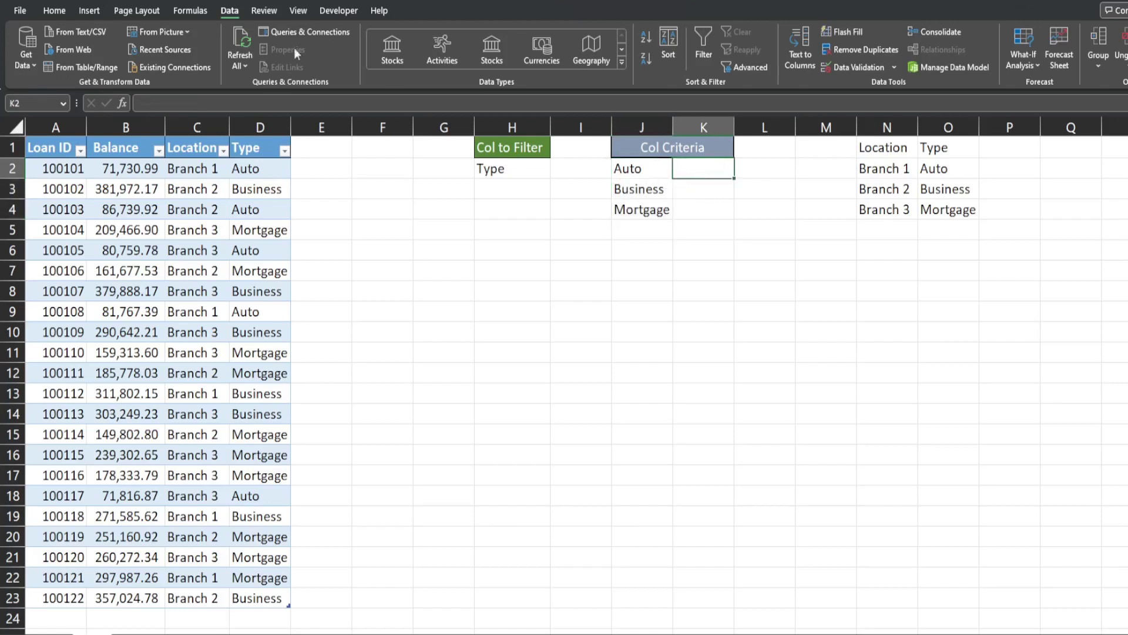
left_click(343, 19)
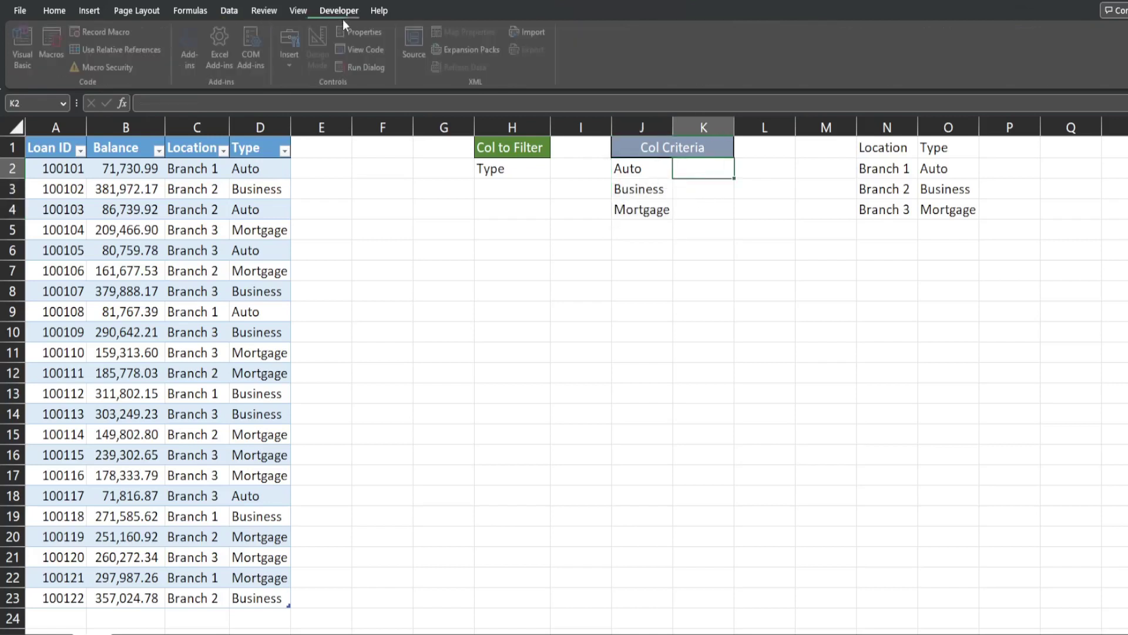
left_click(291, 65)
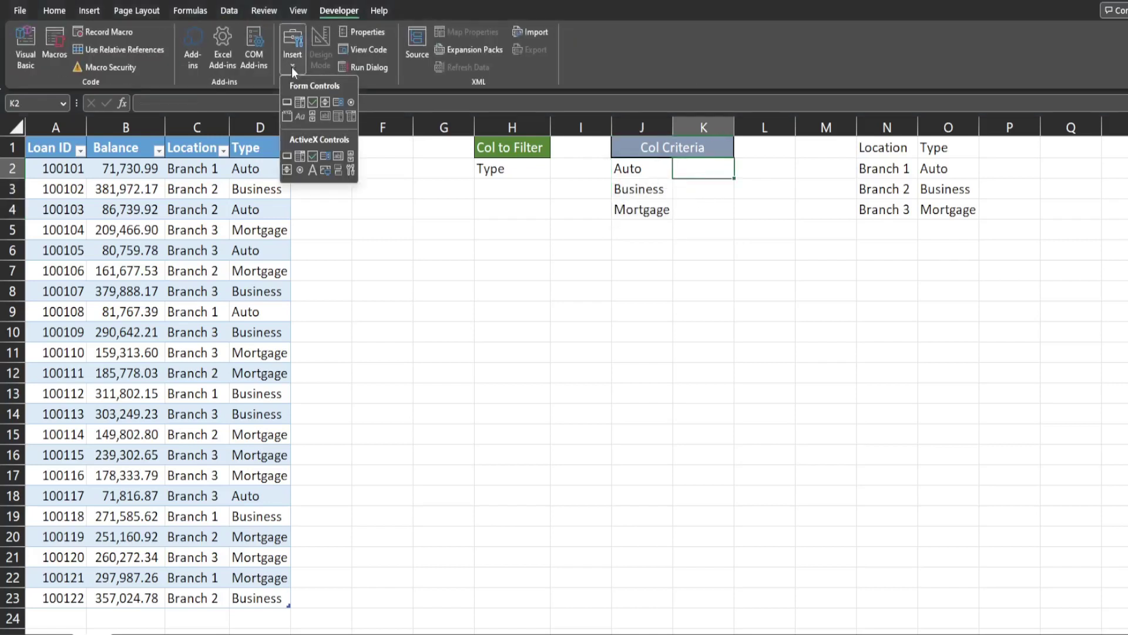
left_click(311, 103)
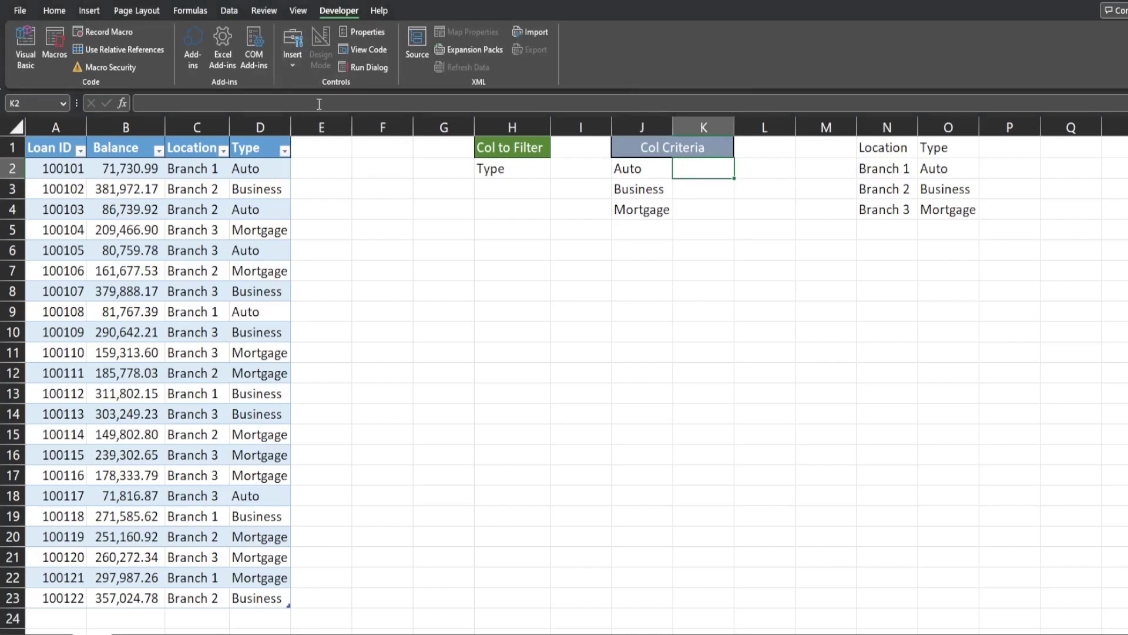
left_click(683, 163)
left_click(713, 171)
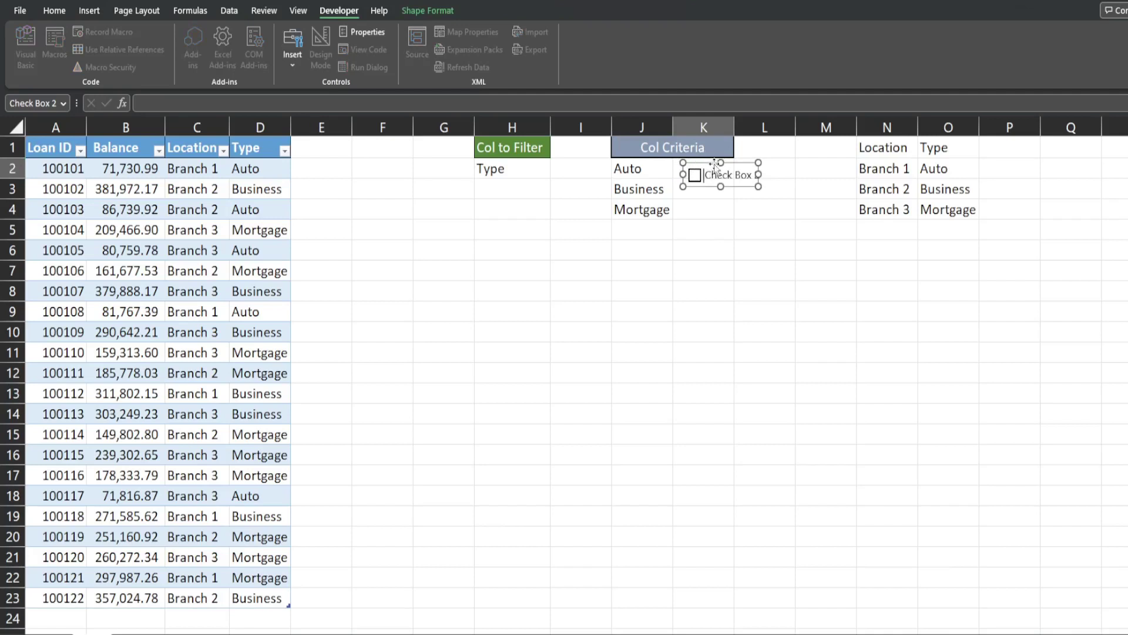
left_click(718, 165)
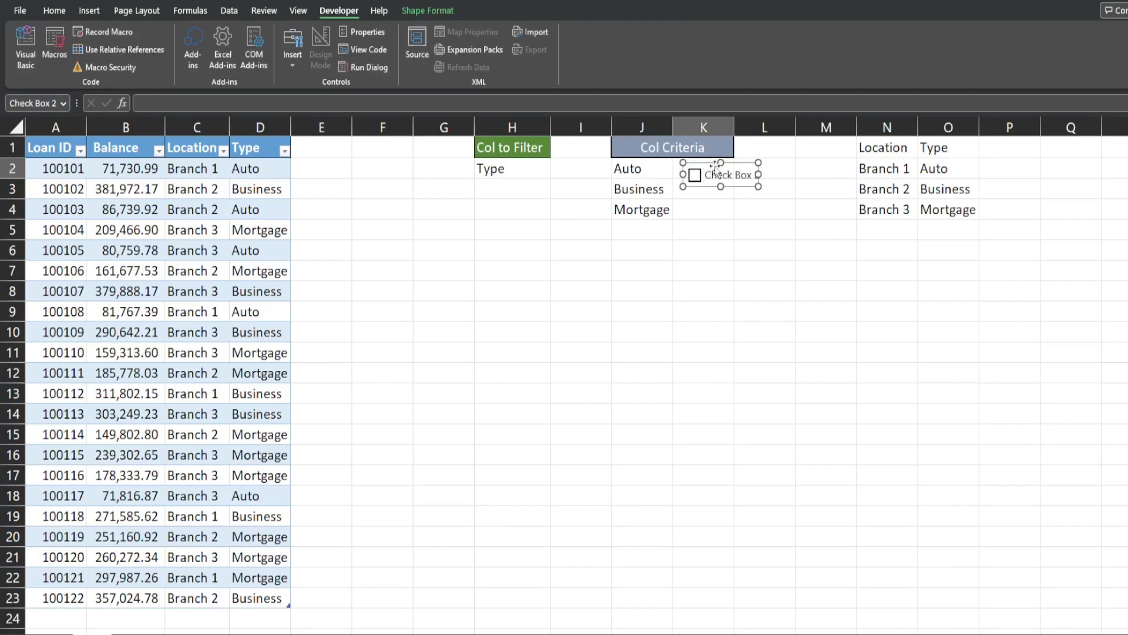
left_click_drag(715, 167, 703, 156)
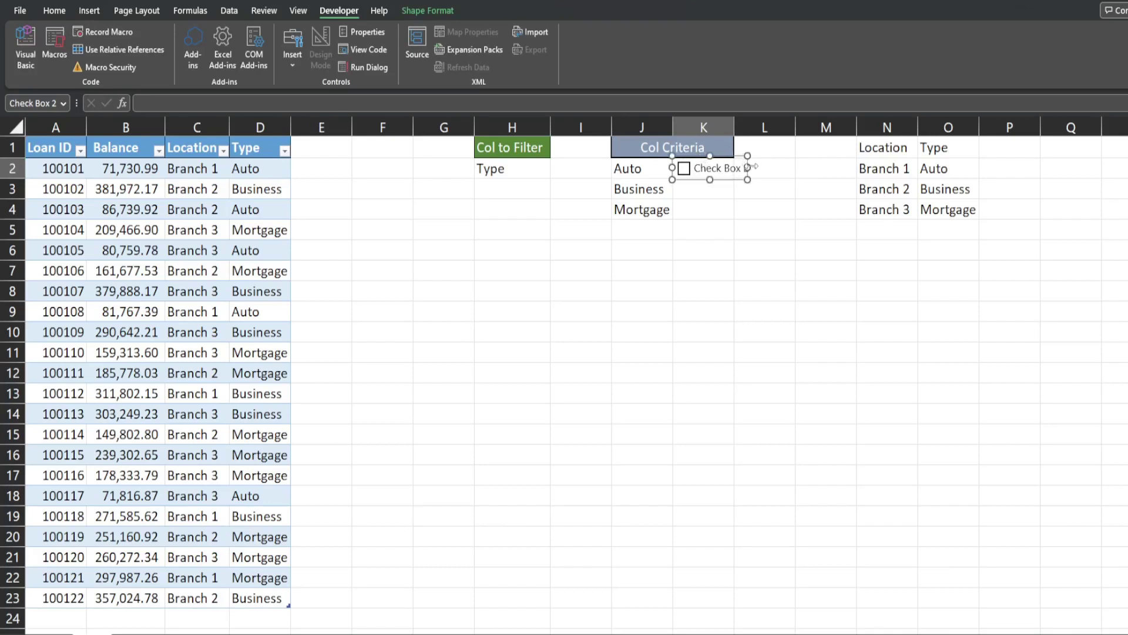
Remove the label text of the K2 checkbox and shrink its frame to fit just the box.
left_click(723, 168)
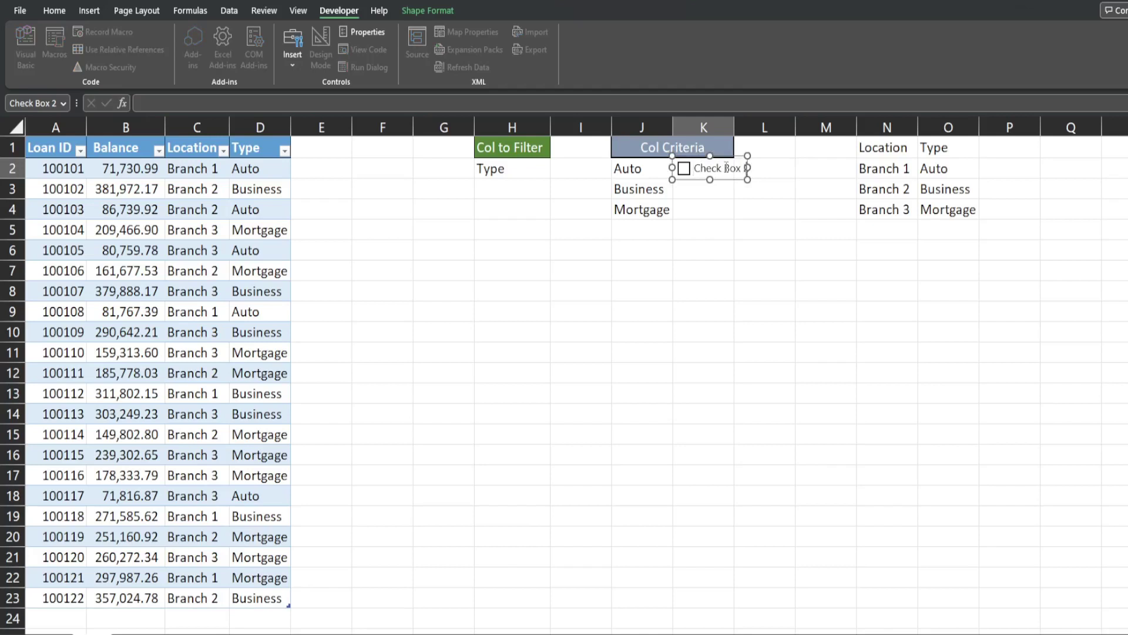
key("BackSpace")
key("BackSpace")
key("BackSpace")
key("BackSpace")
key("BackSpace")
key("BackSpace")
key("Escape")
key("Delete")
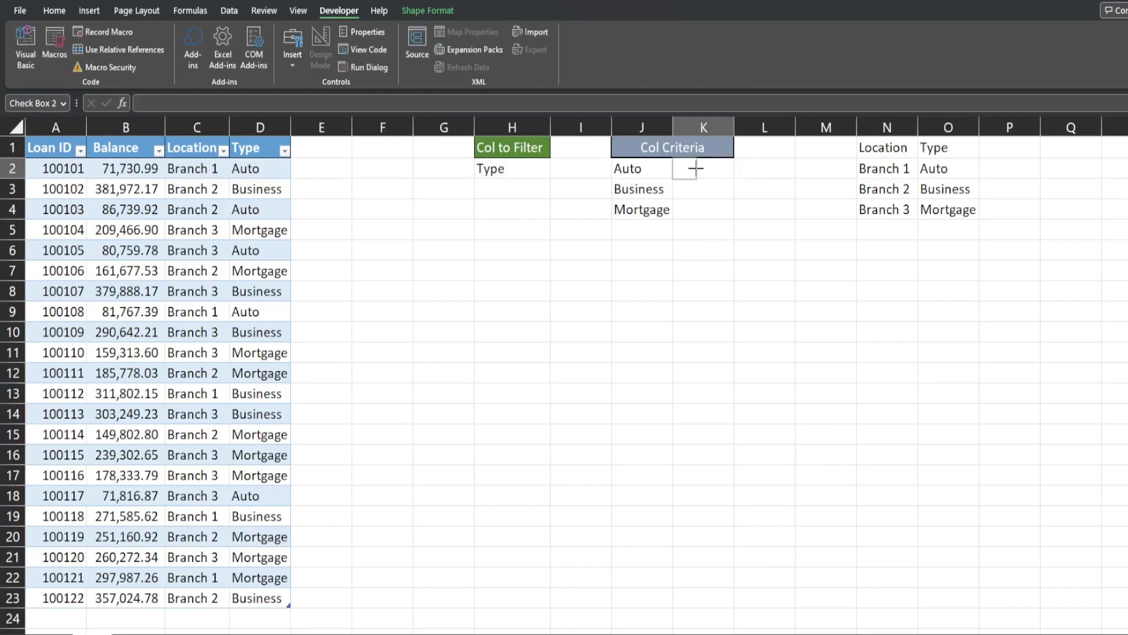
left_click_drag(695, 169, 695, 169)
Narrow column K to the width of the checkbox.
left_click_drag(735, 127, 698, 130)
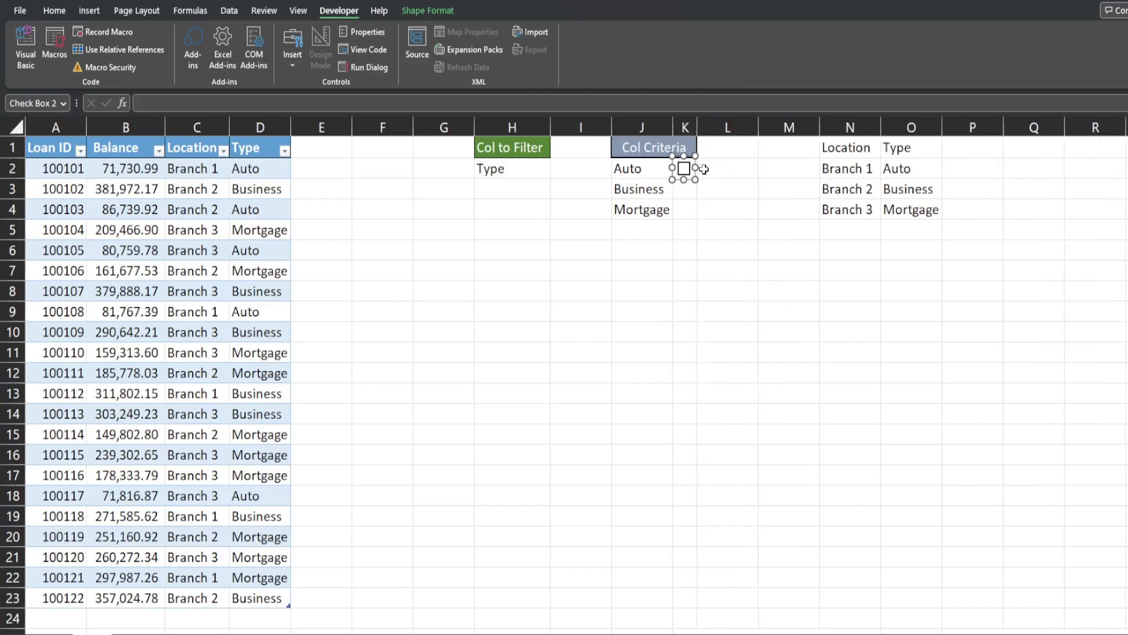
left_click_drag(698, 127, 699, 128)
left_click(724, 168)
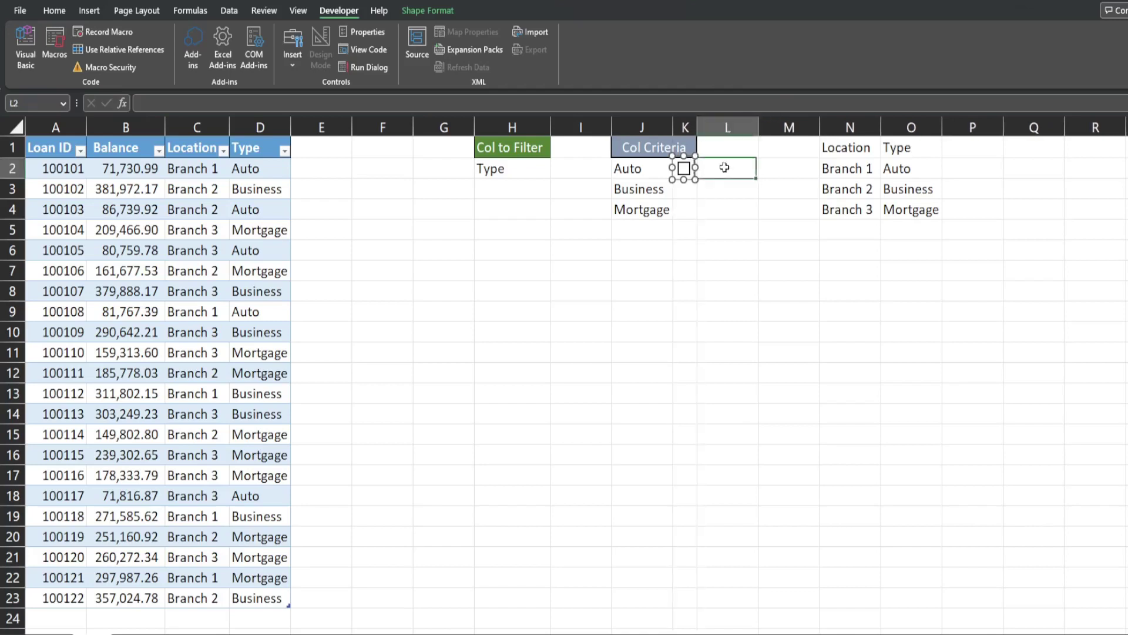
left_click_drag(693, 130, 696, 131)
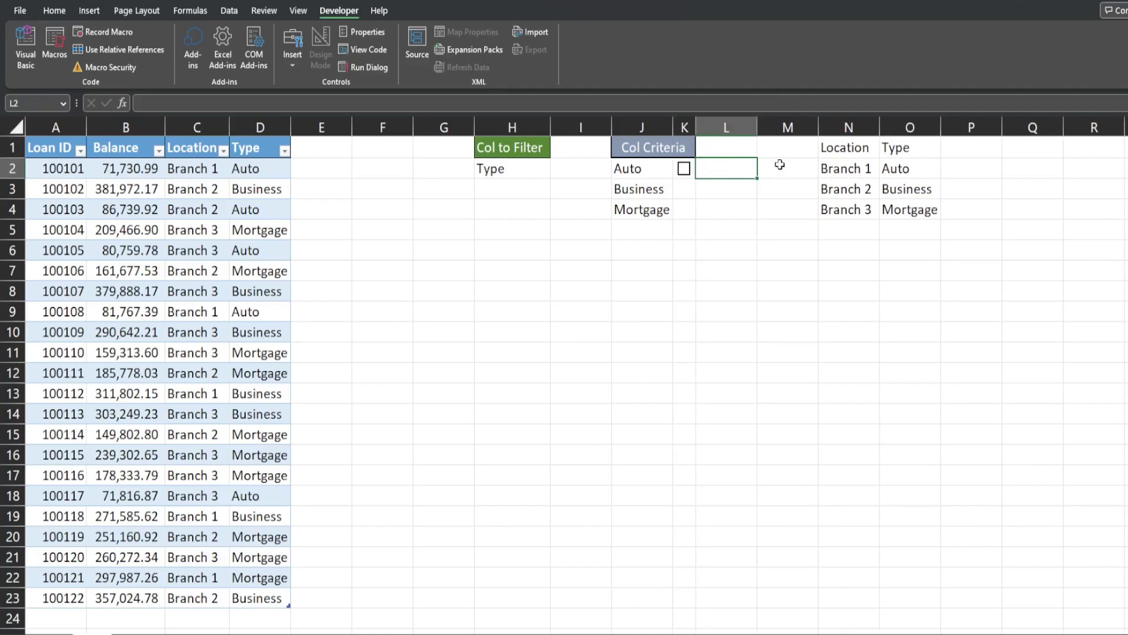
Fill the K2 checkbox down through K4 so Business and Mortgage each get one.
key("Left")
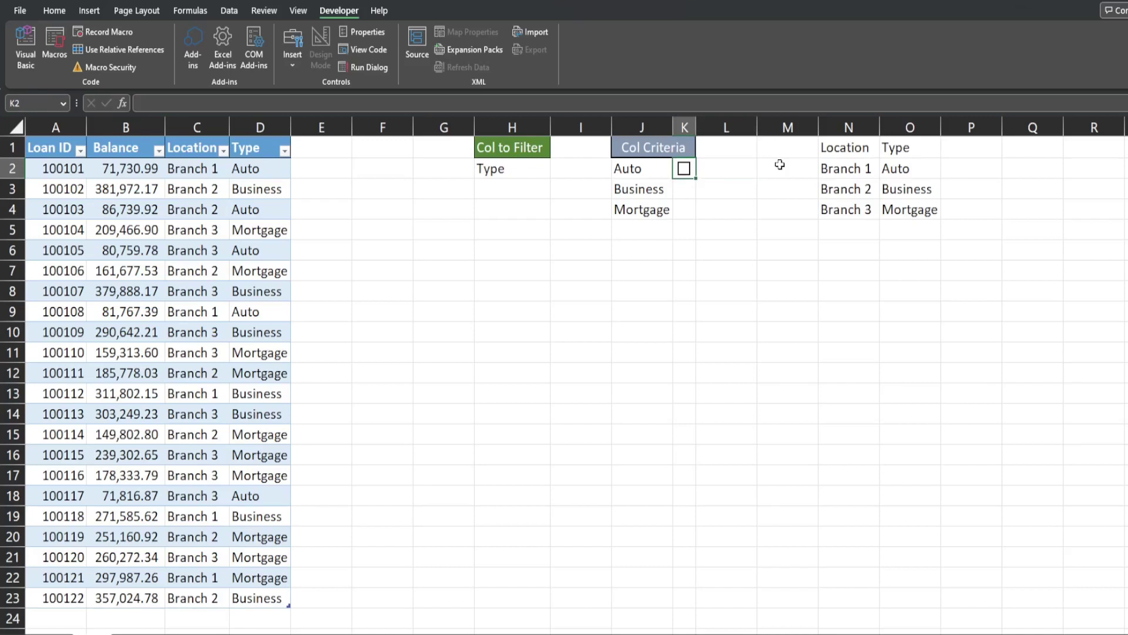
key("shift+Down")
key("shift+Down")
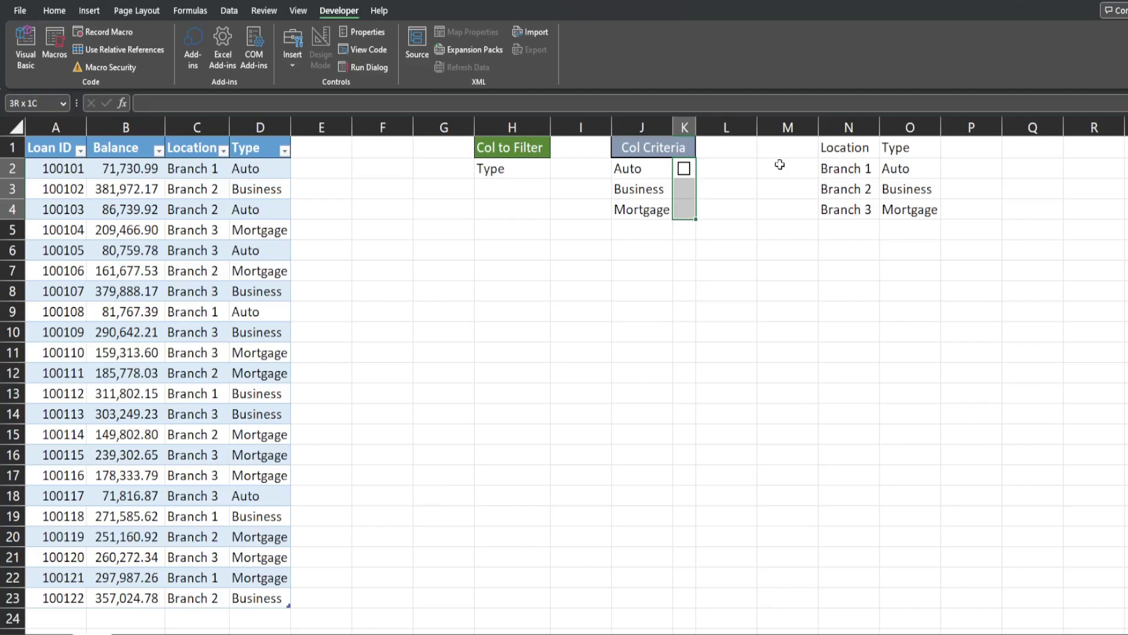
key("ctrl+d")
left_click(724, 195)
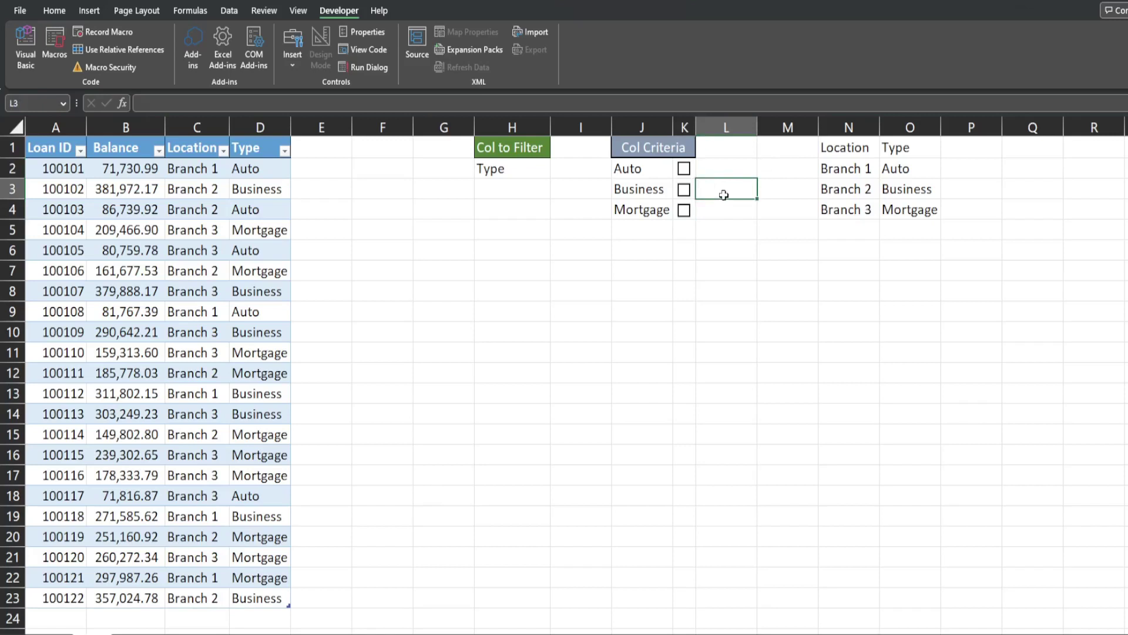
Link the Auto checkbox to cell K2 in its control format settings.
right_click(686, 171)
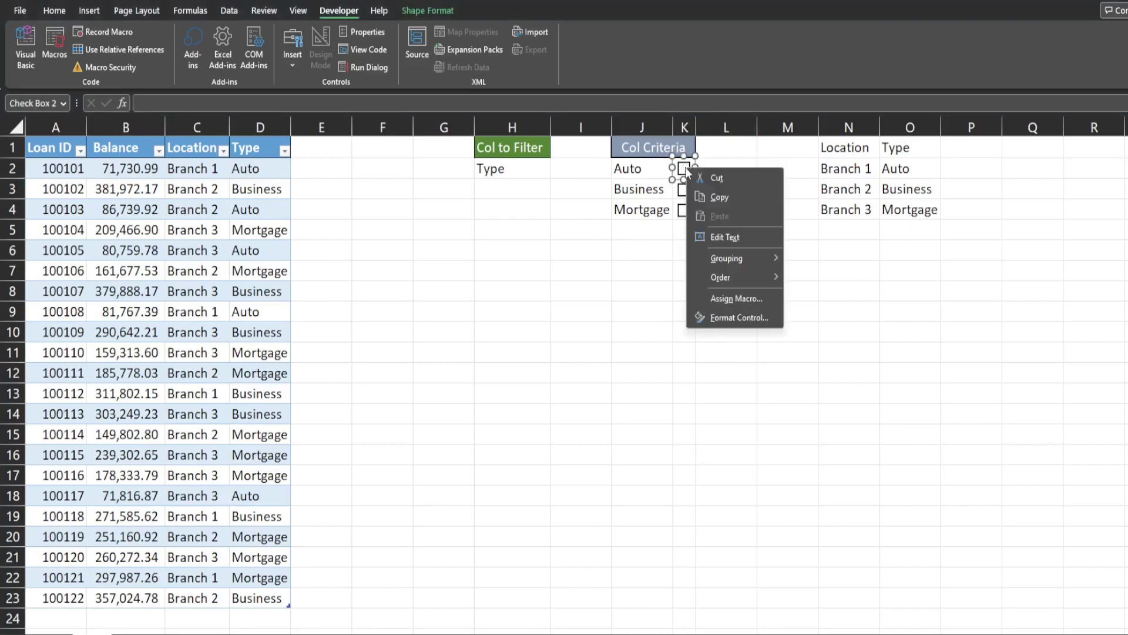
left_click(735, 321)
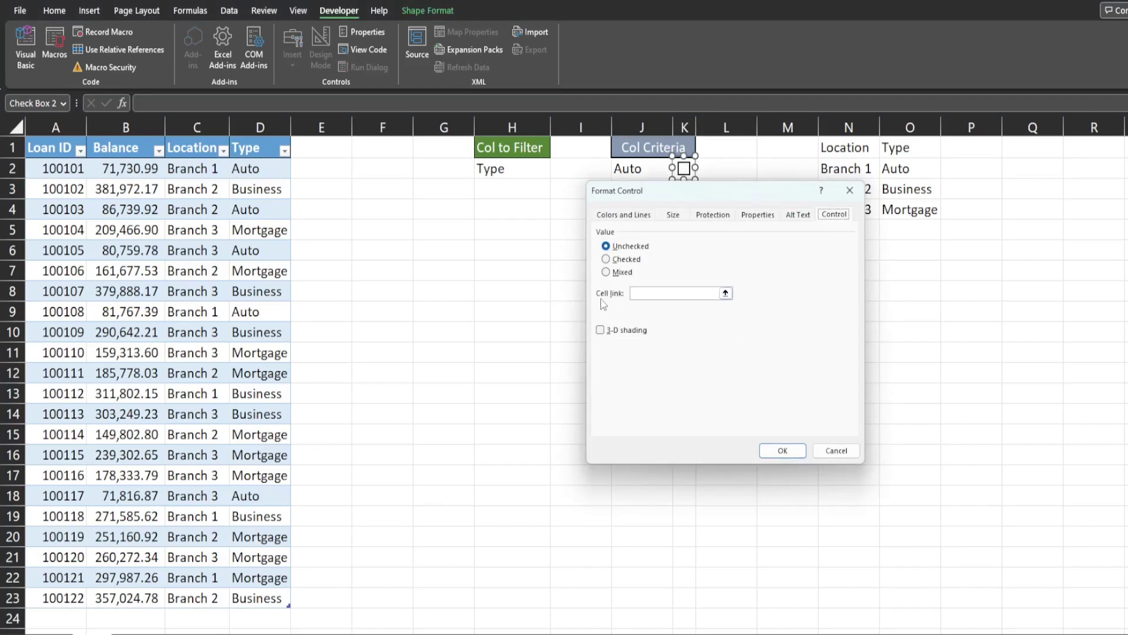
left_click(636, 294)
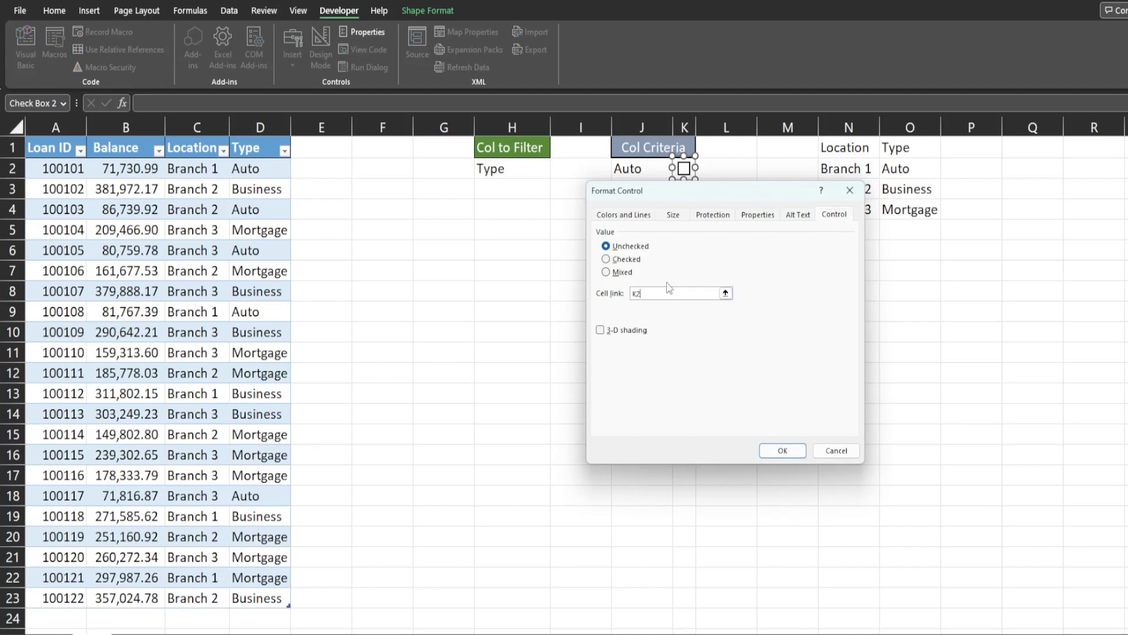
left_click(787, 450)
Link the Business checkbox to cell K3 in its control format settings.
right_click(684, 190)
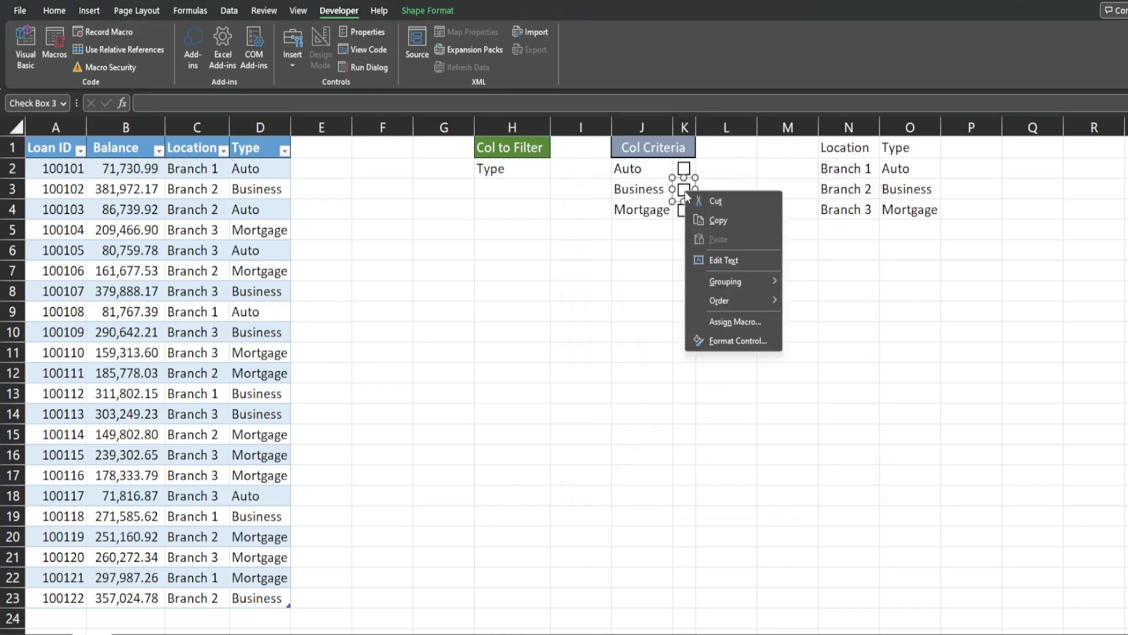
left_click(733, 340)
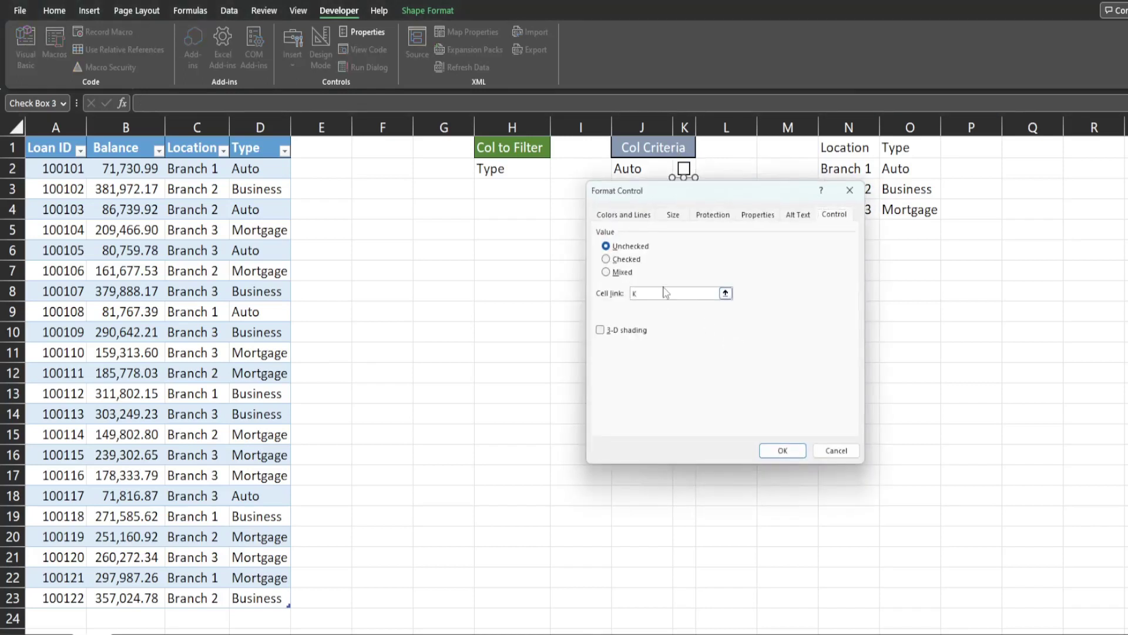
type("K3")
left_click(784, 450)
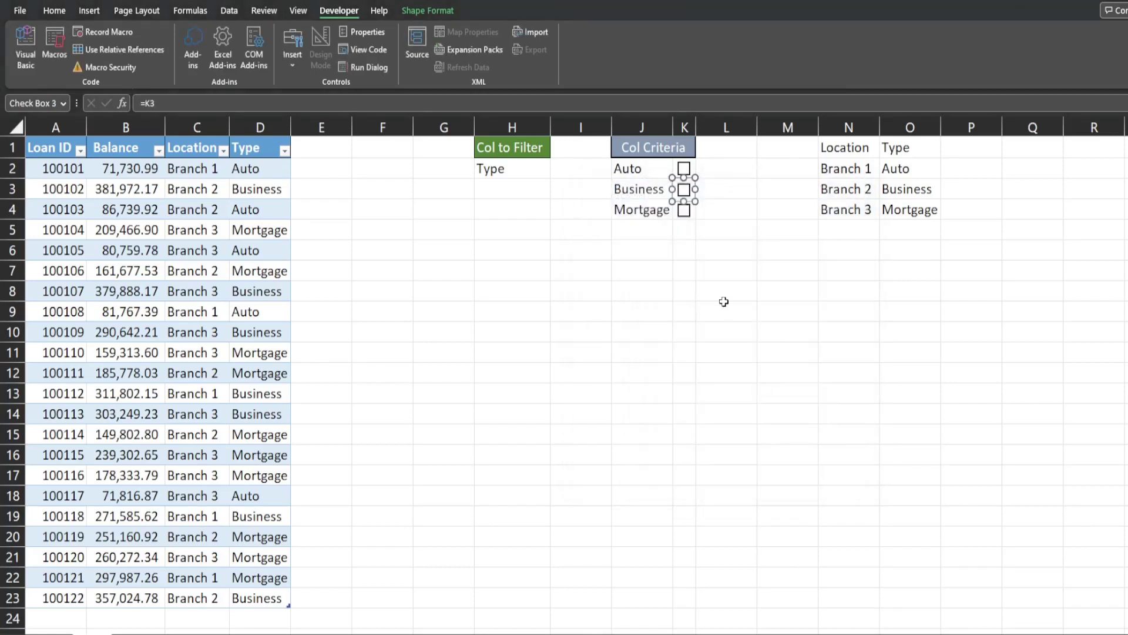
Link the Mortgage checkbox to cell K4 in its control format settings, and deselect the checkbox.
right_click(684, 211)
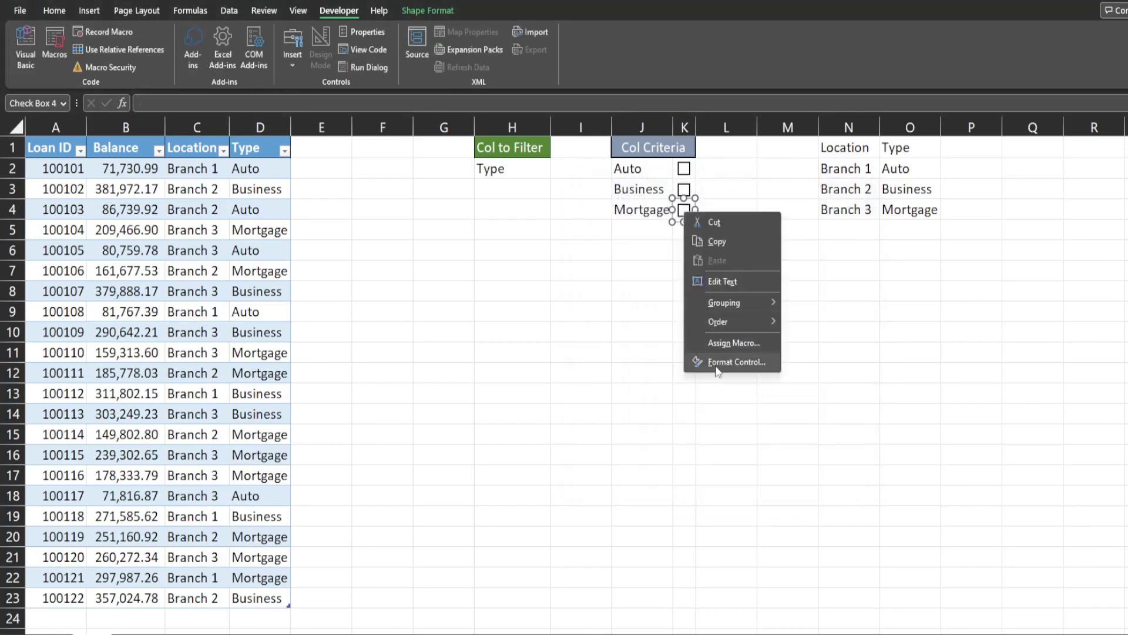
left_click(743, 360)
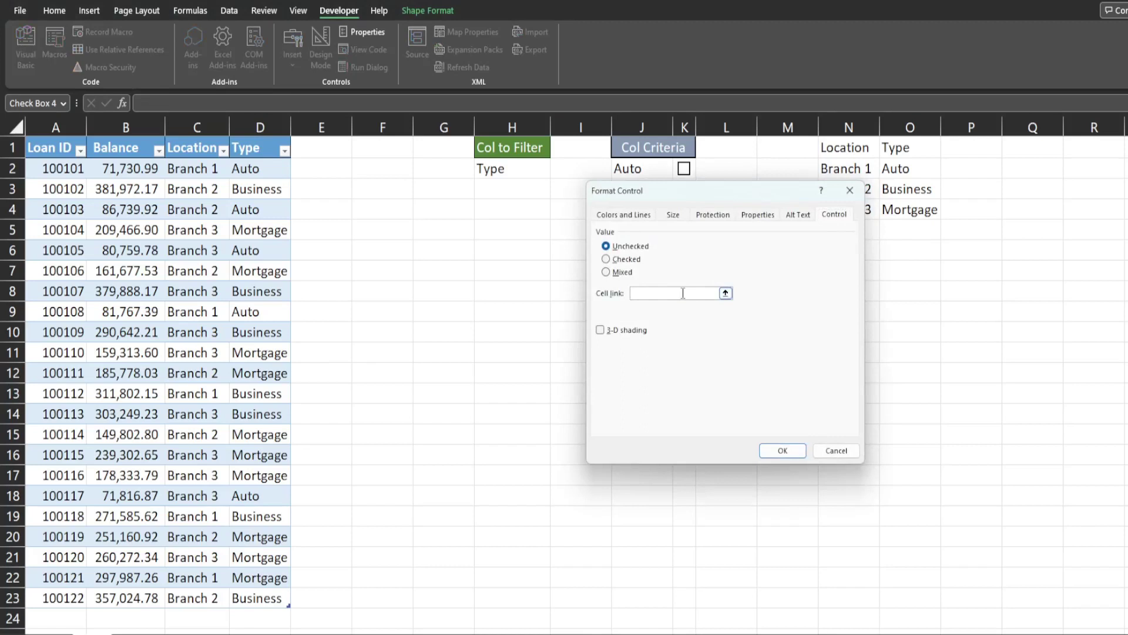
type("K4")
key("Return")
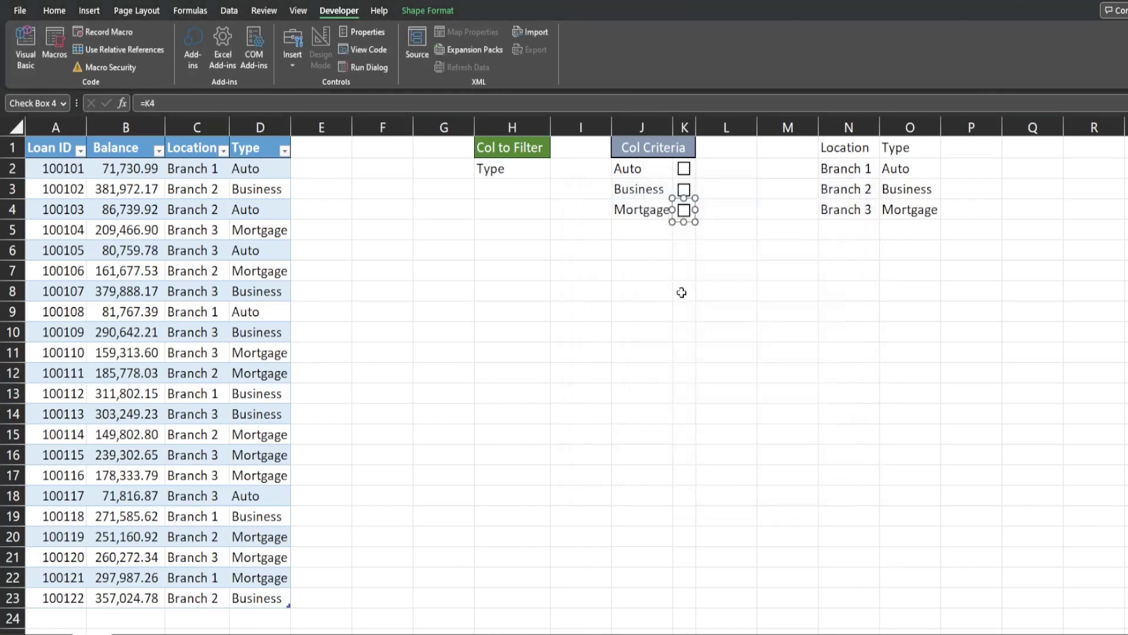
left_click(682, 292)
Test the Auto checkbox by ticking it and clearing it again.
left_click(685, 171)
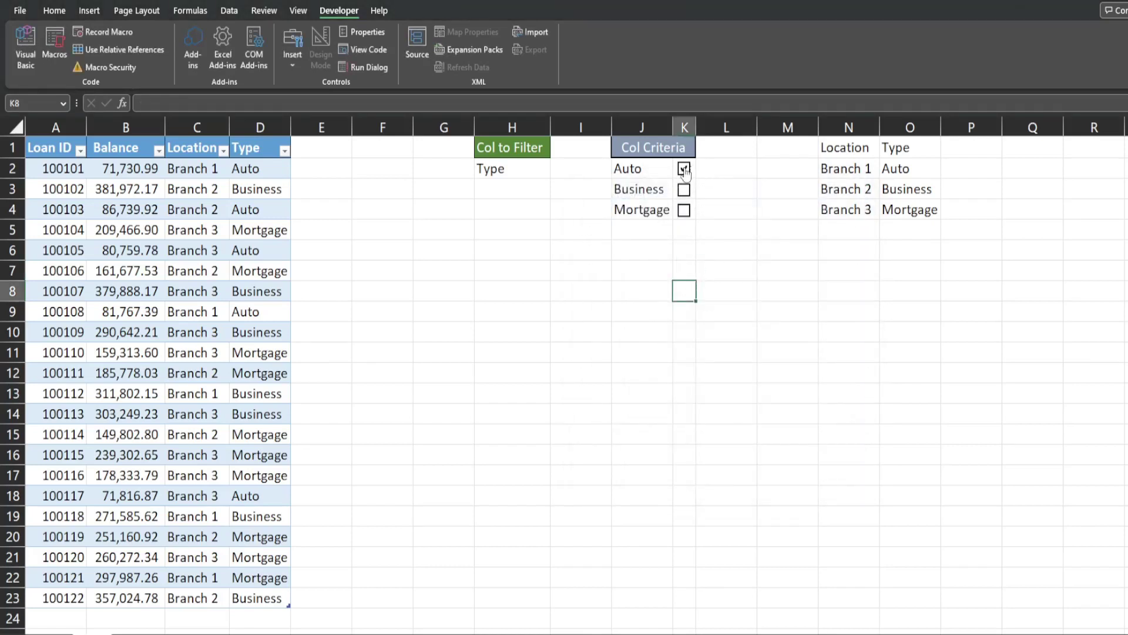
left_click(685, 170)
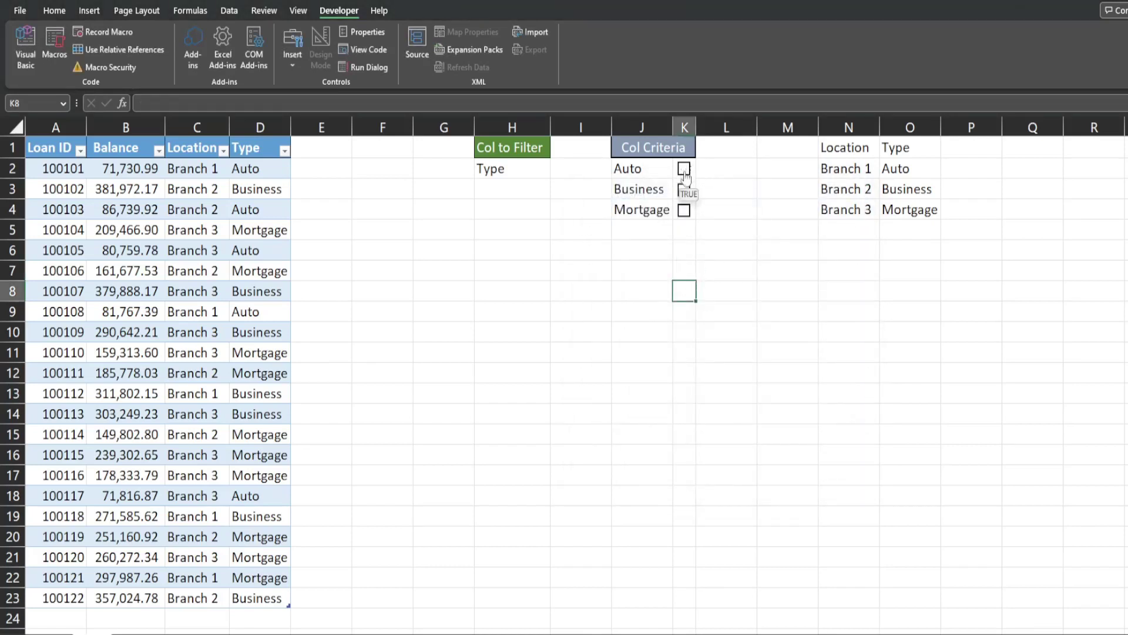
left_click(717, 169)
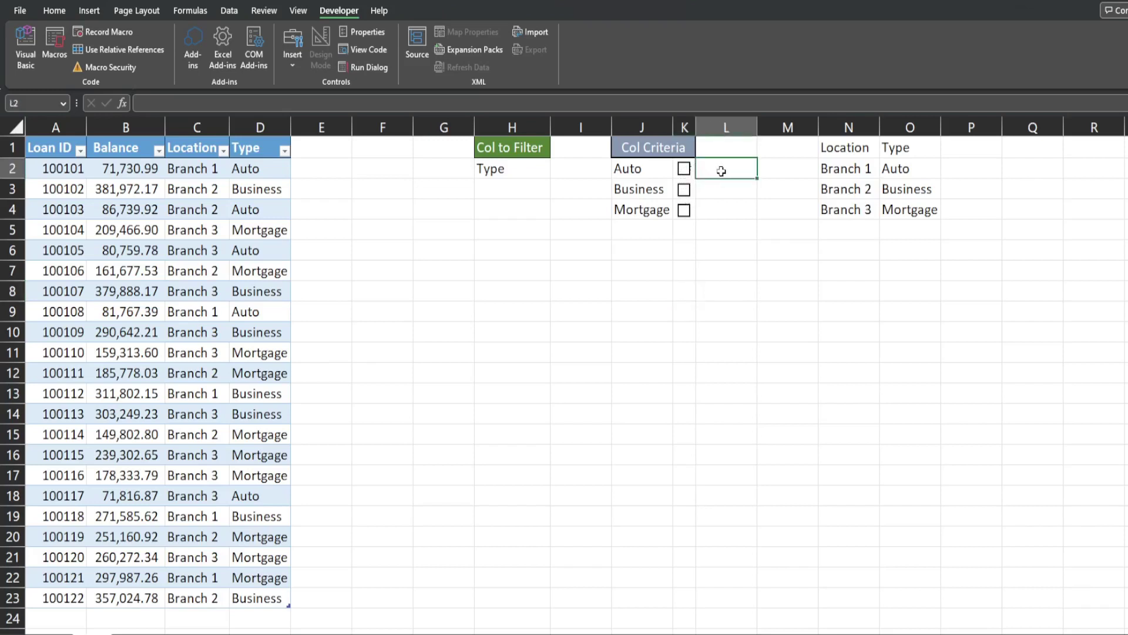
Tick the Auto checkbox and enter the formula =IF(K2=TRUE,J2,"") in cell L2.
left_click(685, 171)
type("=")
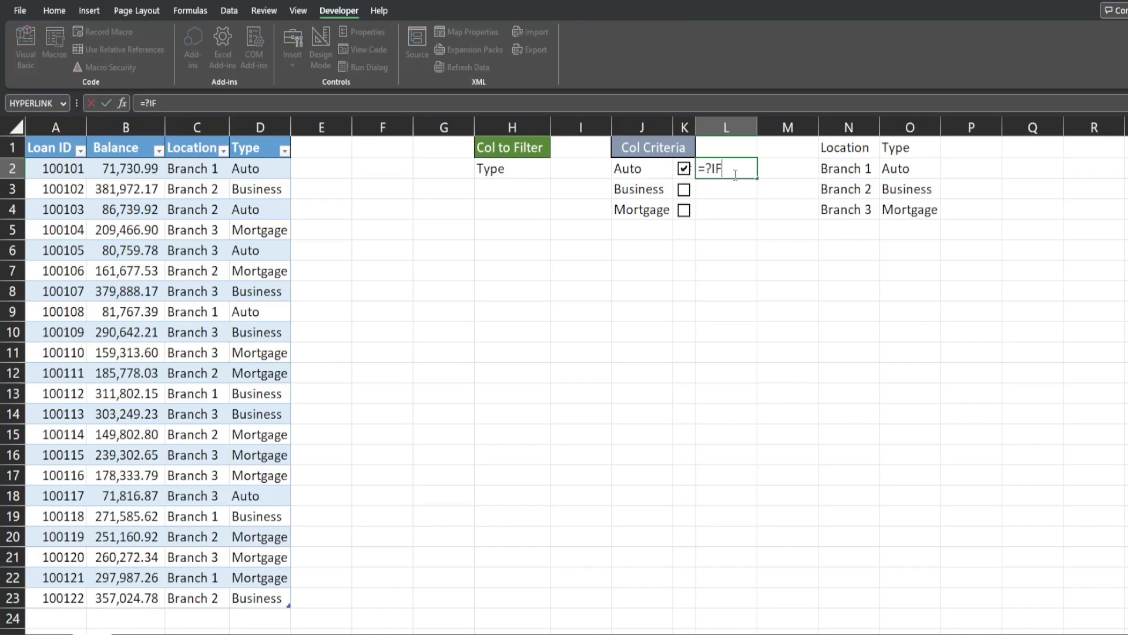
type("if(")
key("BackSpace")
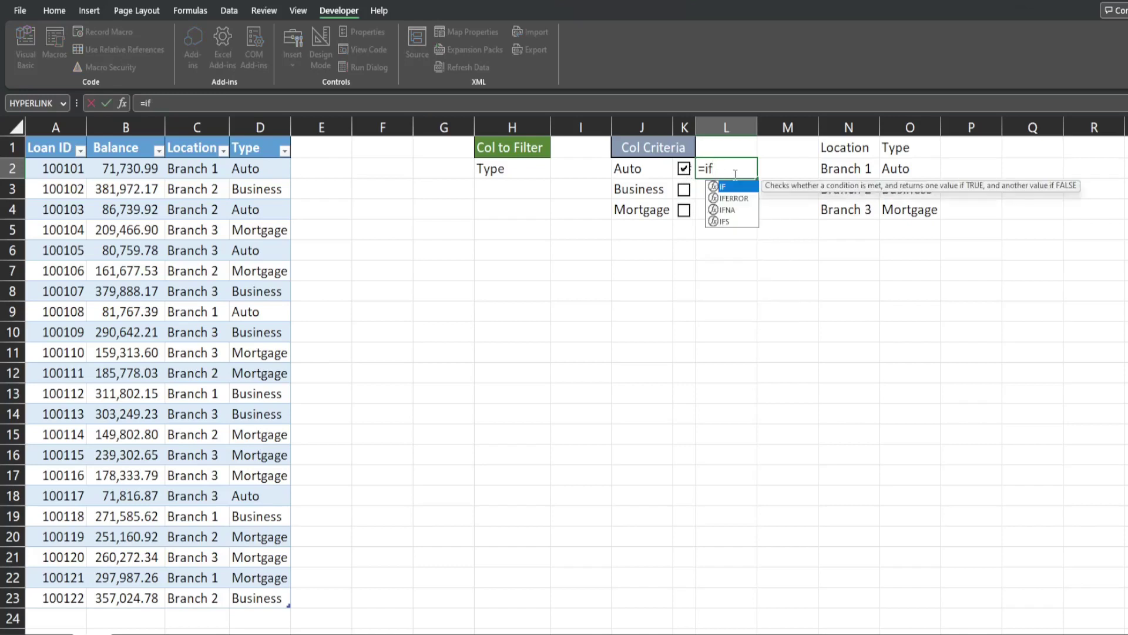
type("(K2")
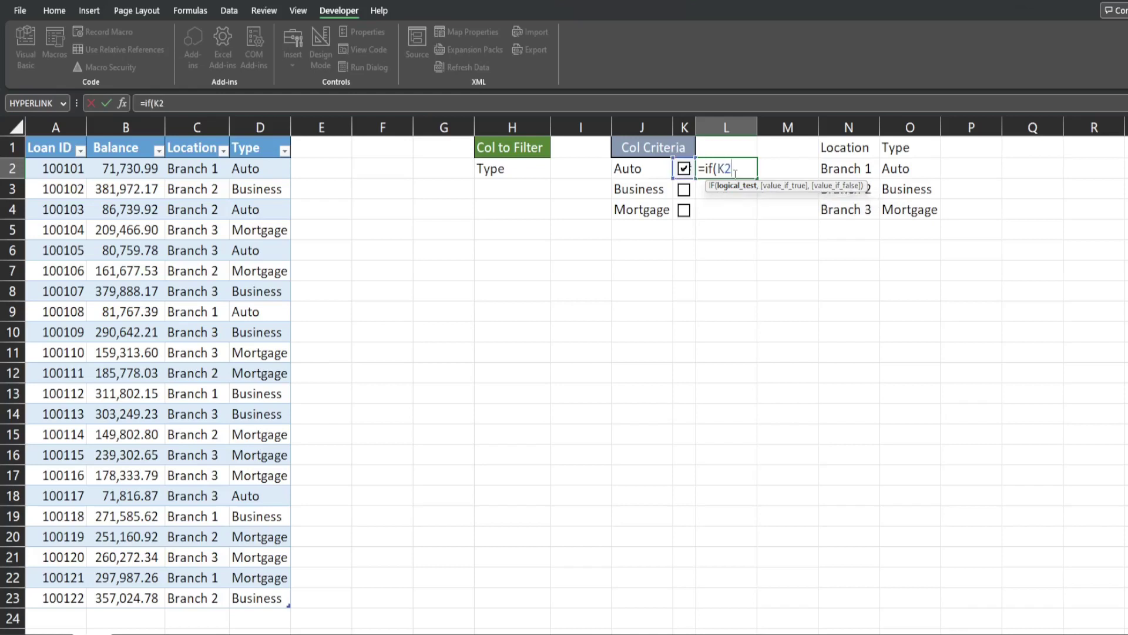
type("=True,")
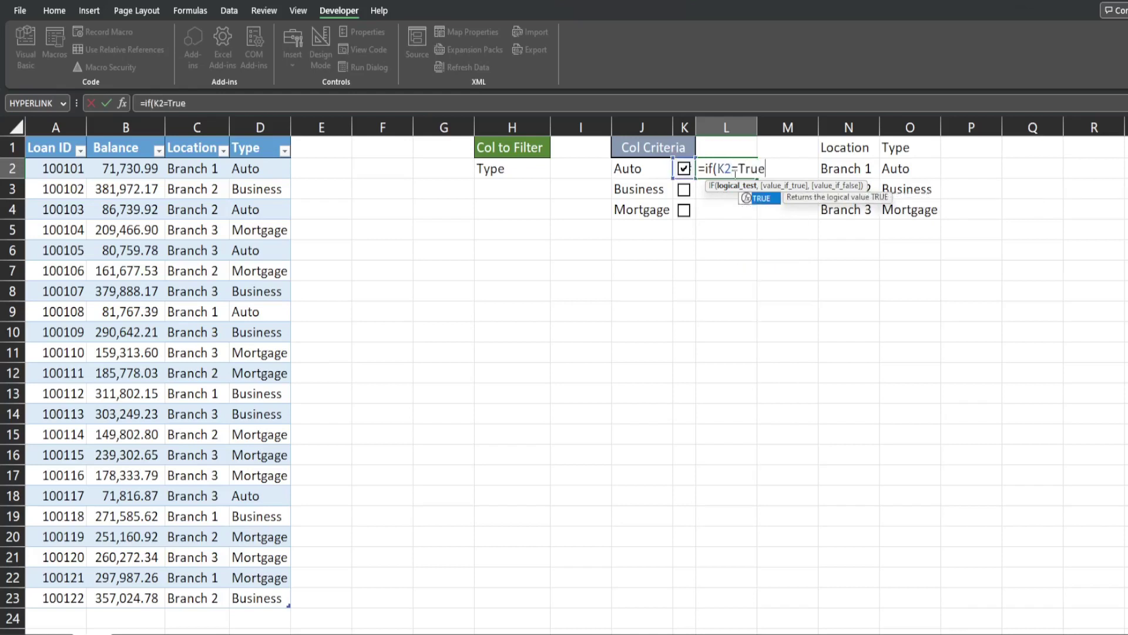
left_click(624, 169)
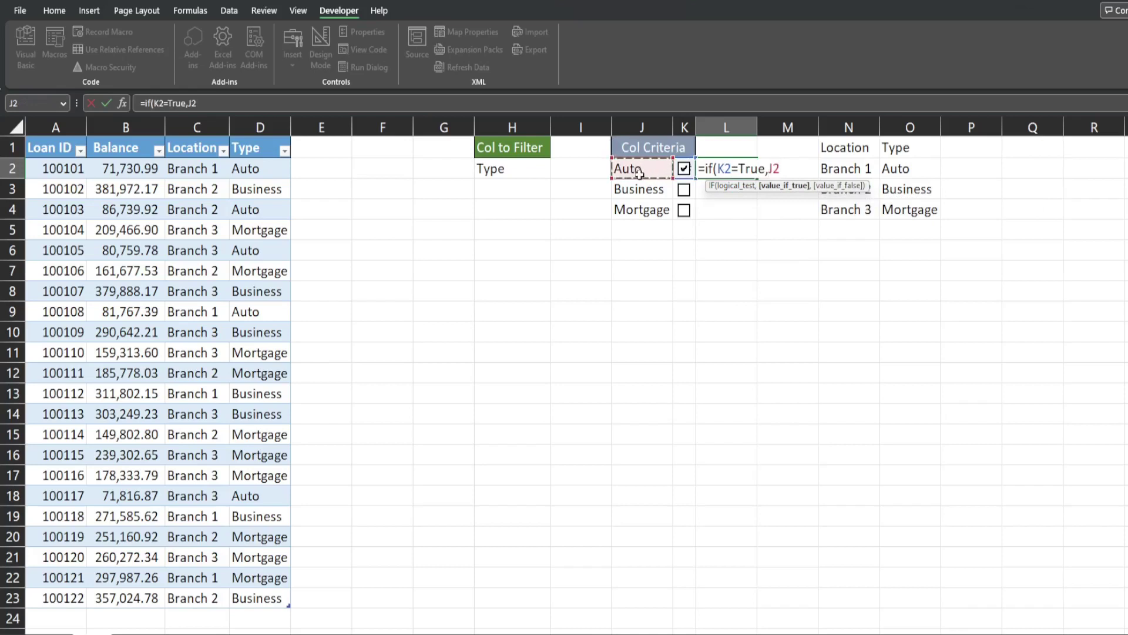
type(",\"\"")
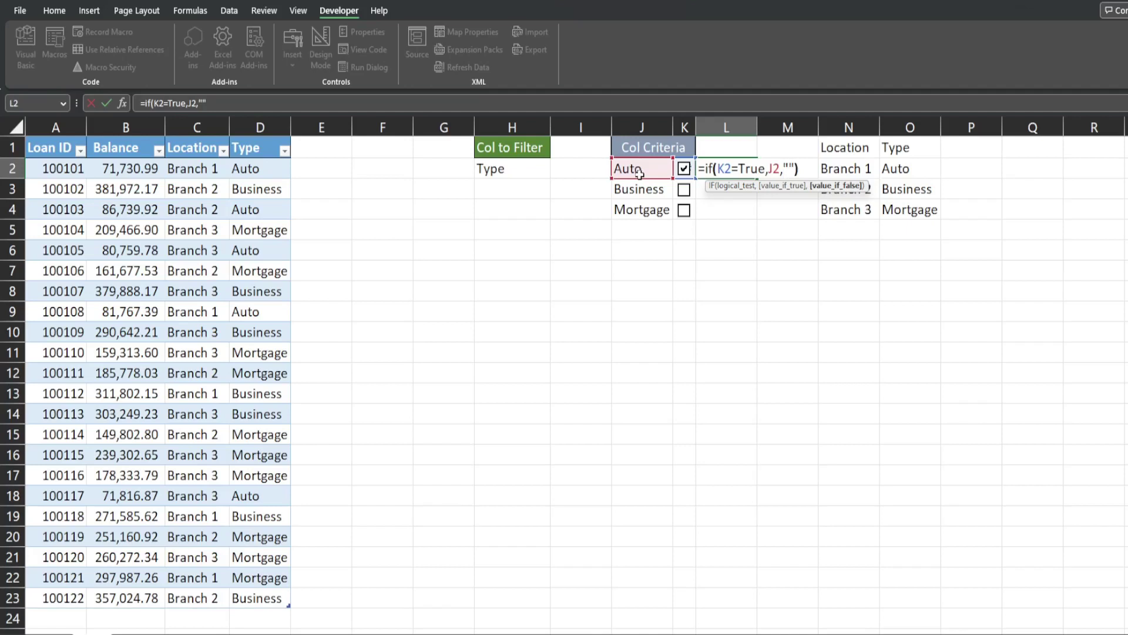
type(")")
key("Return")
Fill the IF formula from L2 down to L4.
left_click(715, 170)
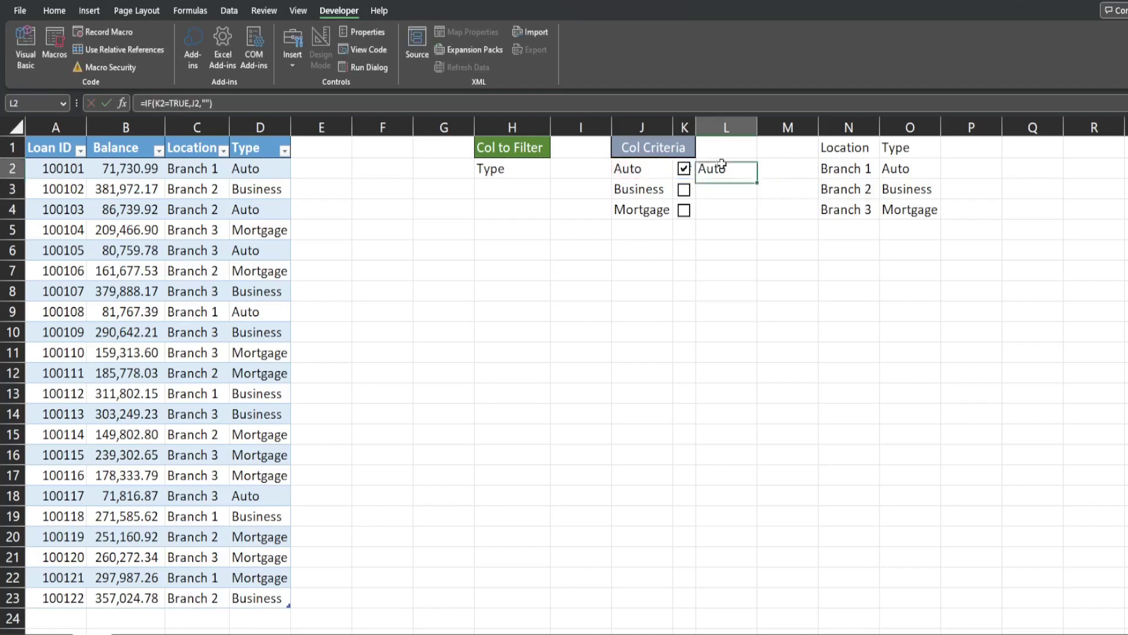
left_click_drag(757, 177, 756, 220)
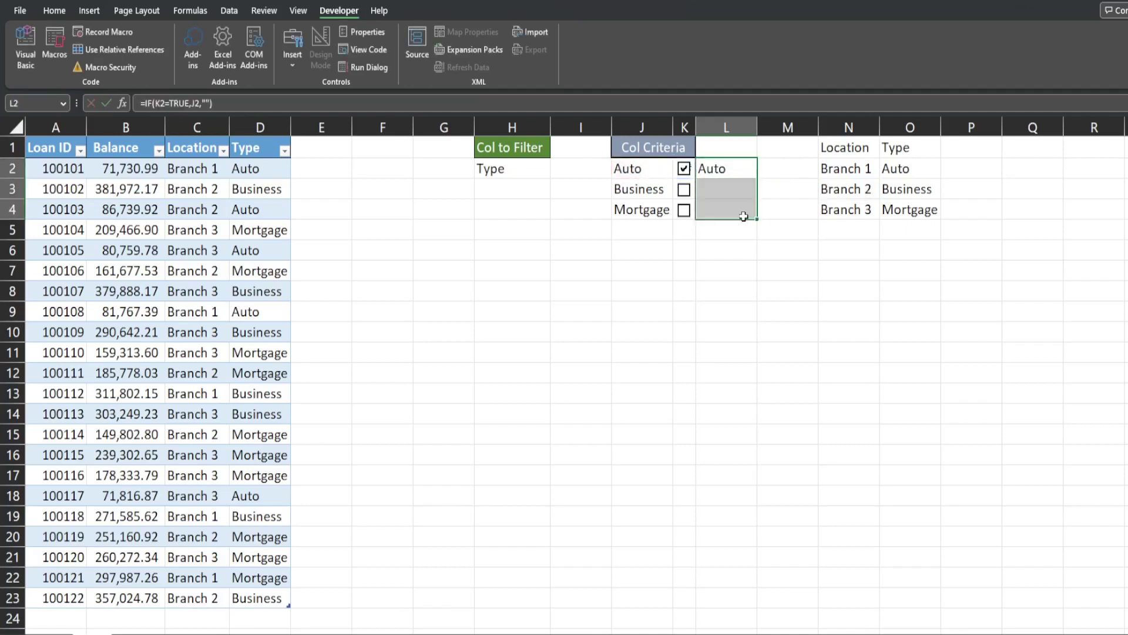
left_click(783, 215)
Test the IF formulas by ticking the Business and Mortgage checkboxes, and then clearing all three checkboxes.
left_click(684, 203)
left_click(684, 210)
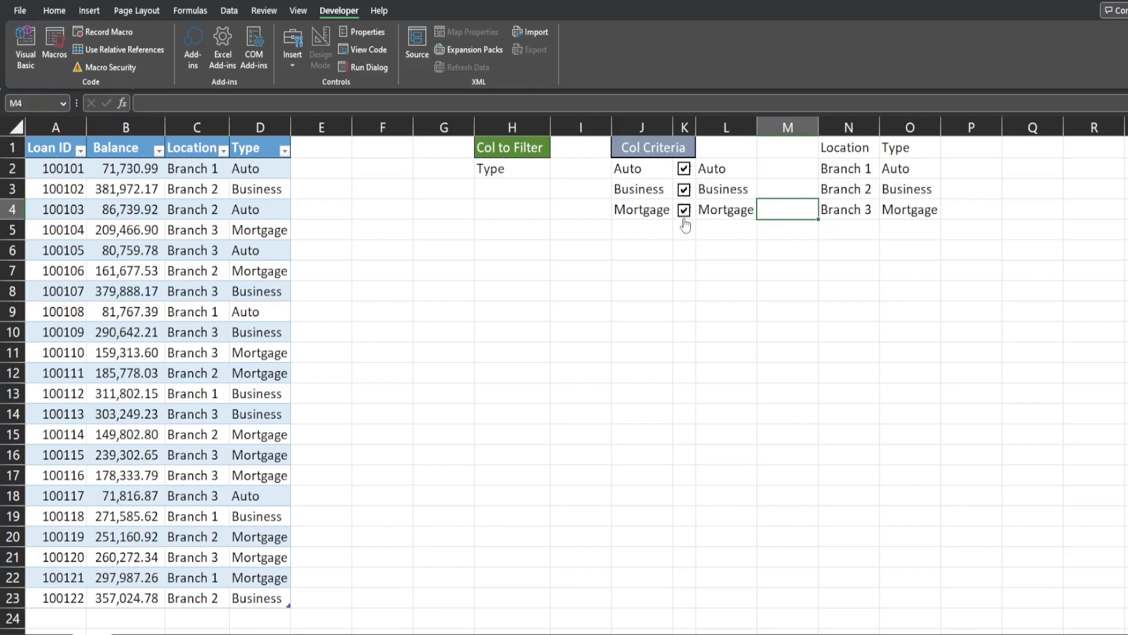
left_click(685, 210)
left_click(684, 189)
left_click(688, 173)
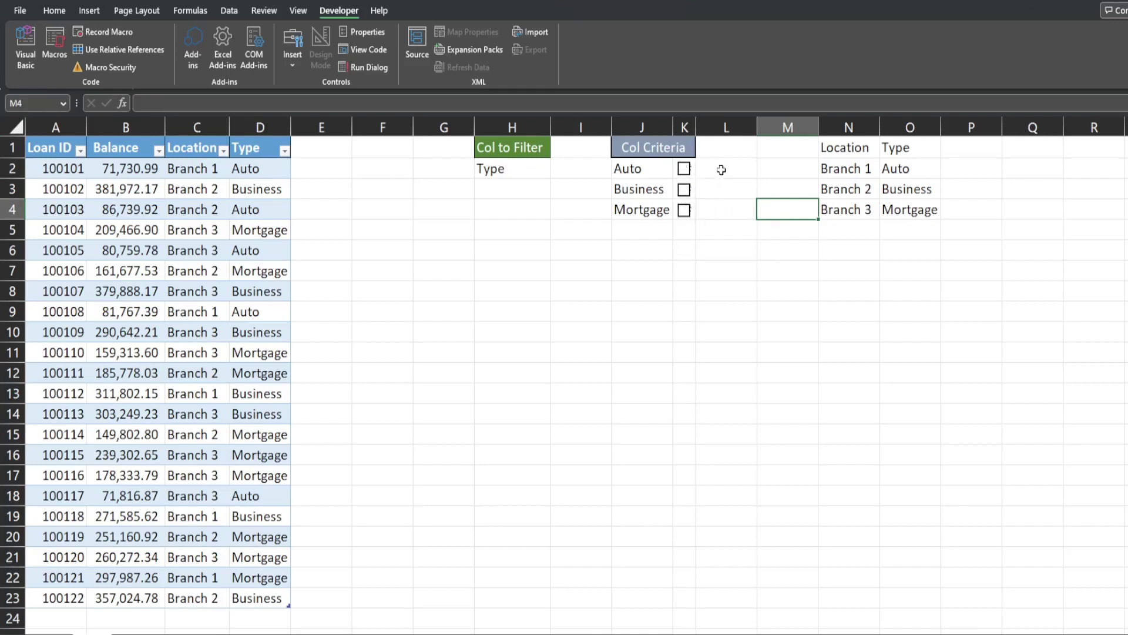
Tick the Auto, Business and Mortgage checkboxes again and check the formula results in L2:L4.
left_click(725, 170)
left_click(685, 170)
left_click(685, 189)
left_click(684, 210)
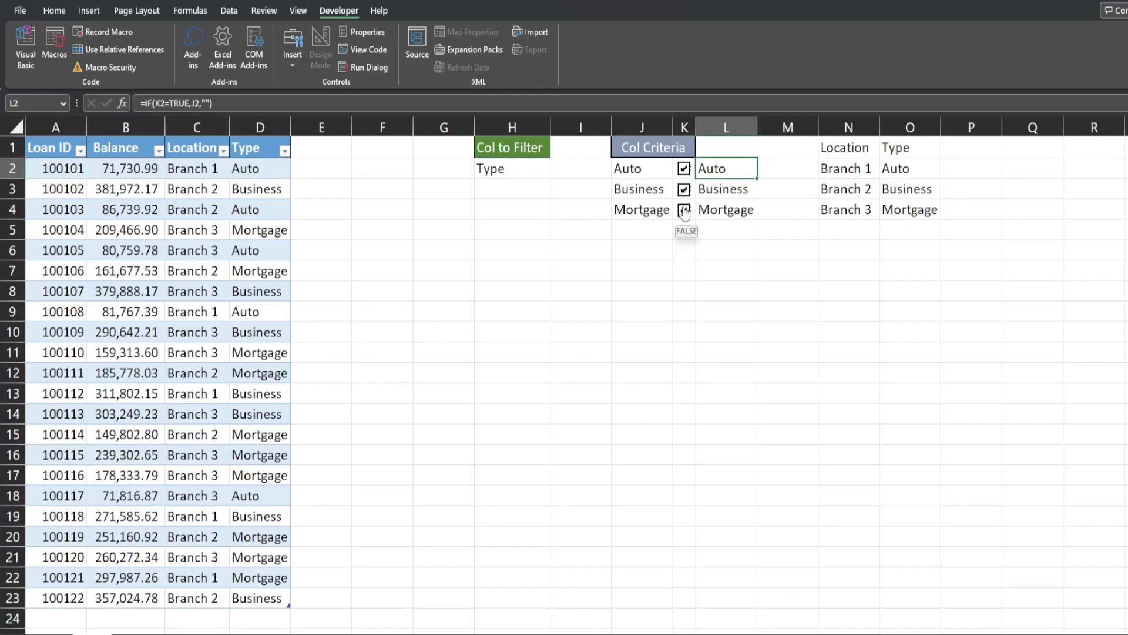
left_click_drag(711, 170, 712, 214)
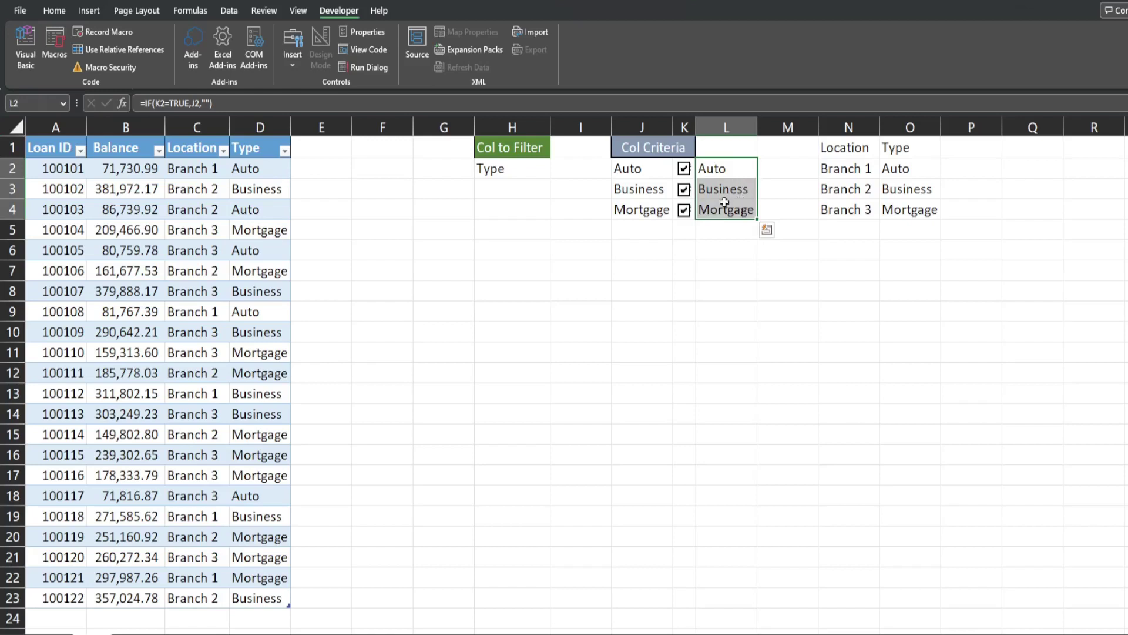
left_click(604, 308)
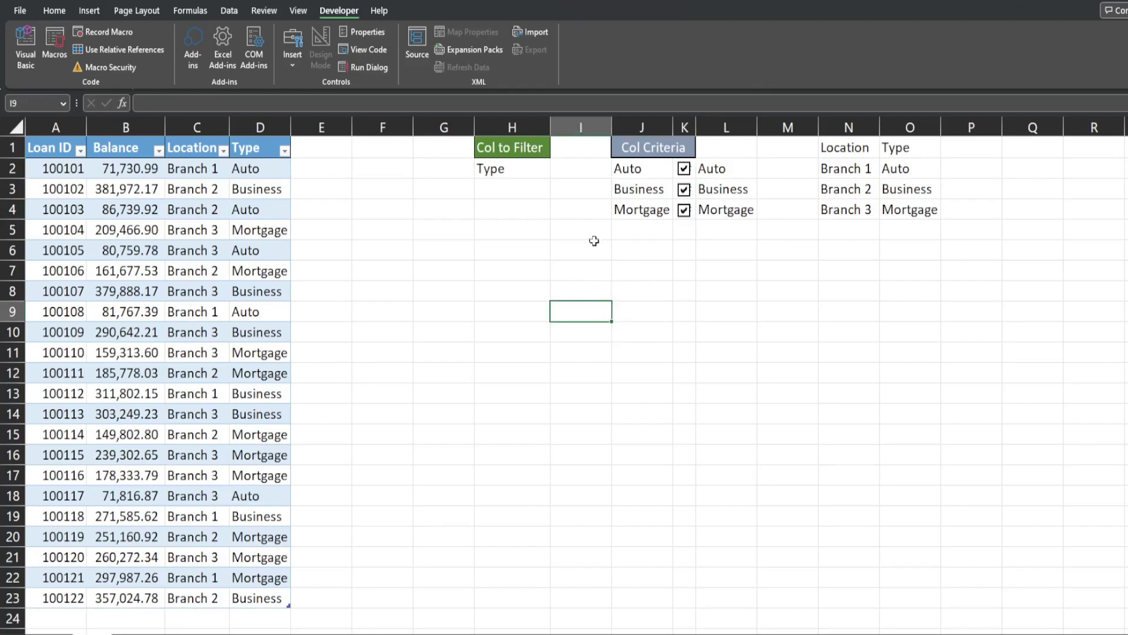
Change the font color of the helper cells L2:L4 to a light gray.
left_click_drag(741, 175, 729, 210)
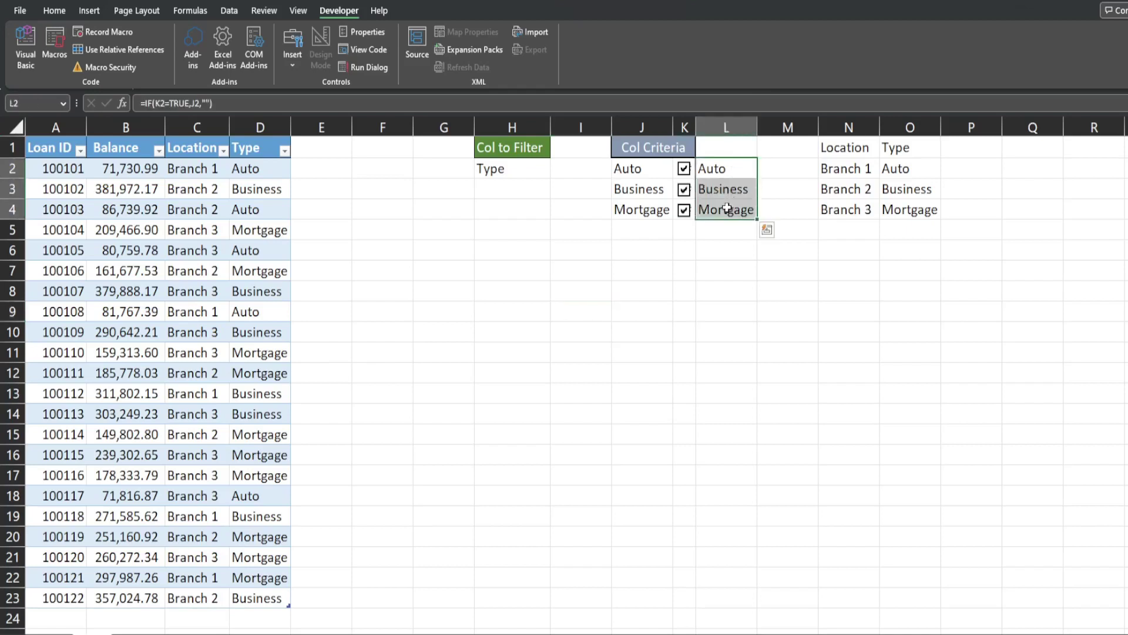
left_click(59, 11)
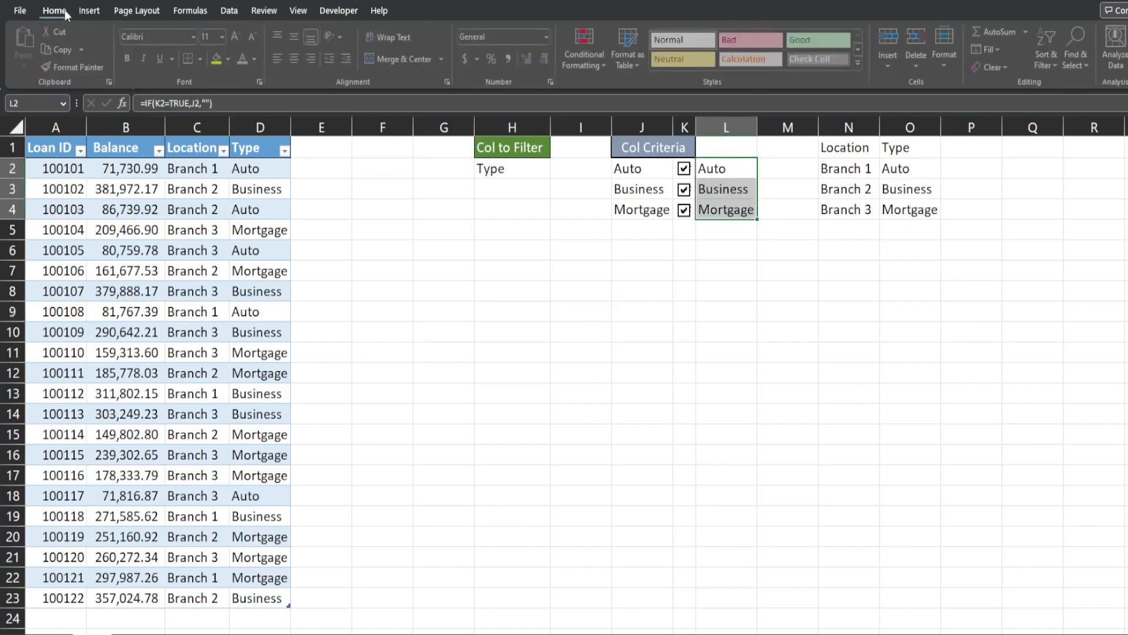
left_click(256, 59)
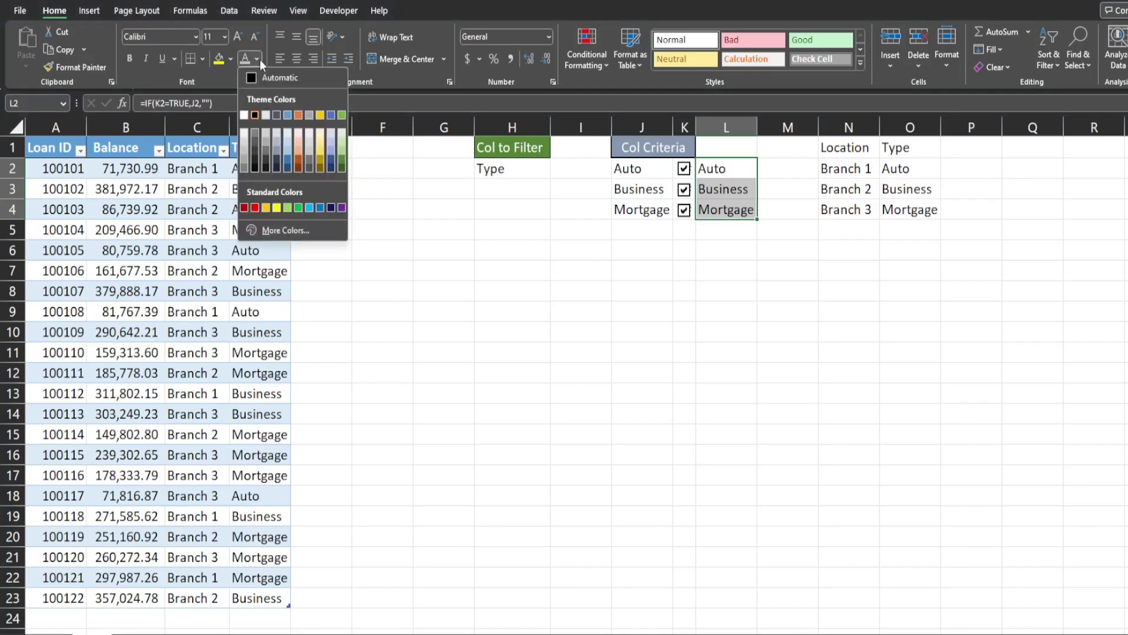
left_click(244, 156)
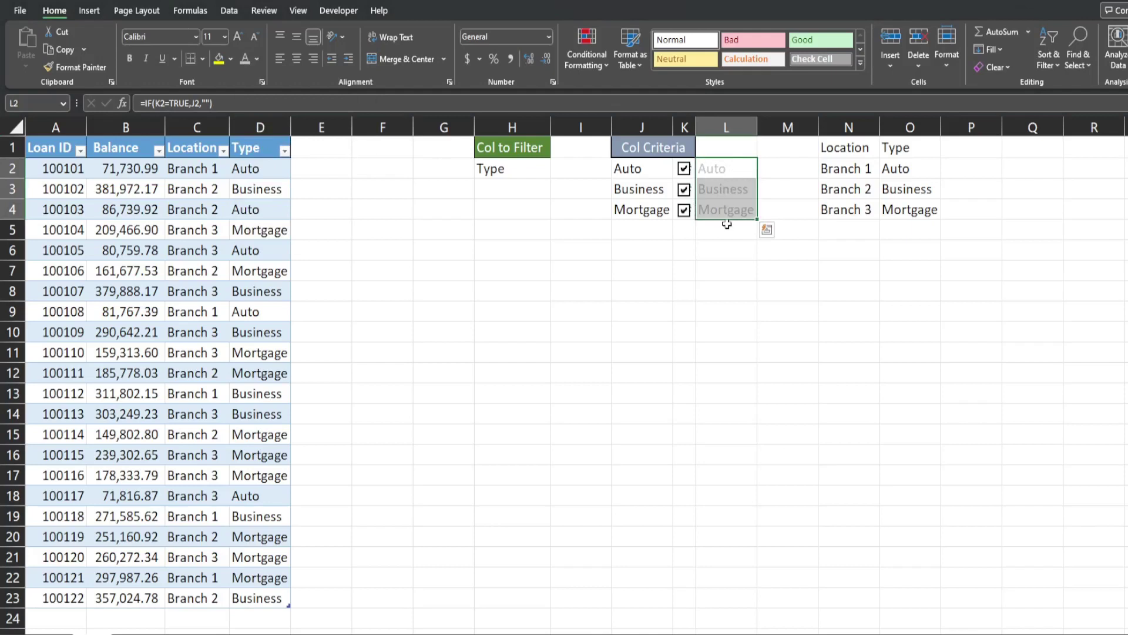
left_click(440, 273)
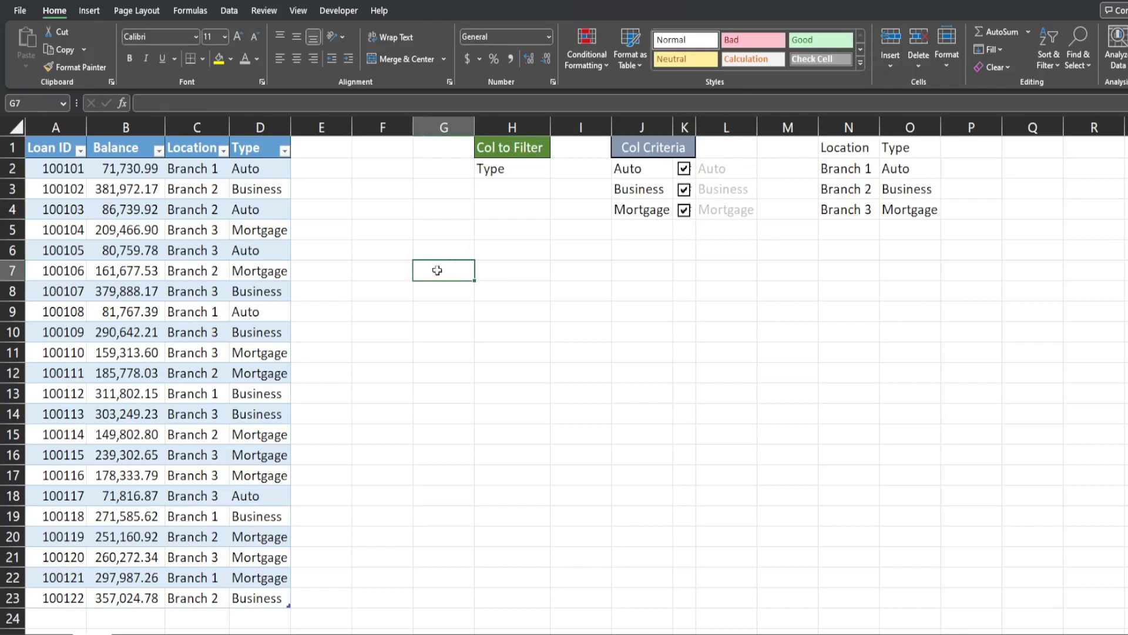
Copy the loan table's header row A1:D1 and paste it as values starting at G6.
left_click_drag(55, 147, 256, 147)
right_click(256, 147)
left_click(291, 194)
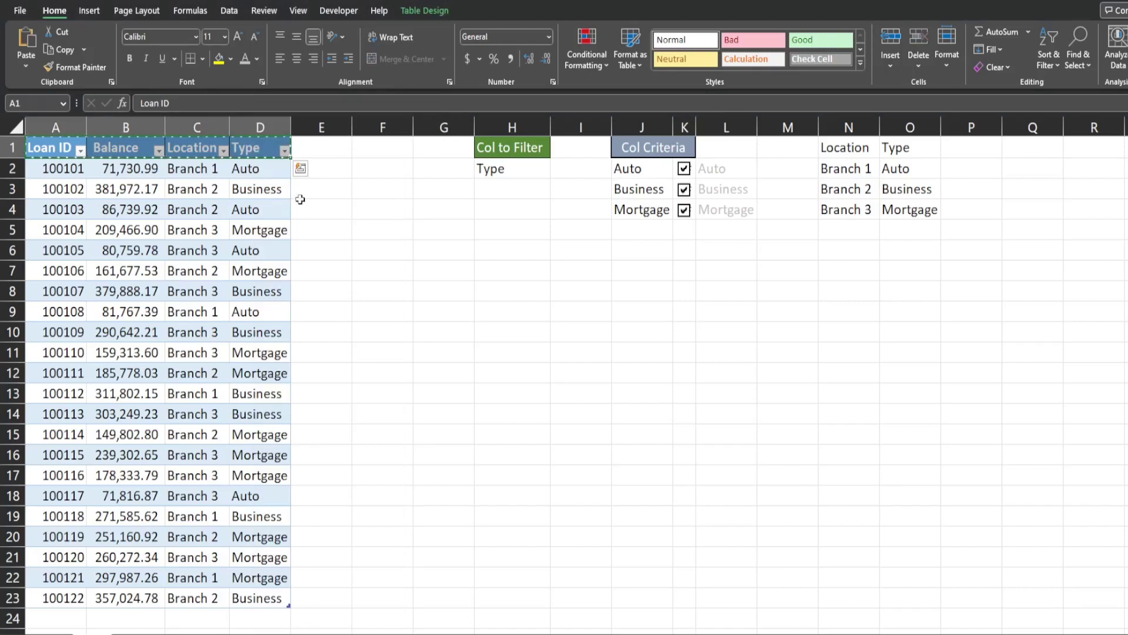
left_click(436, 269)
right_click(439, 249)
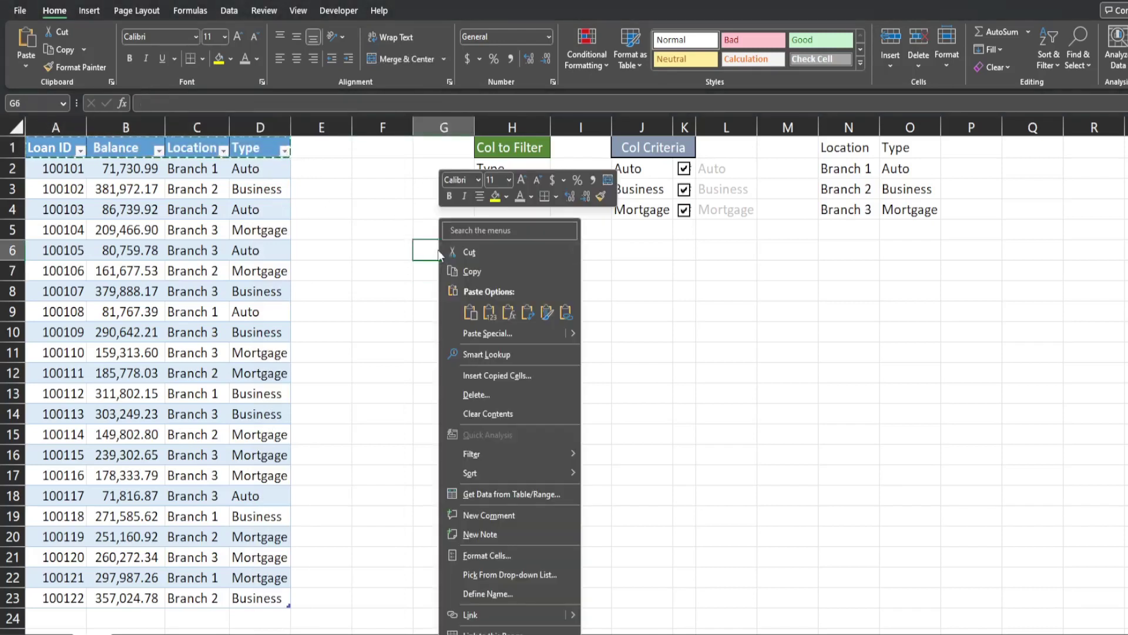
left_click(487, 313)
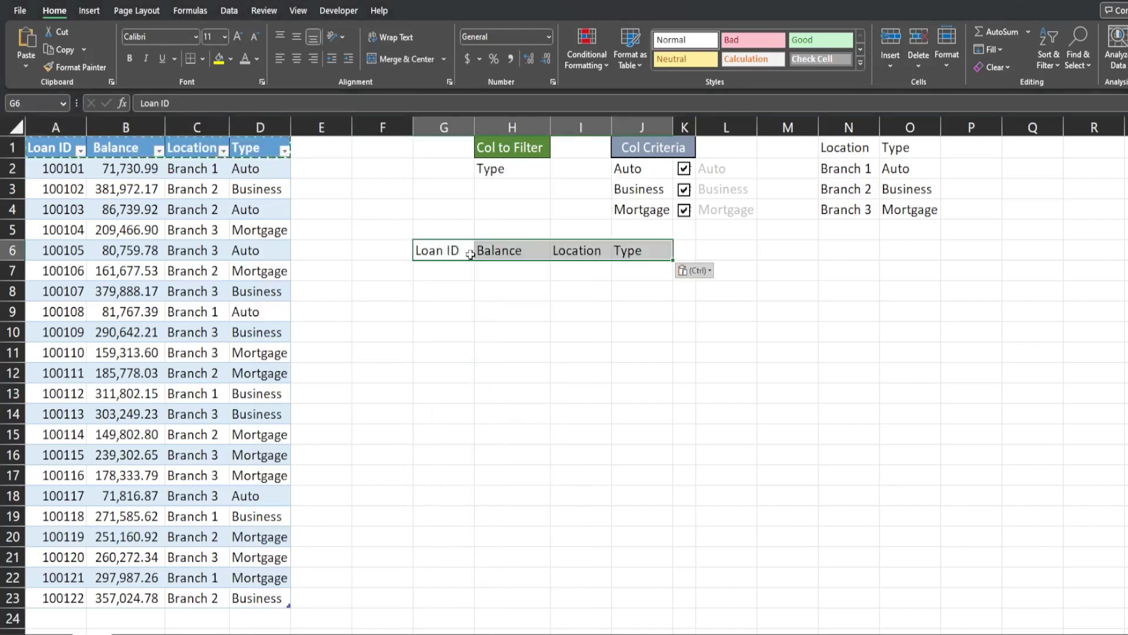
Apply all borders and a yellow fill to the pasted header cells G6:J6.
left_click(203, 59)
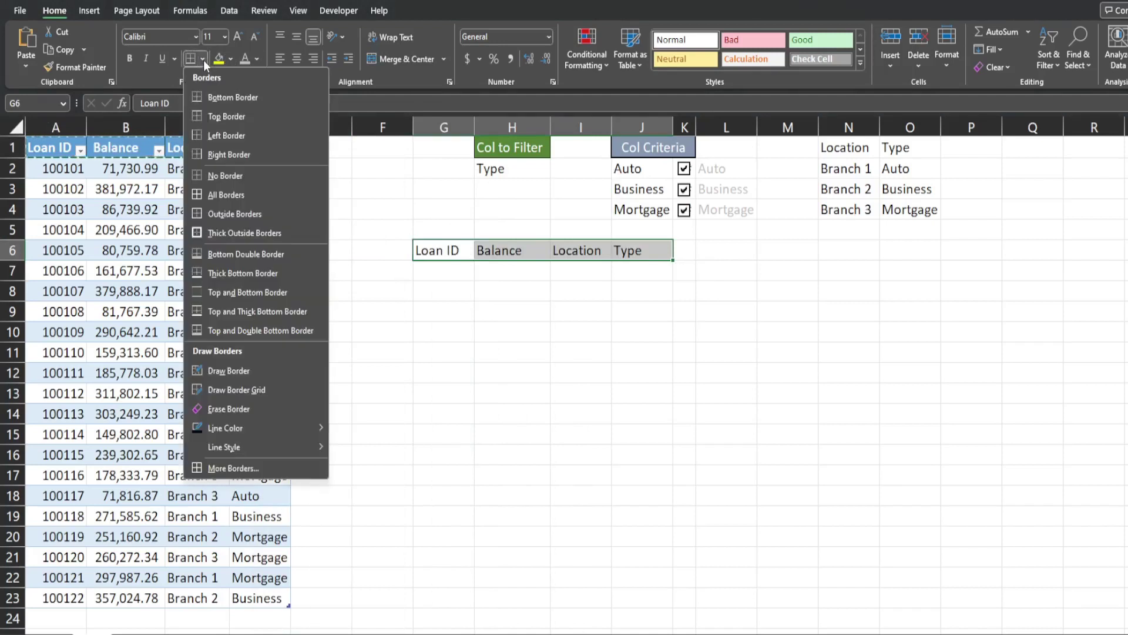
left_click(210, 197)
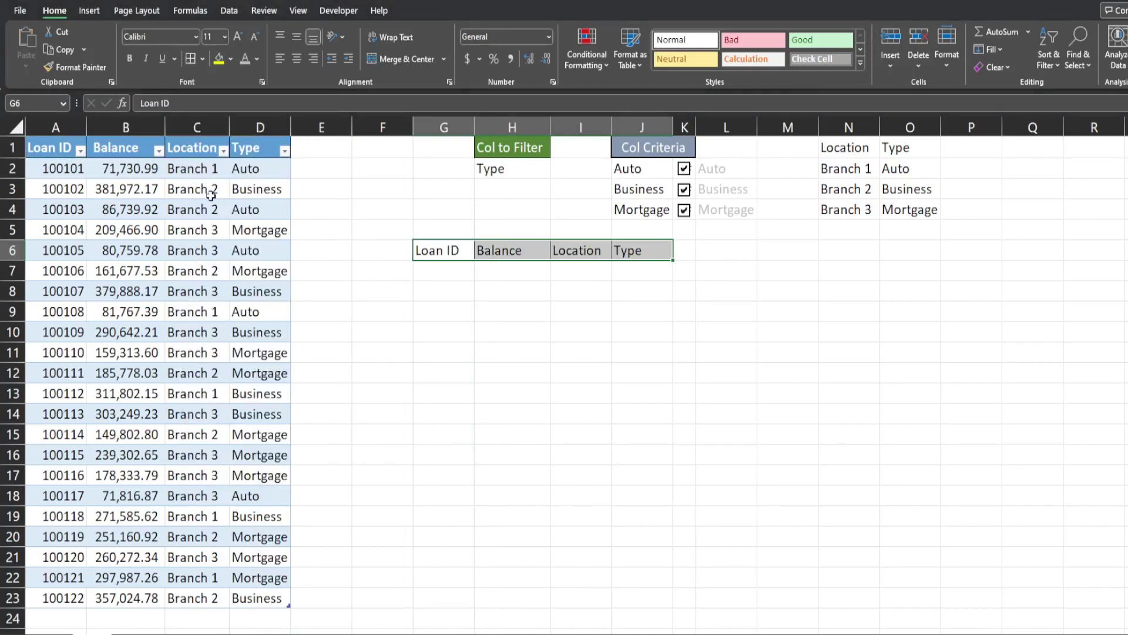
left_click(220, 60)
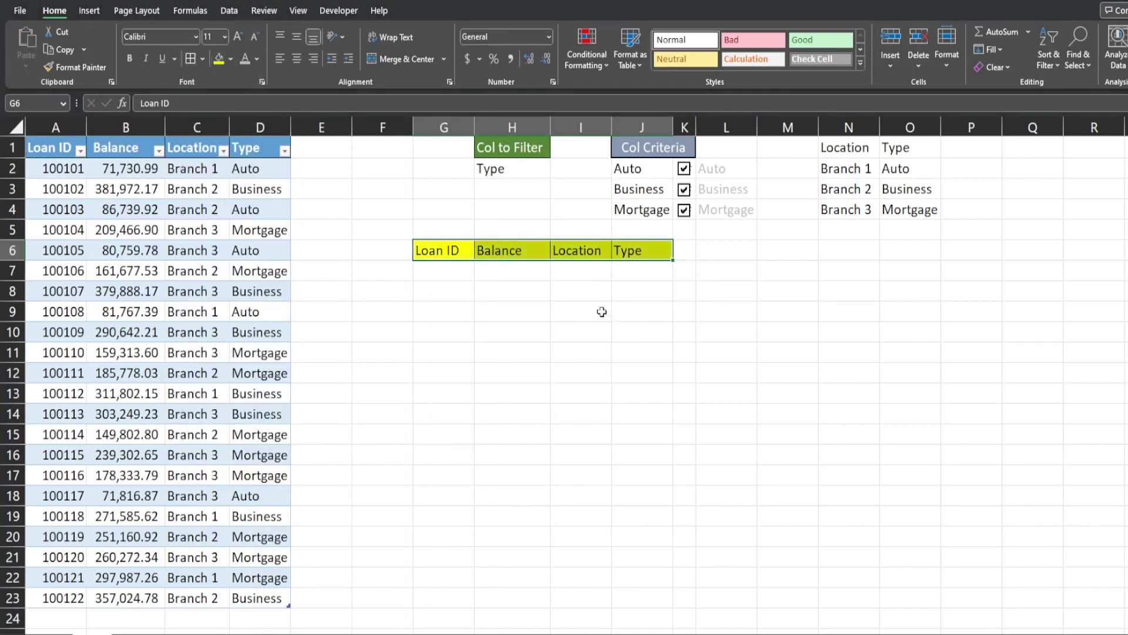
left_click(442, 279)
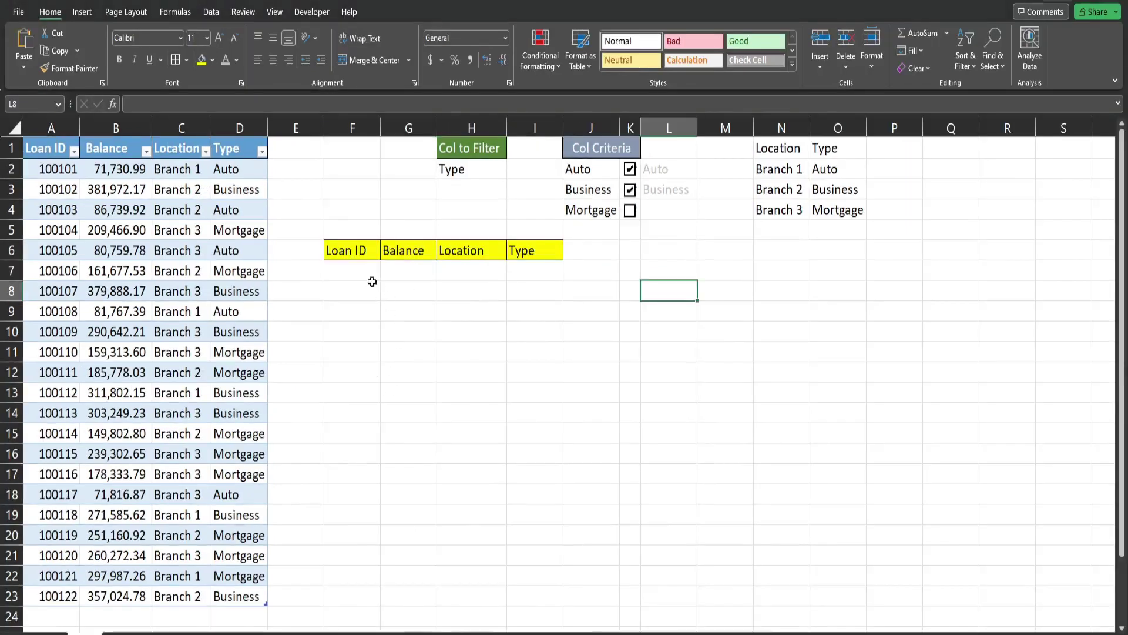
Begin a FILTER formula in F7, below the Loan ID header, with Table1 as the array.
left_click(368, 272)
type("=FILTER(")
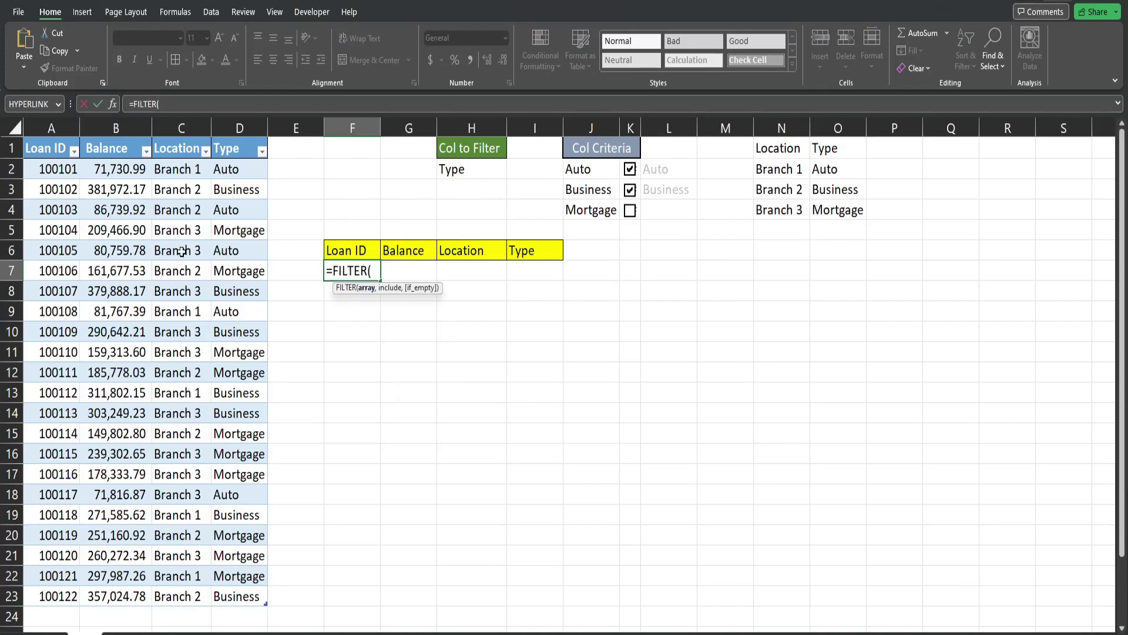
type("Ta")
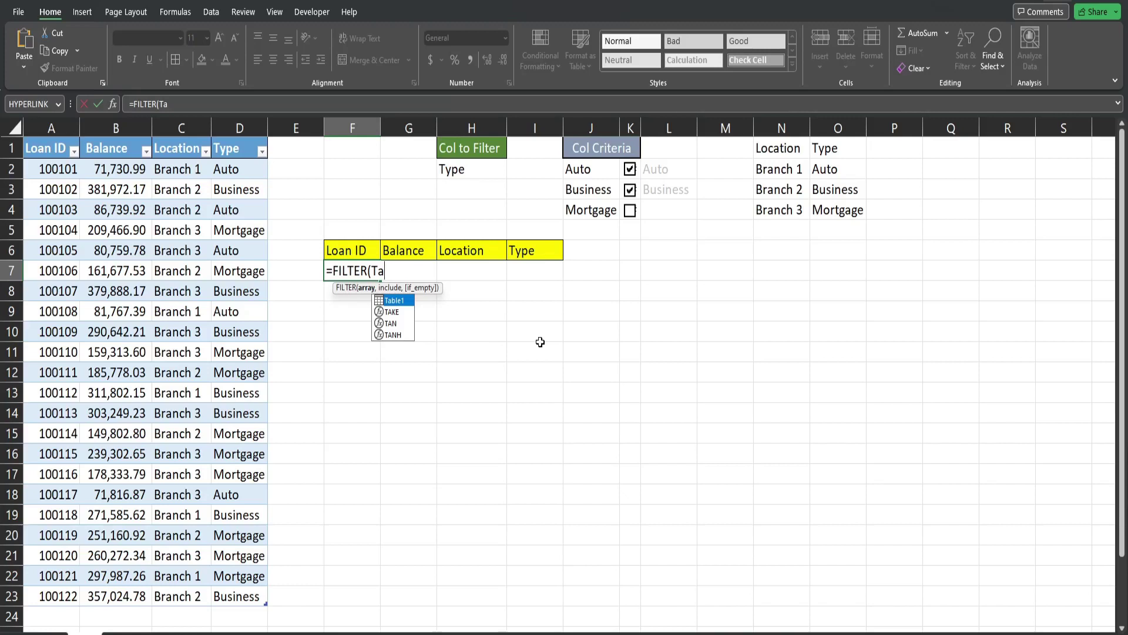
key("Tab")
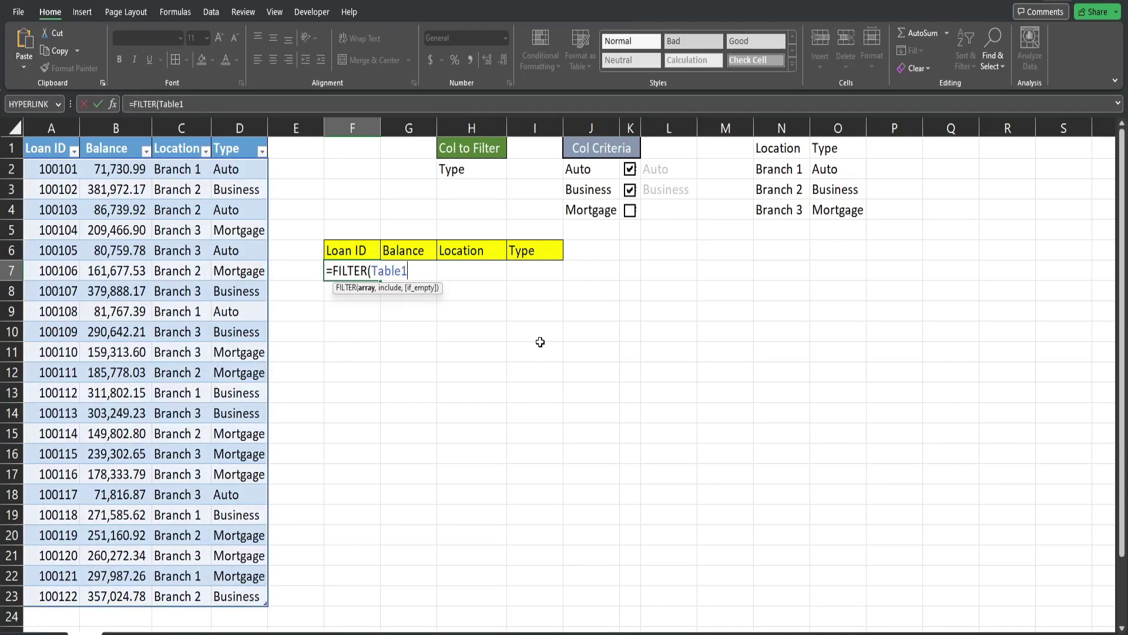
type(",")
Complete the FILTER formula in F7 with the include condition Table1[Type]=L2.
type("Ta")
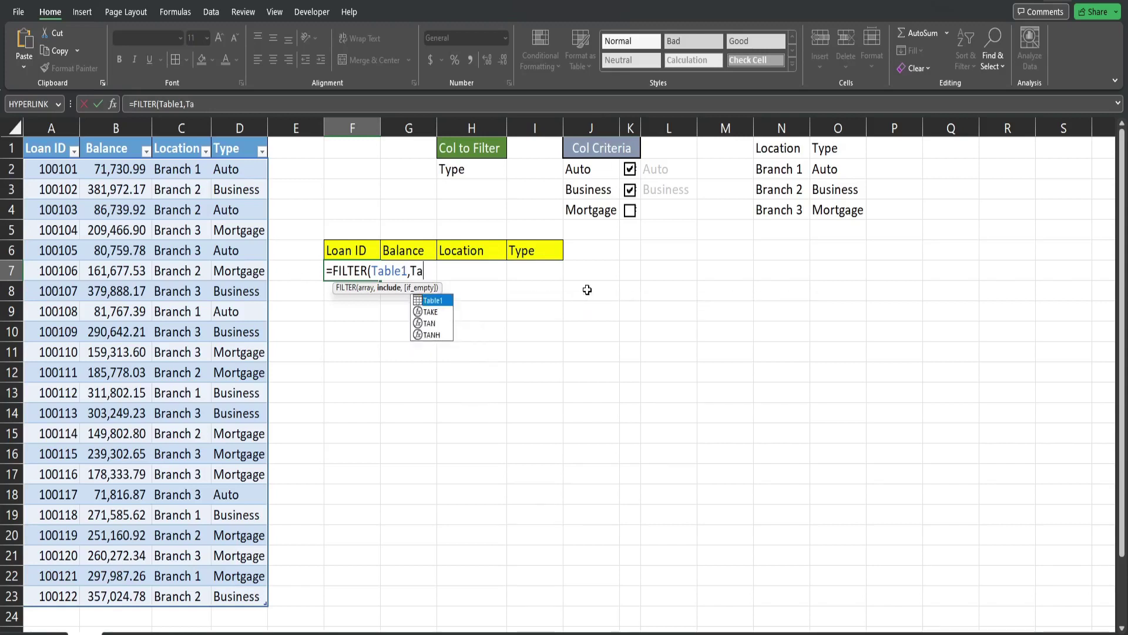
key("Tab")
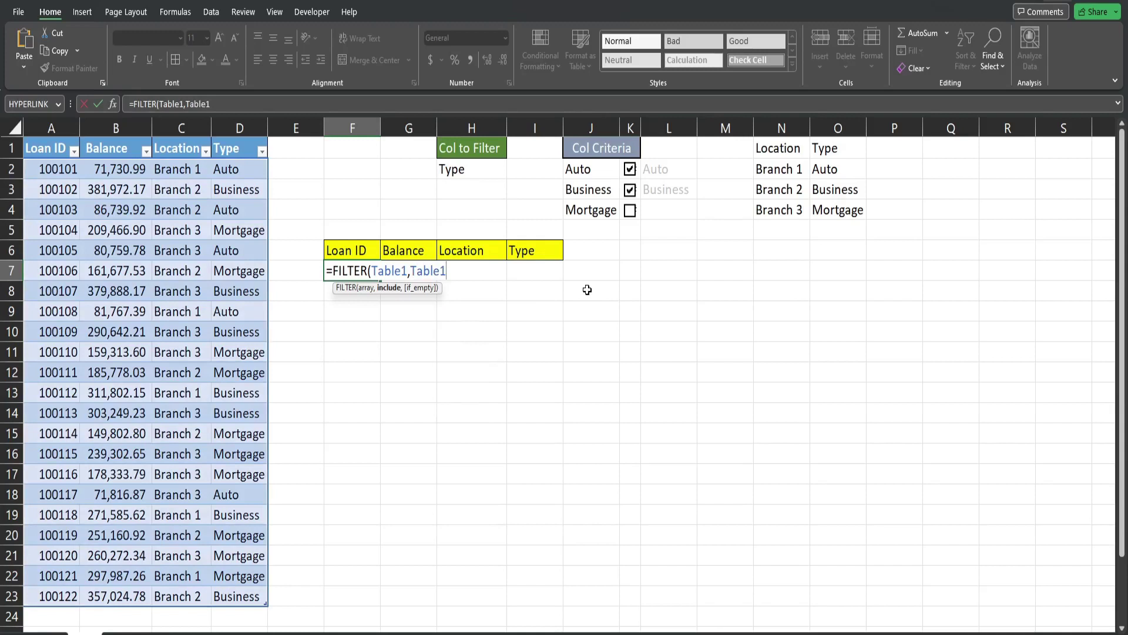
type("[")
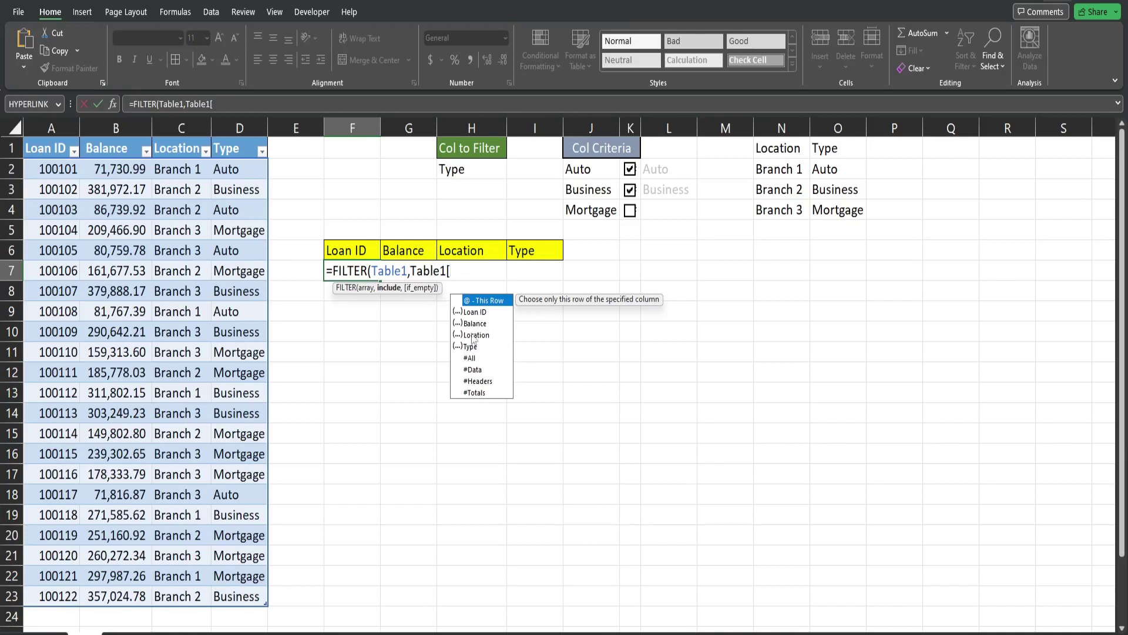
left_click(472, 348)
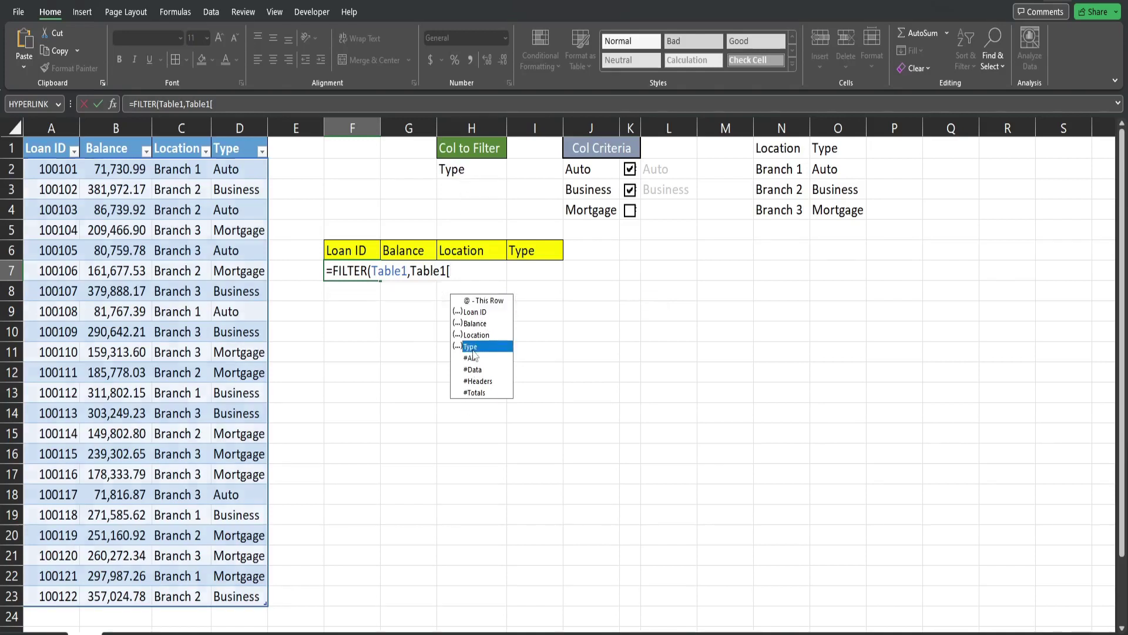
double_click(472, 347)
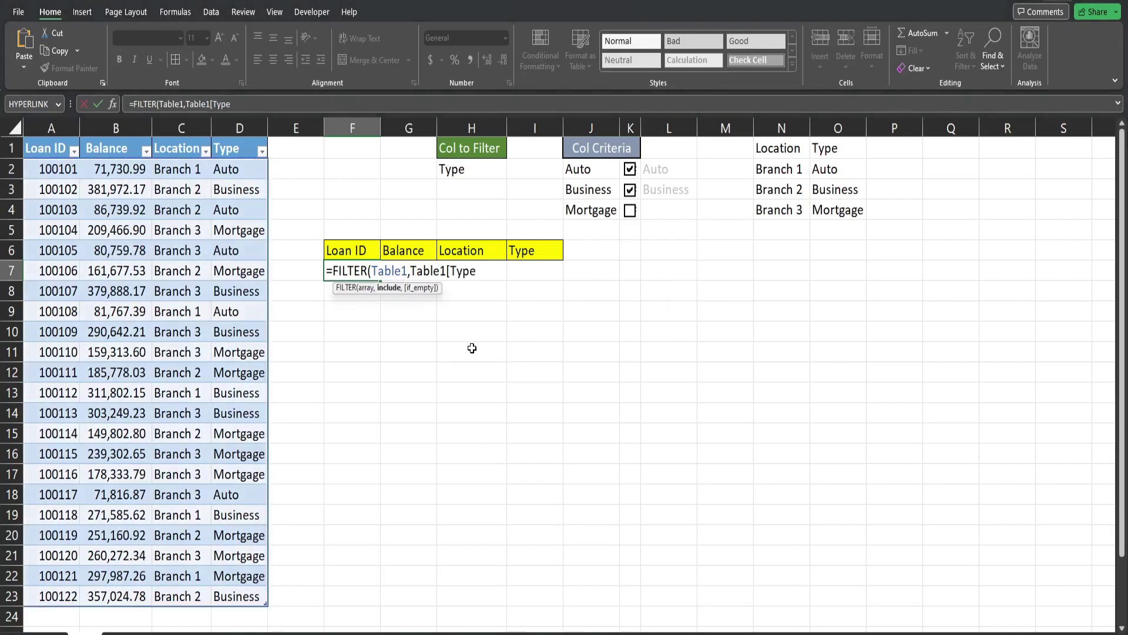
type("]")
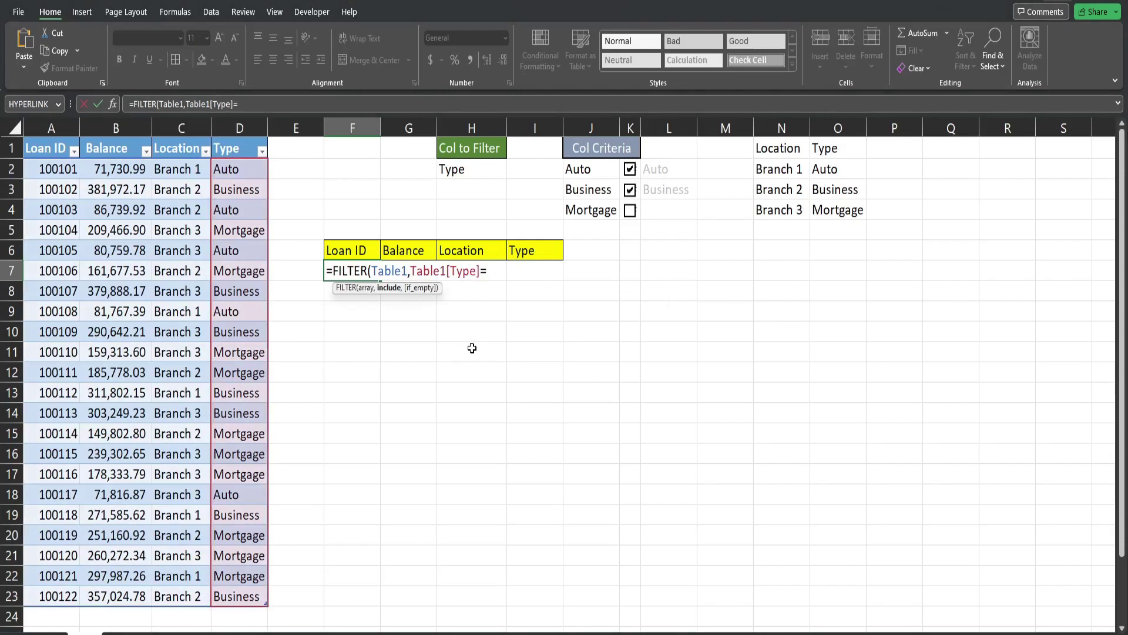
type("=")
left_click(667, 172)
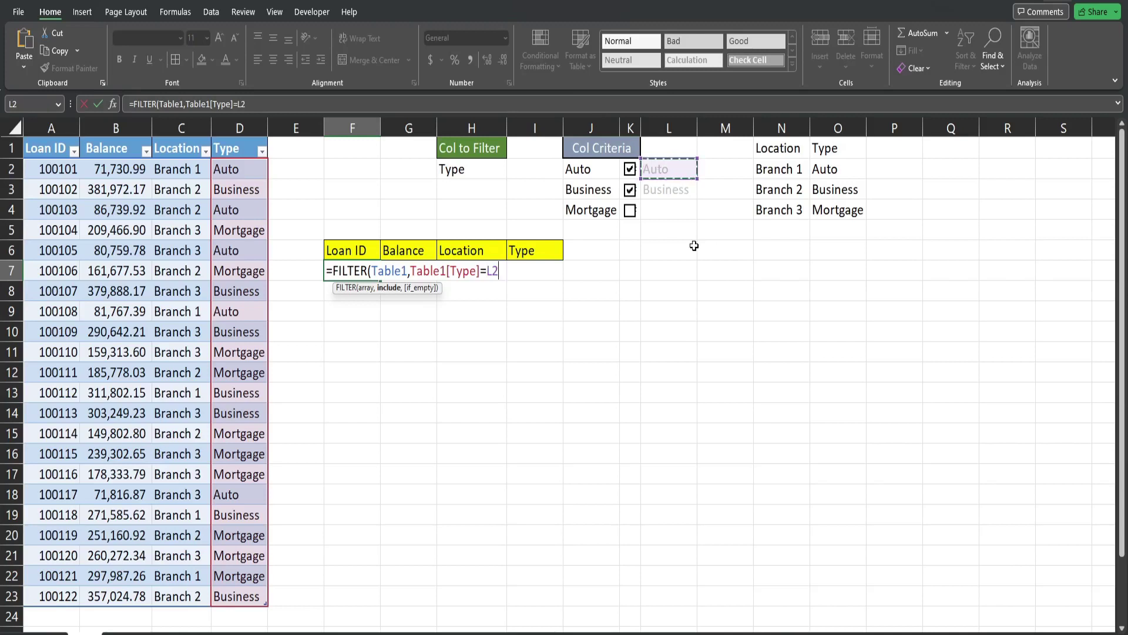
type(")")
key("Return")
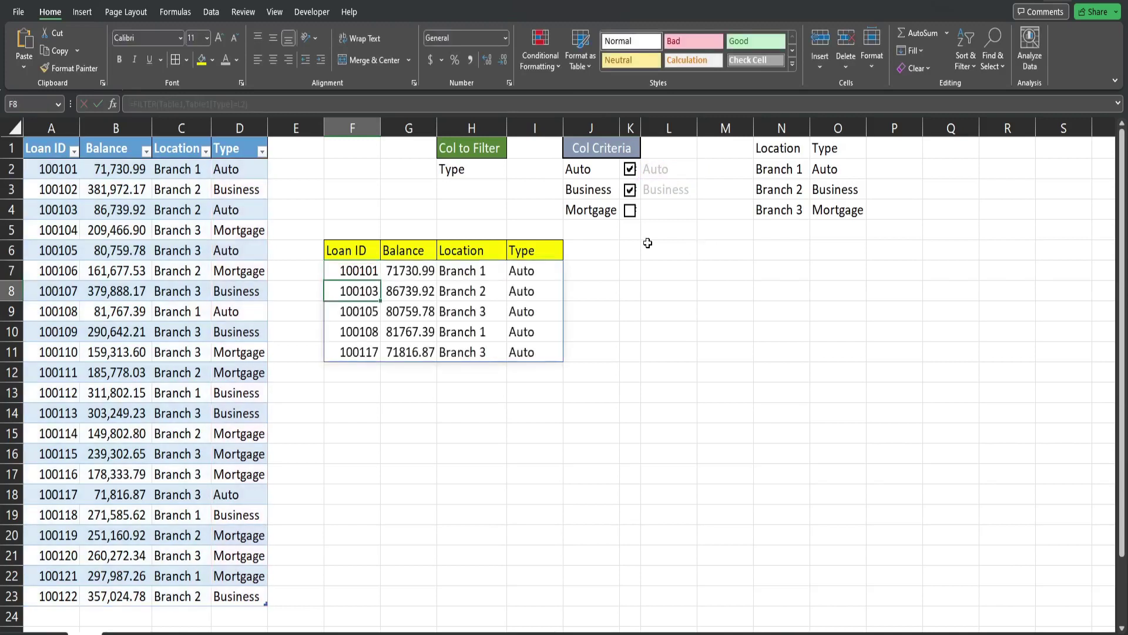
Test the F7 filter by toggling the Auto checkbox, switching the column choice in H2 to Location, and inspecting helper cell L2.
left_click(373, 272)
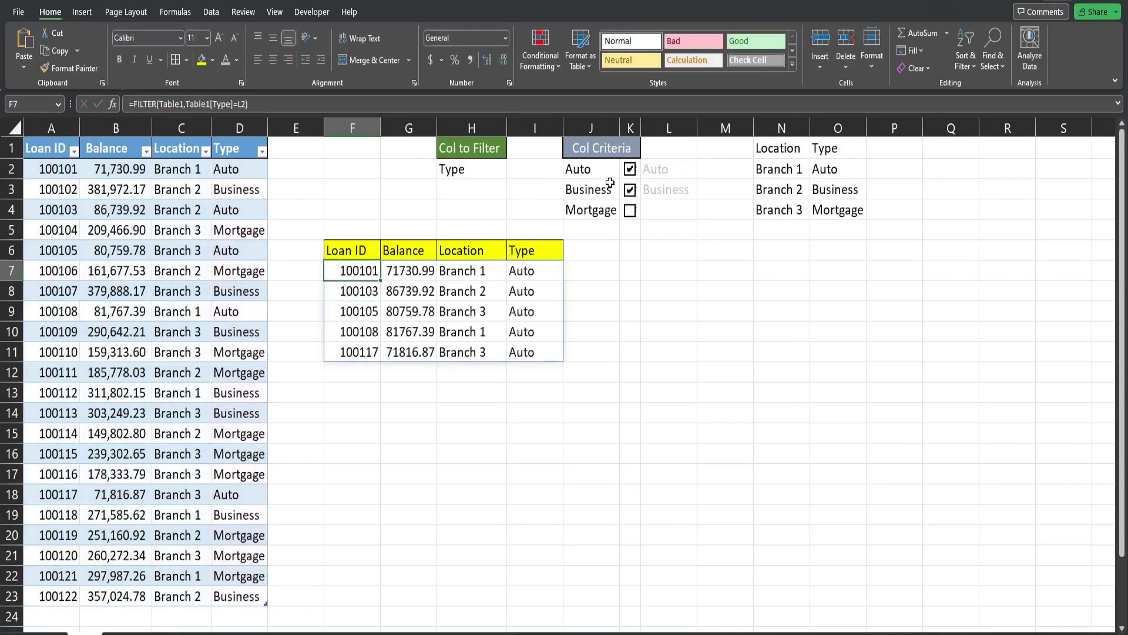
left_click(633, 177)
left_click(633, 177)
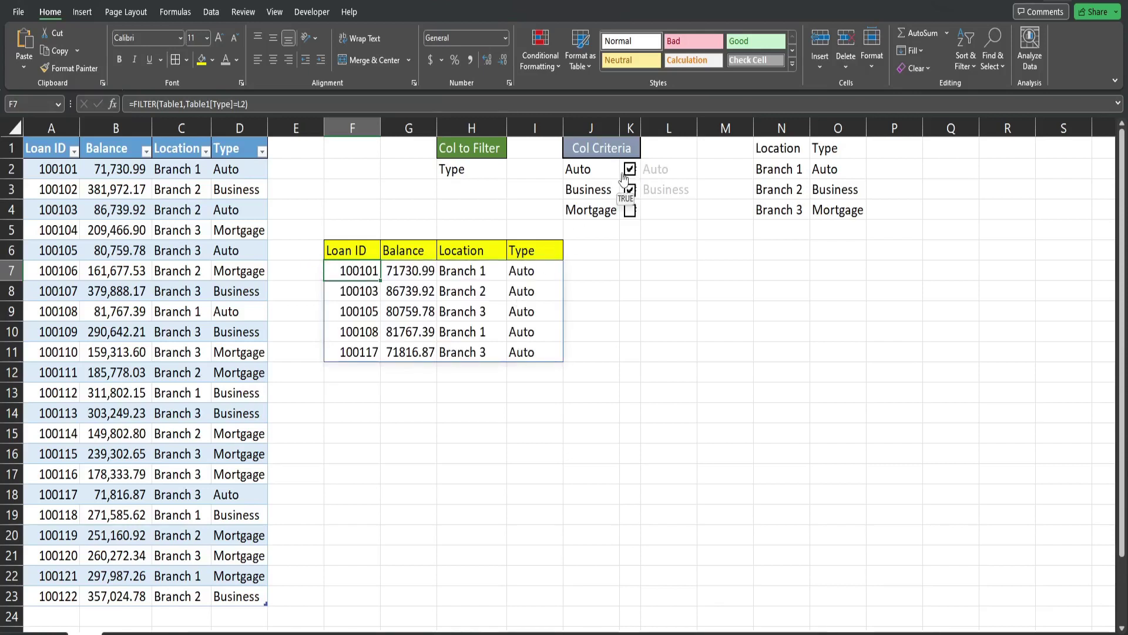
left_click(484, 172)
left_click(512, 172)
left_click(468, 194)
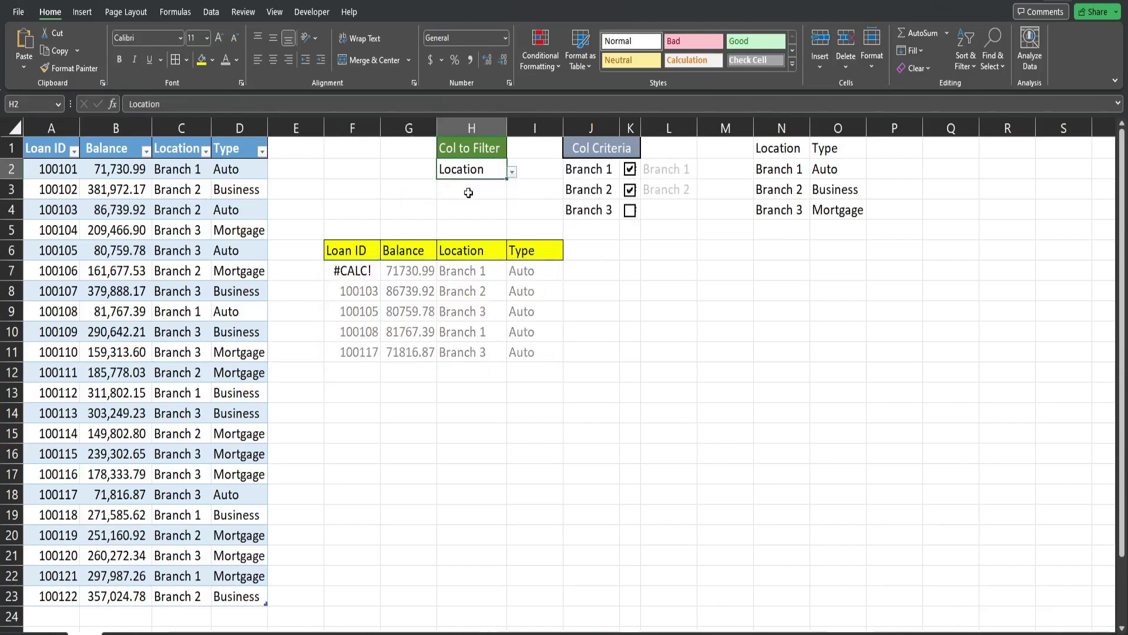
left_click(652, 169)
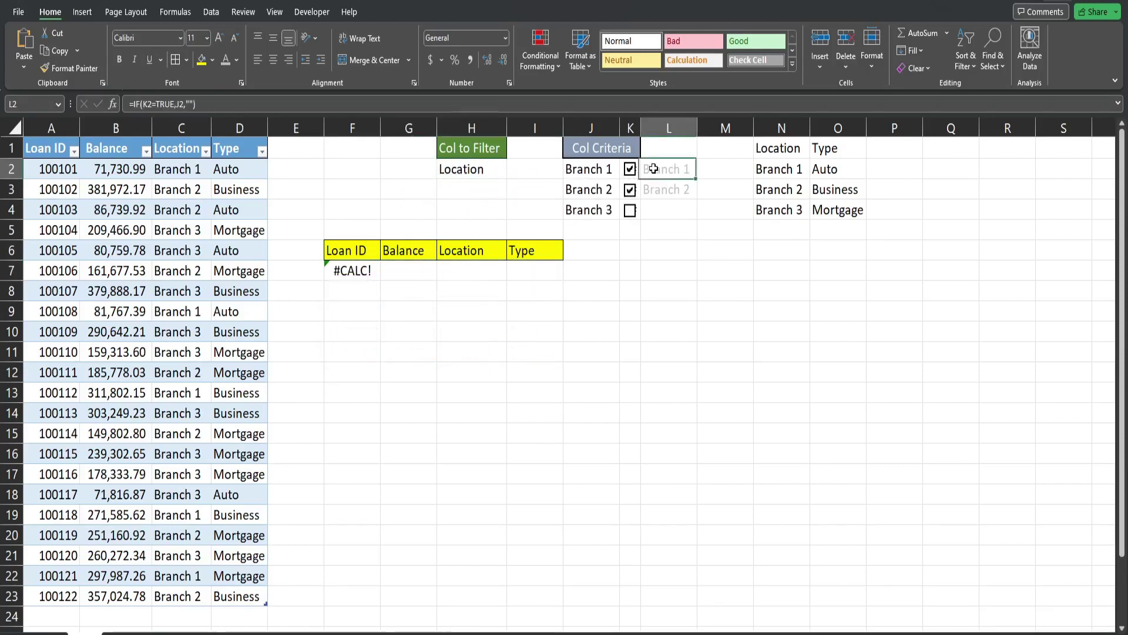
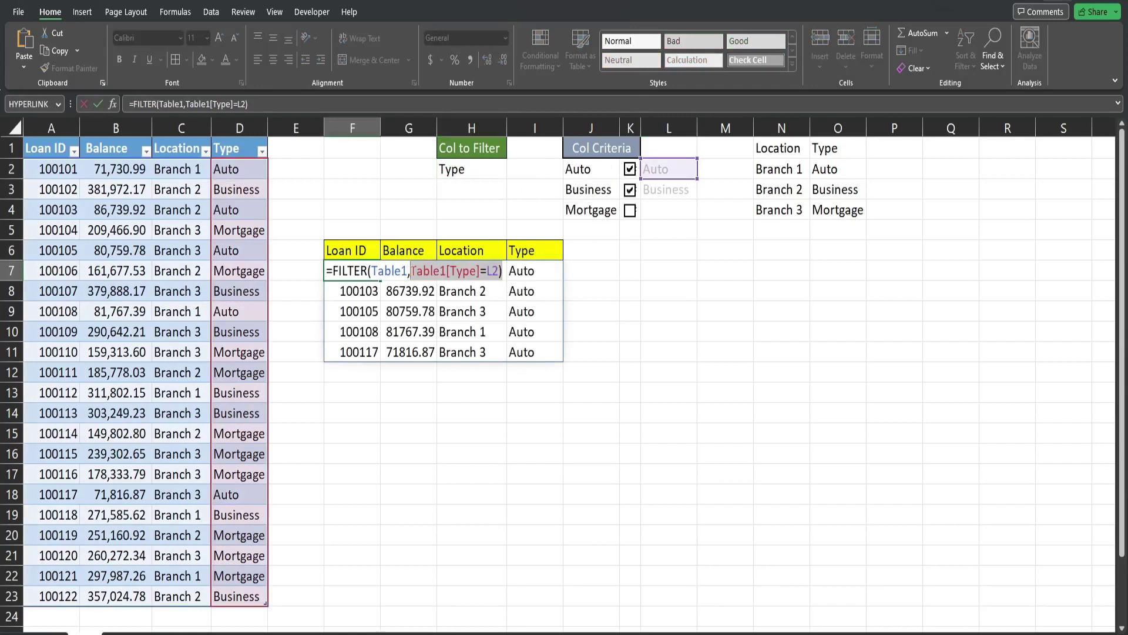
Replace the include condition of the F7 FILTER formula with INDIRECT("Table1["&H2&"]")=L2.
type("Indi")
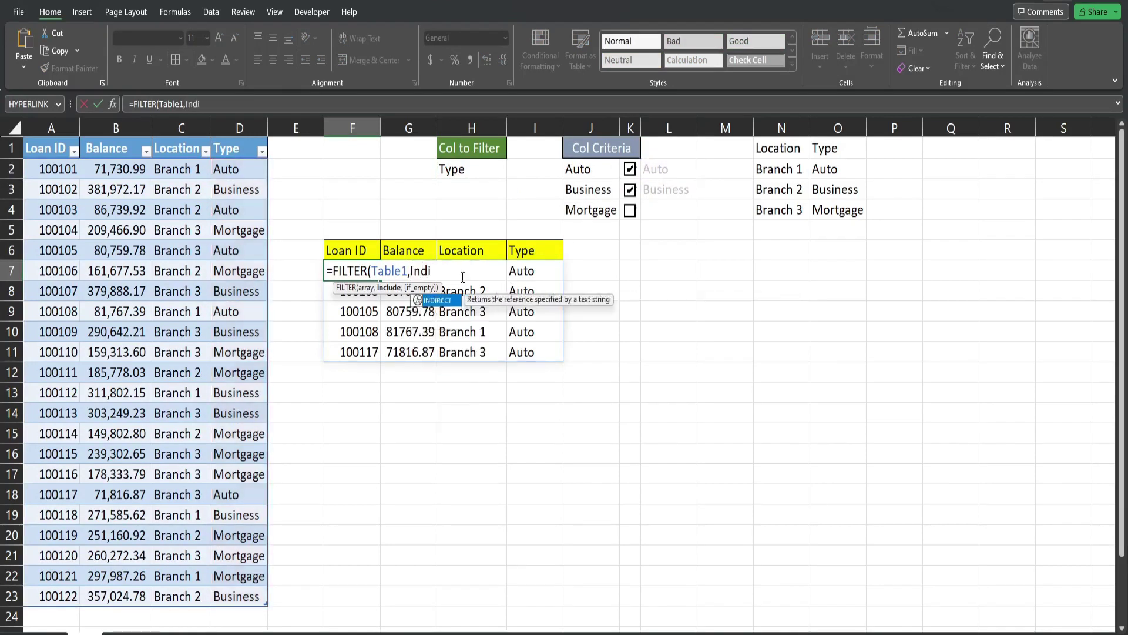
key("Tab")
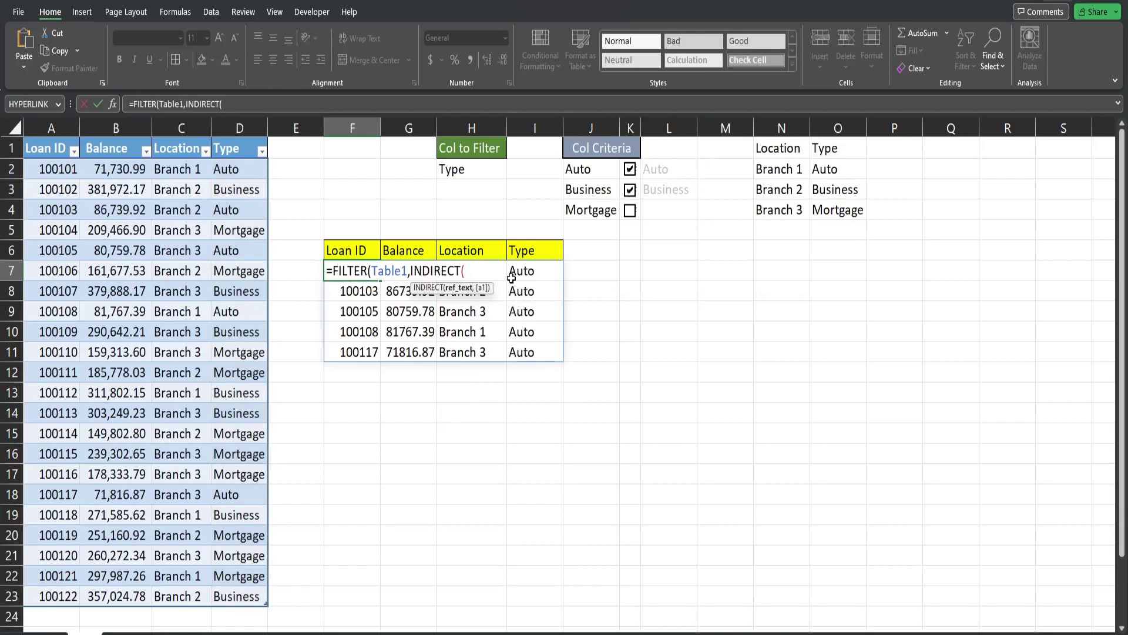
type("\"")
type("Table1[")
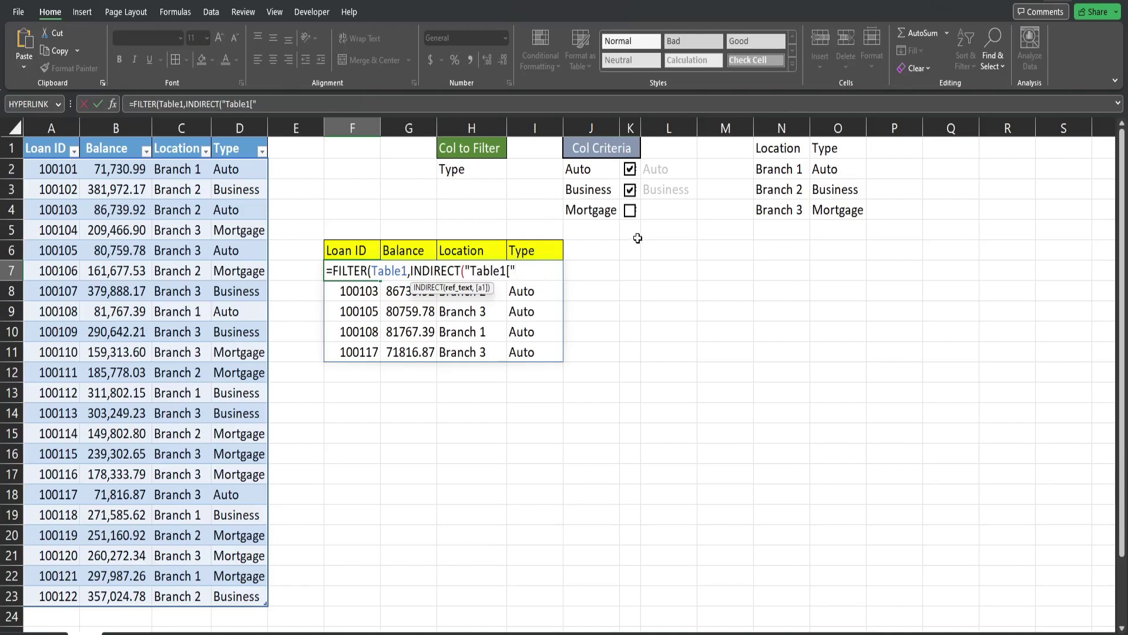
type("&")
left_click(466, 175)
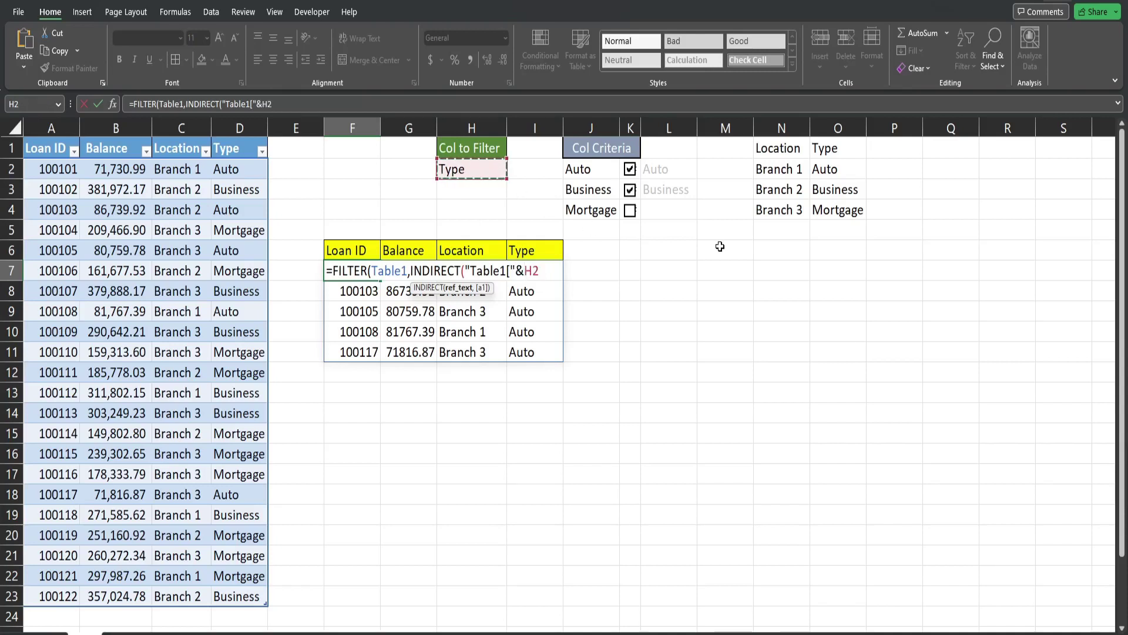
type("&")
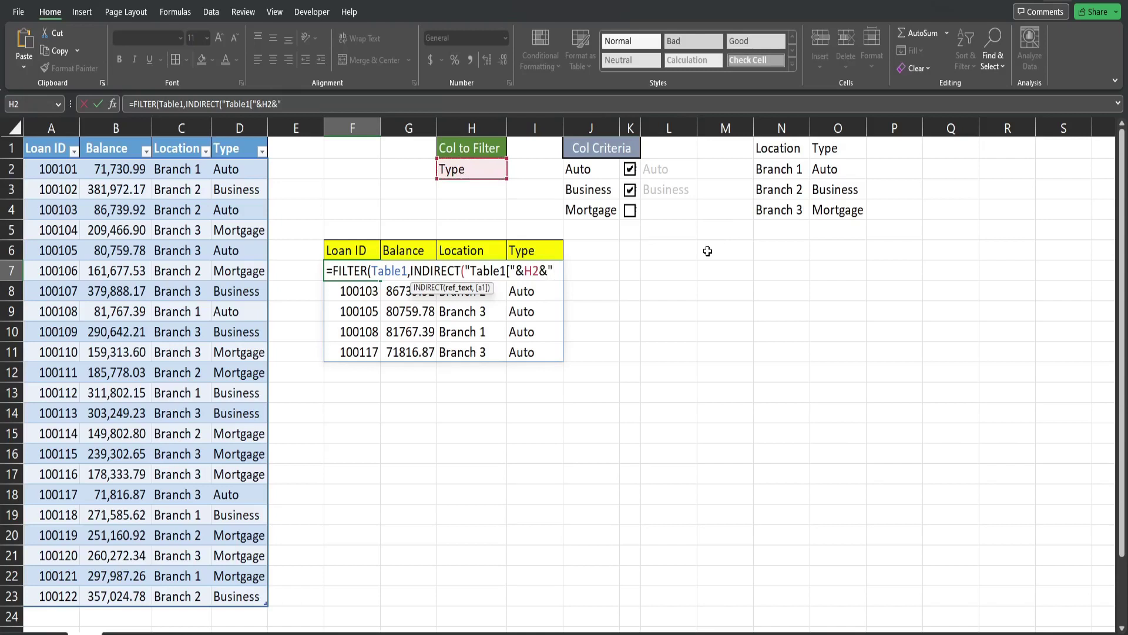
type("\"]\")")
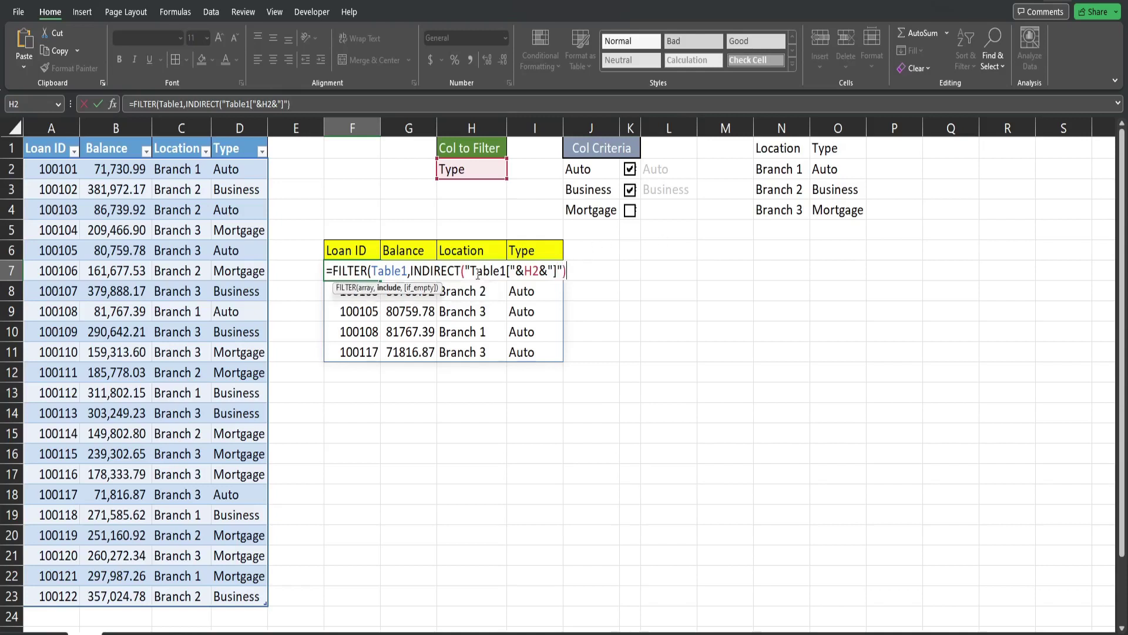
type("=")
left_click(666, 173)
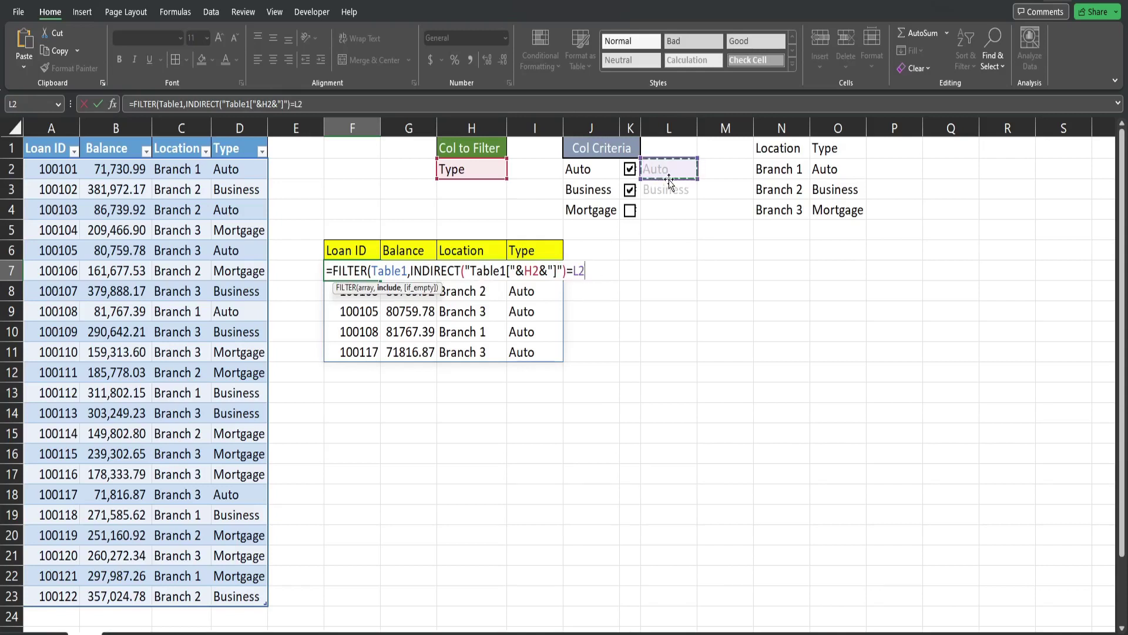
key("Return")
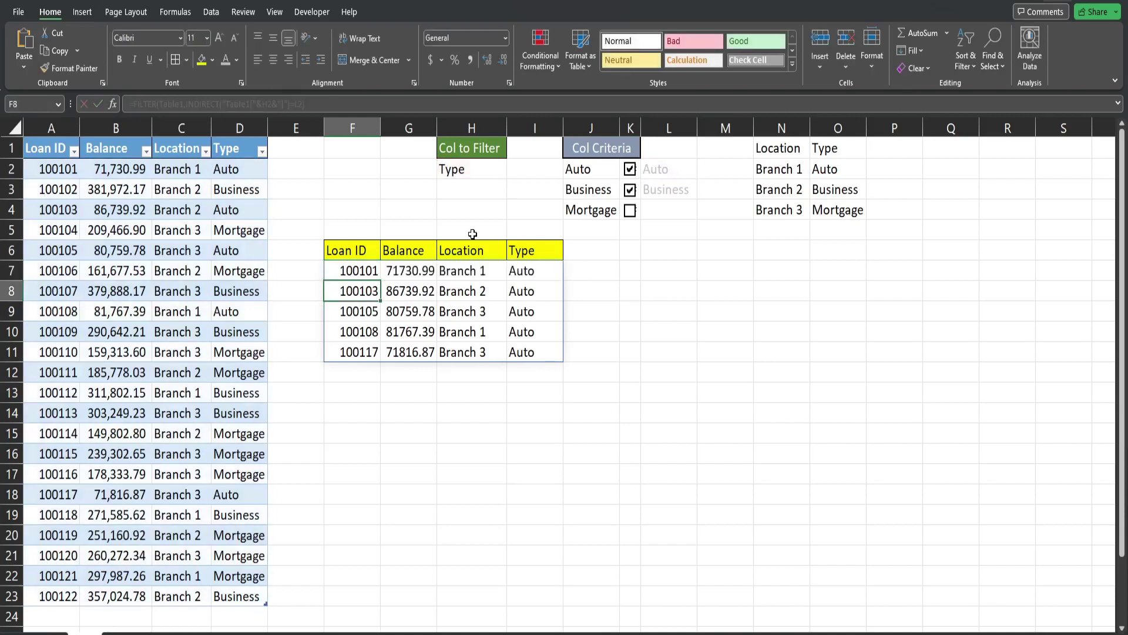
Test the F7 formula by toggling the Auto checkbox and switching the column choice in H2 to Location and back to Type.
left_click(374, 269)
left_click(630, 170)
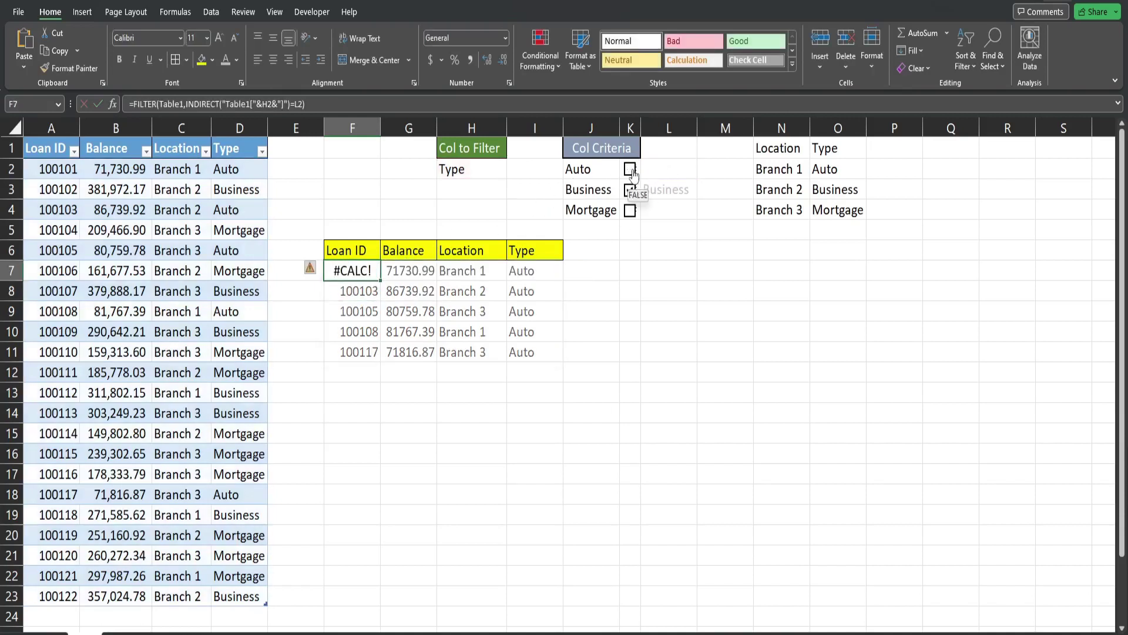
left_click(631, 171)
left_click(470, 169)
left_click(511, 171)
left_click(470, 187)
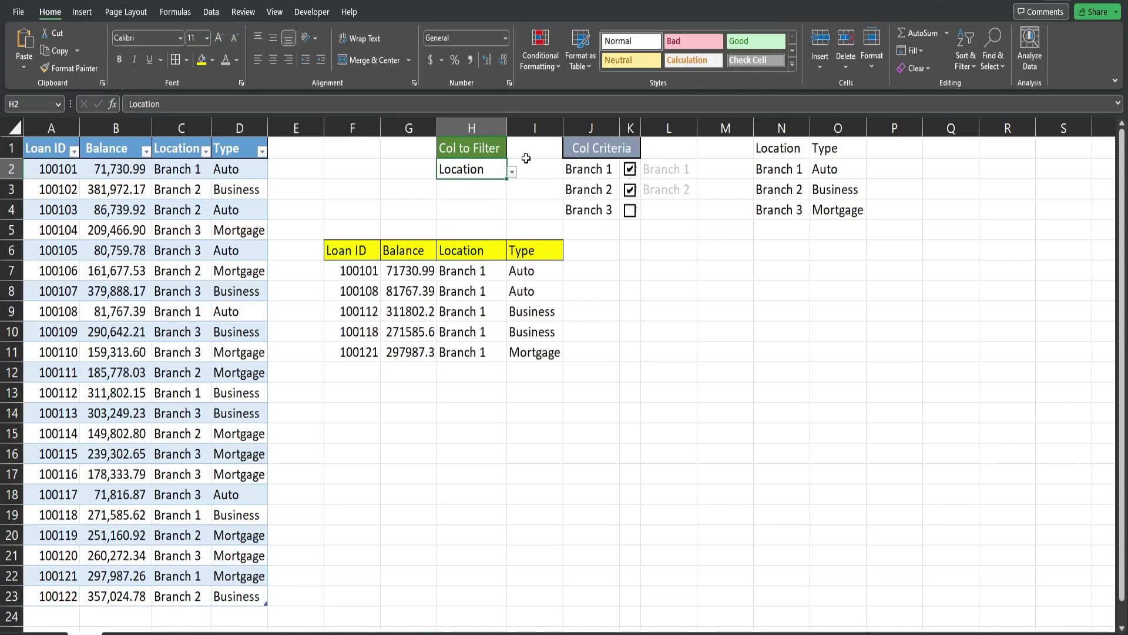
left_click(511, 172)
left_click(447, 200)
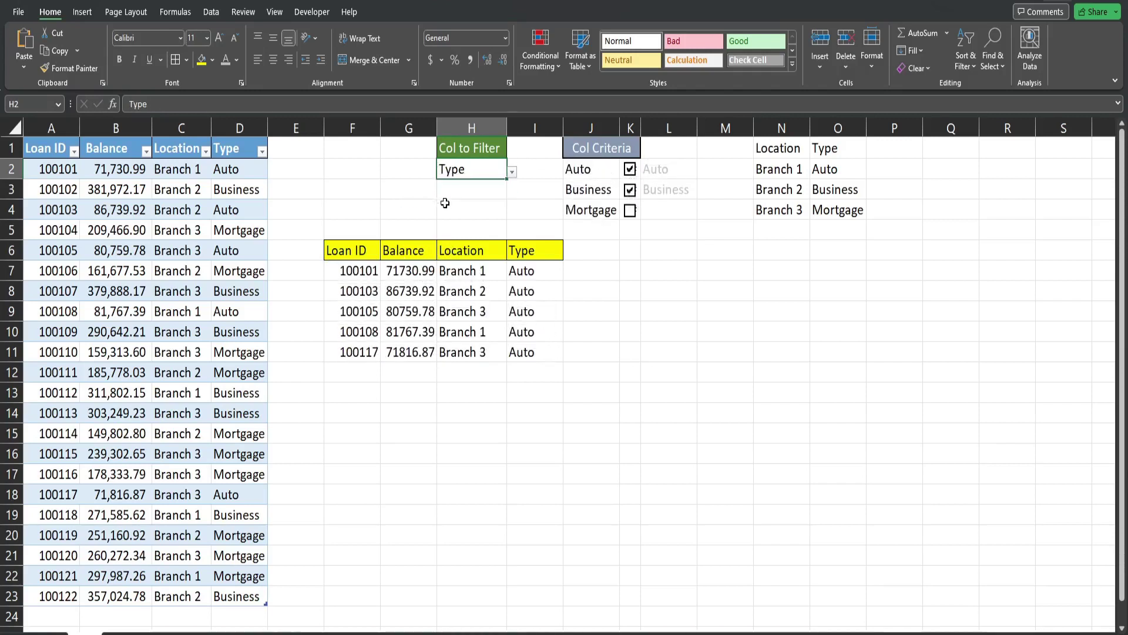
Reopen the FILTER formula in F7 and enclose its INDIRECT condition for L2 in parentheses.
left_click_drag(657, 192, 656, 216)
left_click(361, 272)
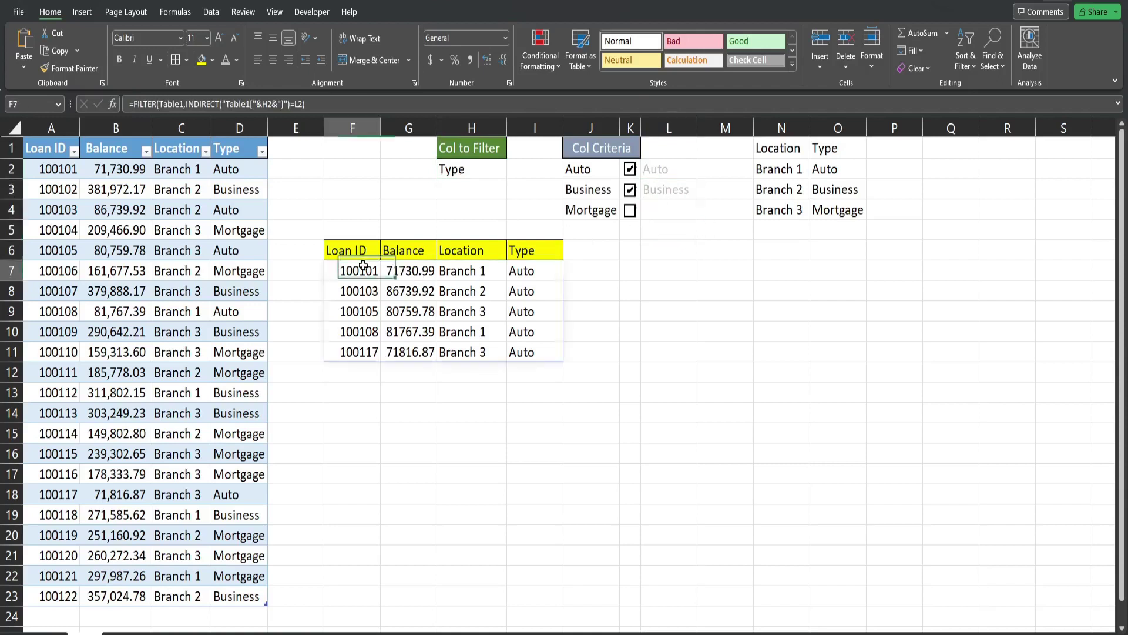
key("F2")
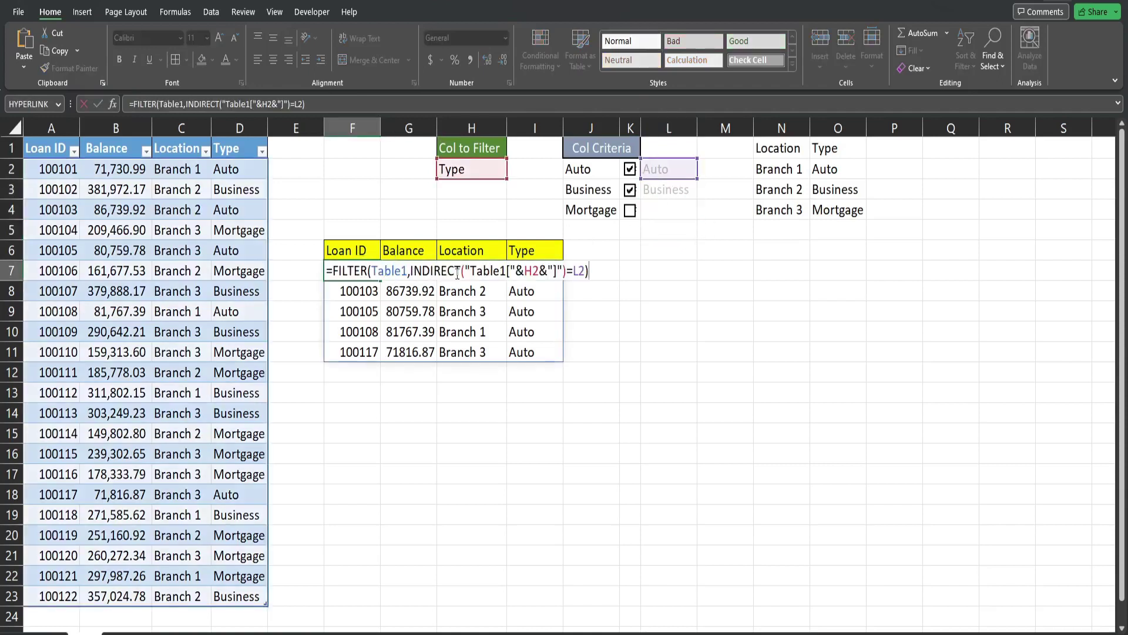
left_click(411, 271)
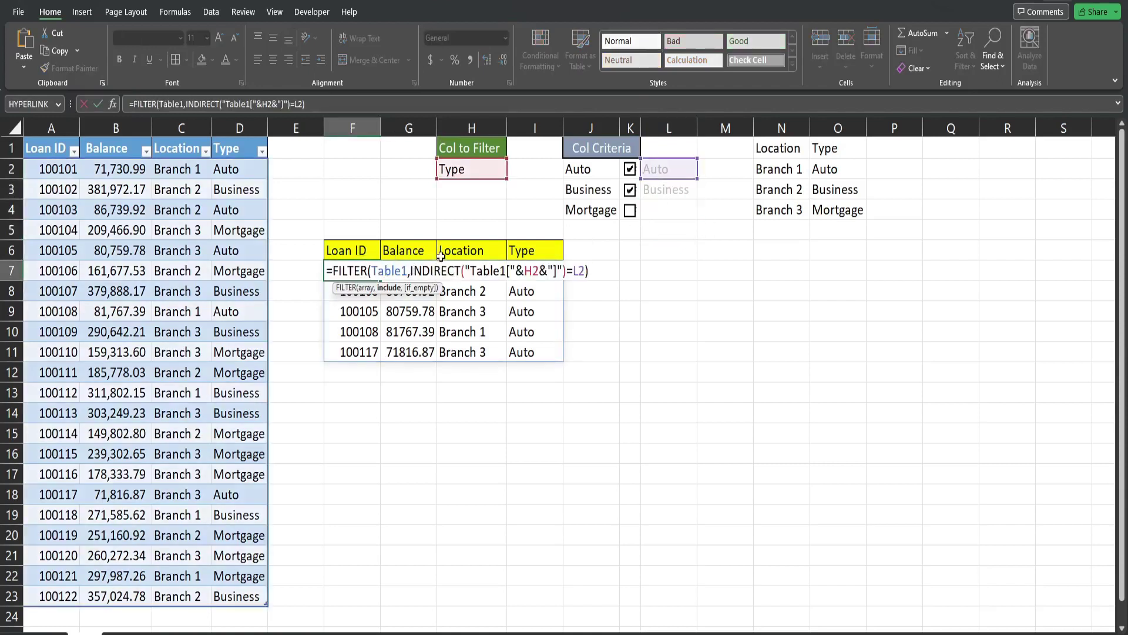
type("(")
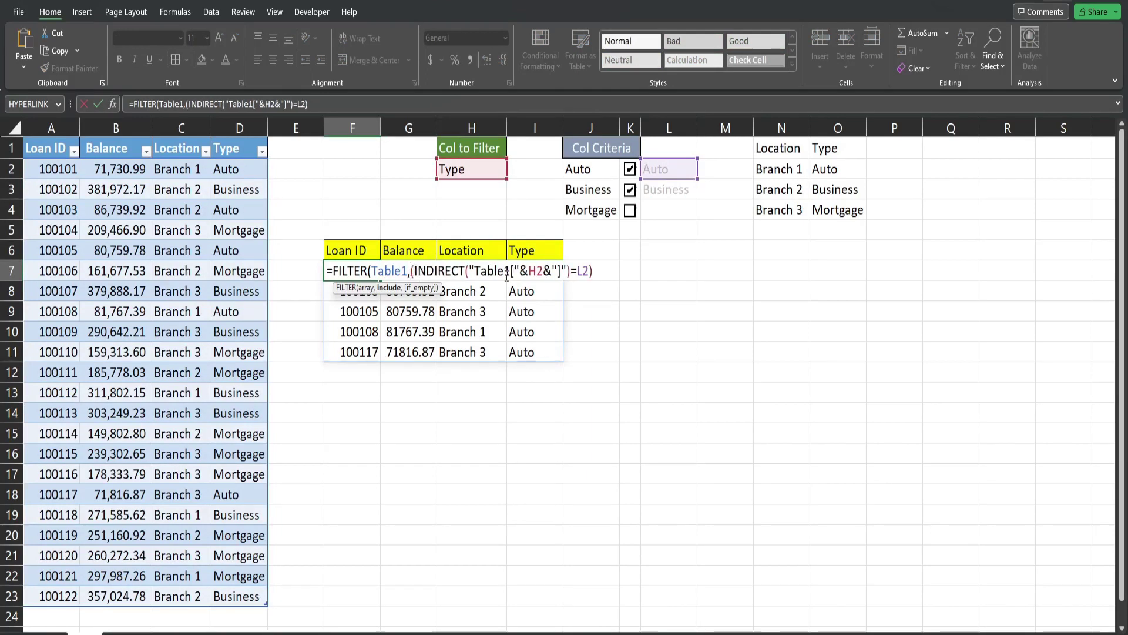
Copy the parenthesized INDIRECT condition, append it with a plus sign, and point the copy at L3.
left_click_drag(597, 271, 411, 271)
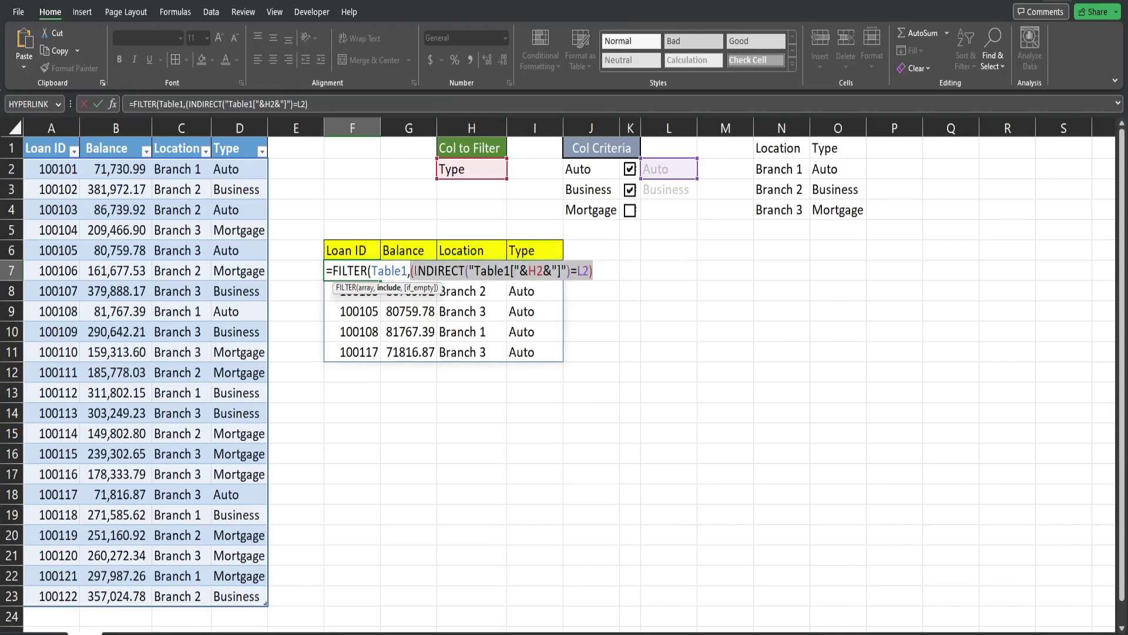
left_click(602, 272)
type("+")
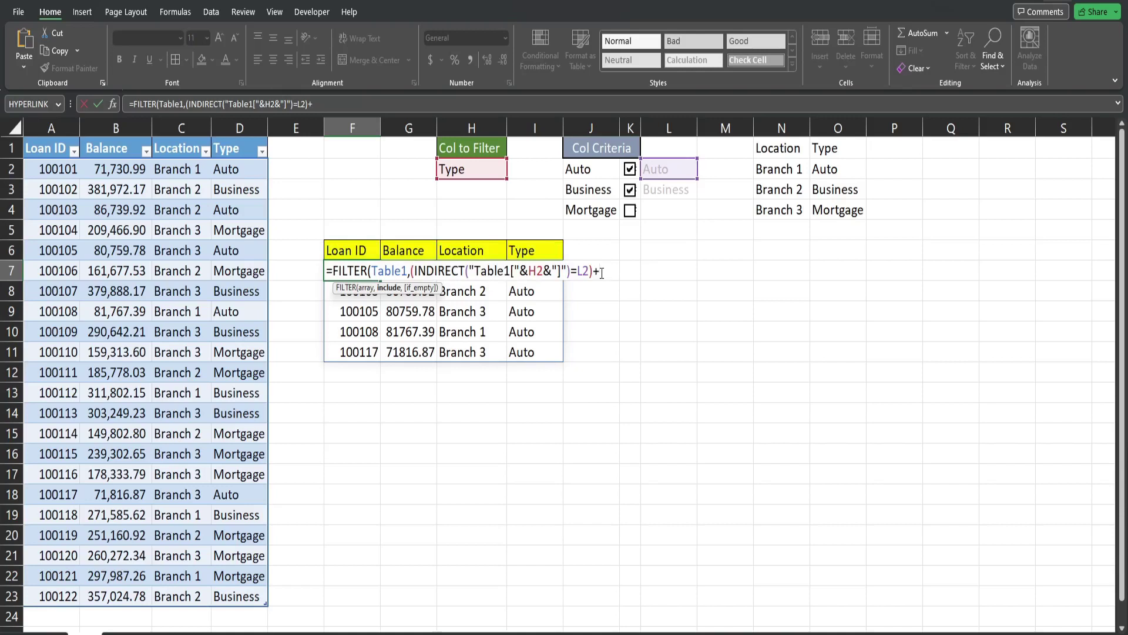
key("ctrl+v")
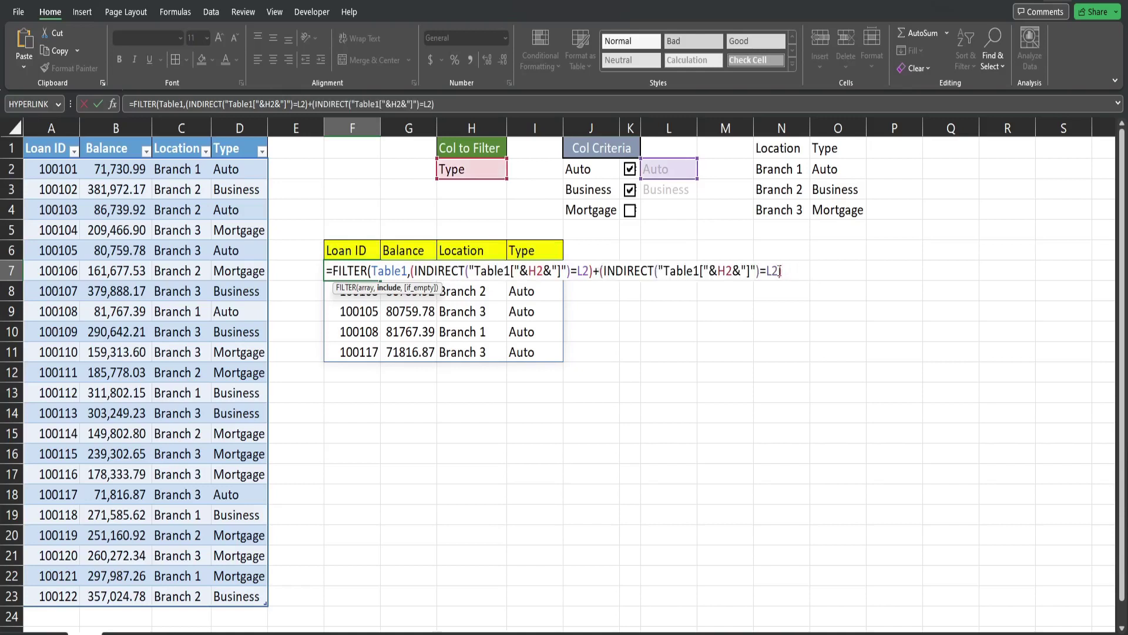
key("BackSpace")
type("3)")
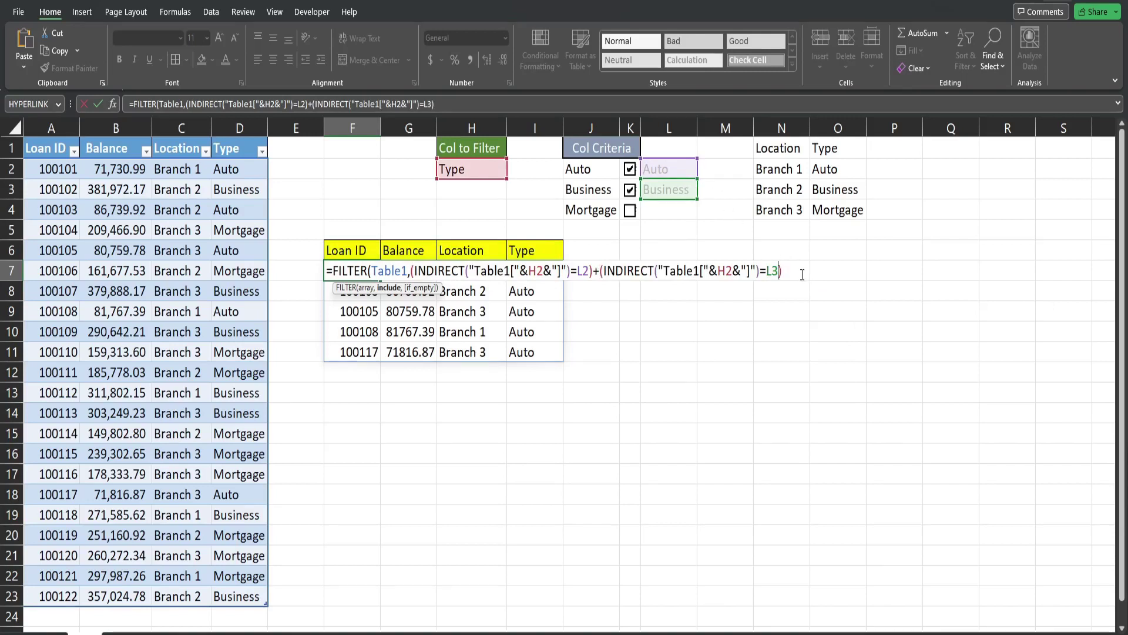
Append the copied INDIRECT condition to the F7 FILTER formula with a plus sign, point it at L4, and close and commit the formula.
type("+")
key("ctrl+v")
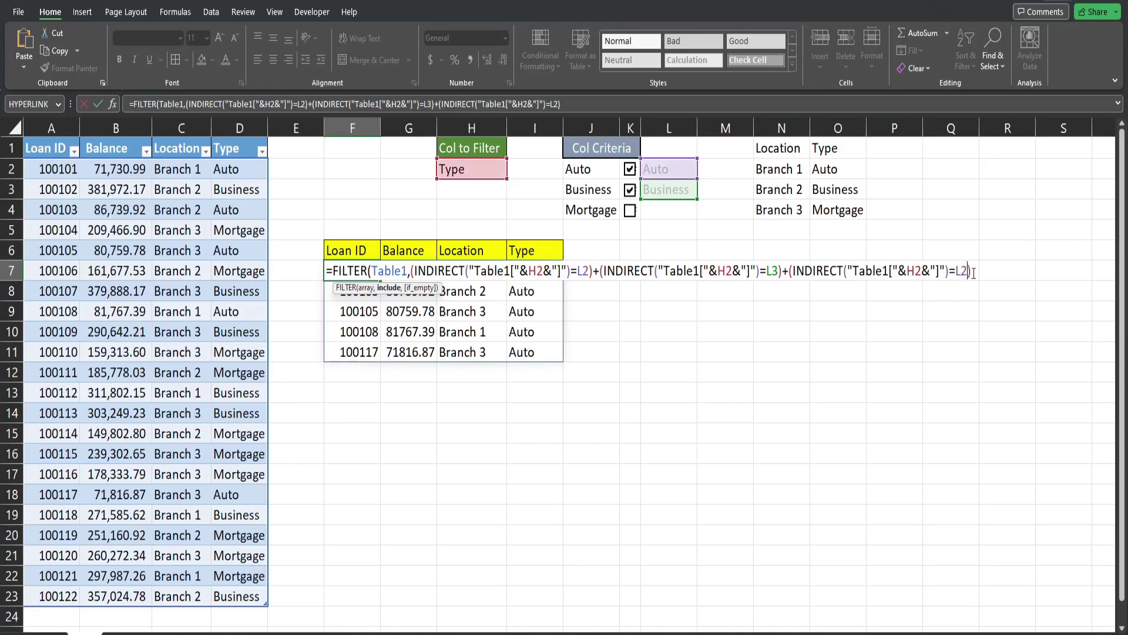
key("Left")
key("BackSpace")
type("4")
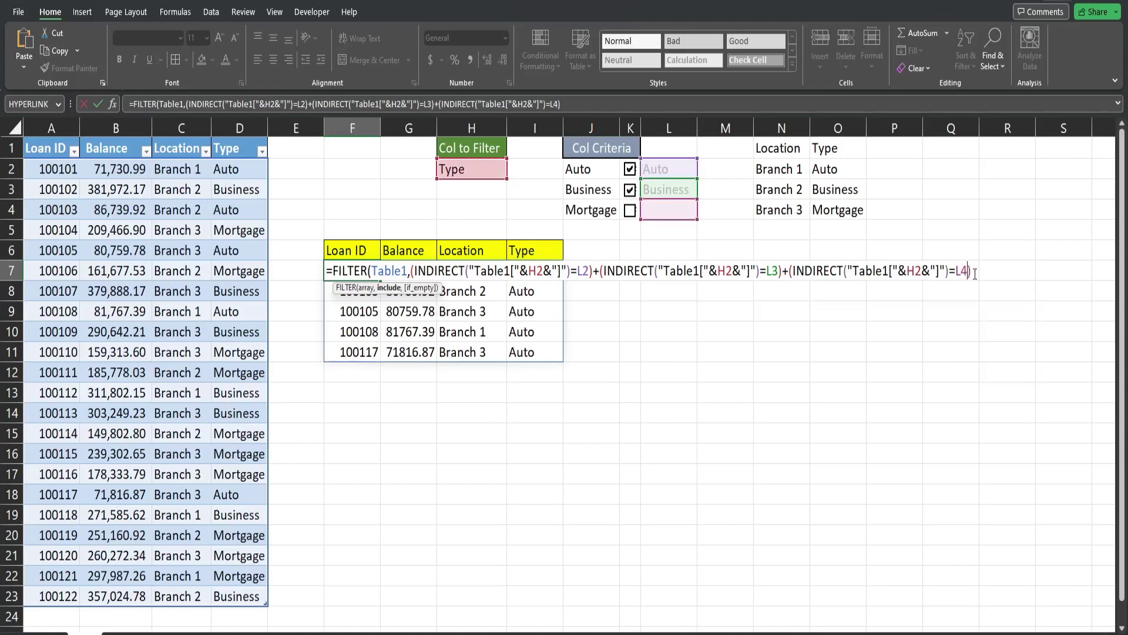
type(")")
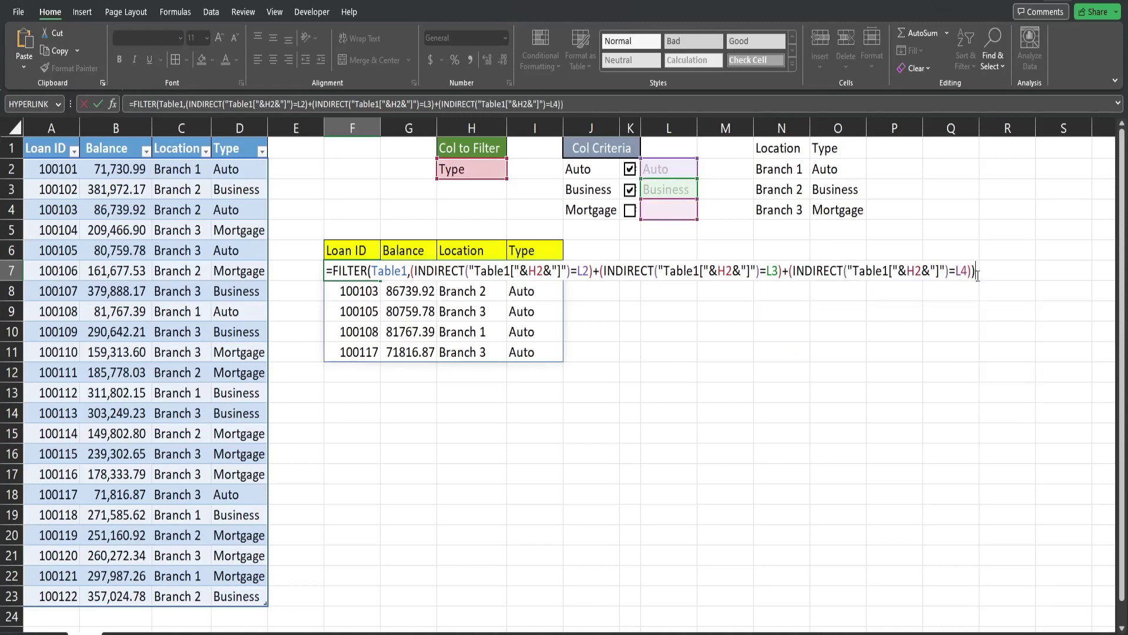
key("Return")
Test the three-condition filter on Type by toggling the Mortgage and Auto checkboxes on and off and clearing Business.
left_click(630, 209)
left_click(629, 210)
left_click(630, 190)
left_click(630, 170)
left_click(630, 170)
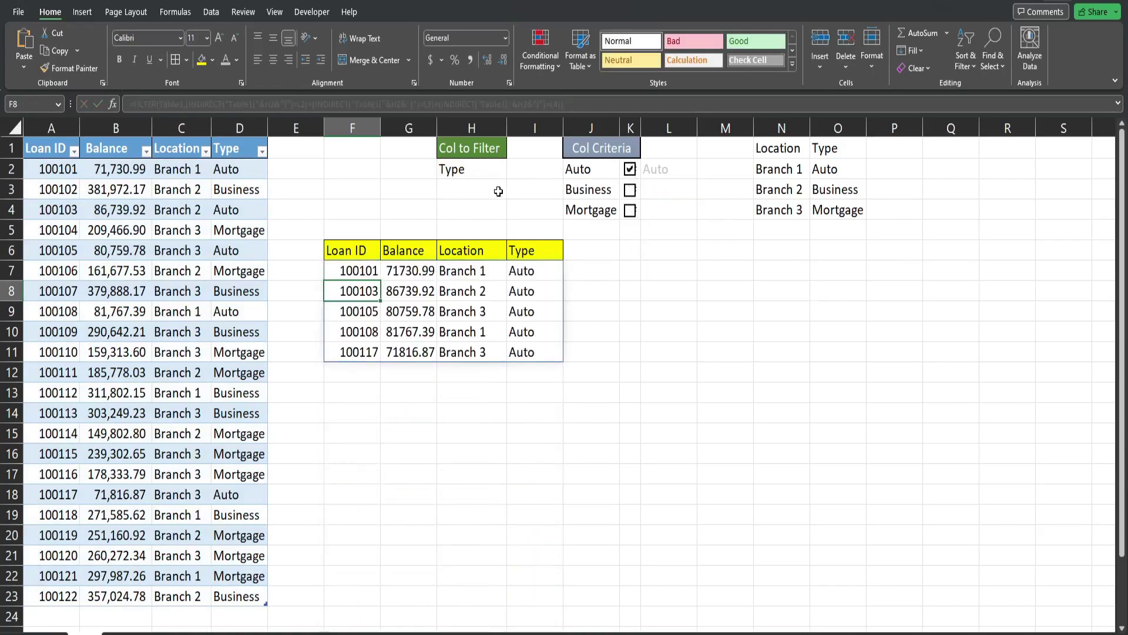
Set the column to filter in H2 to Location and check Branch 2 and Branch 3 as additional criteria.
left_click(496, 170)
left_click(512, 171)
left_click(485, 186)
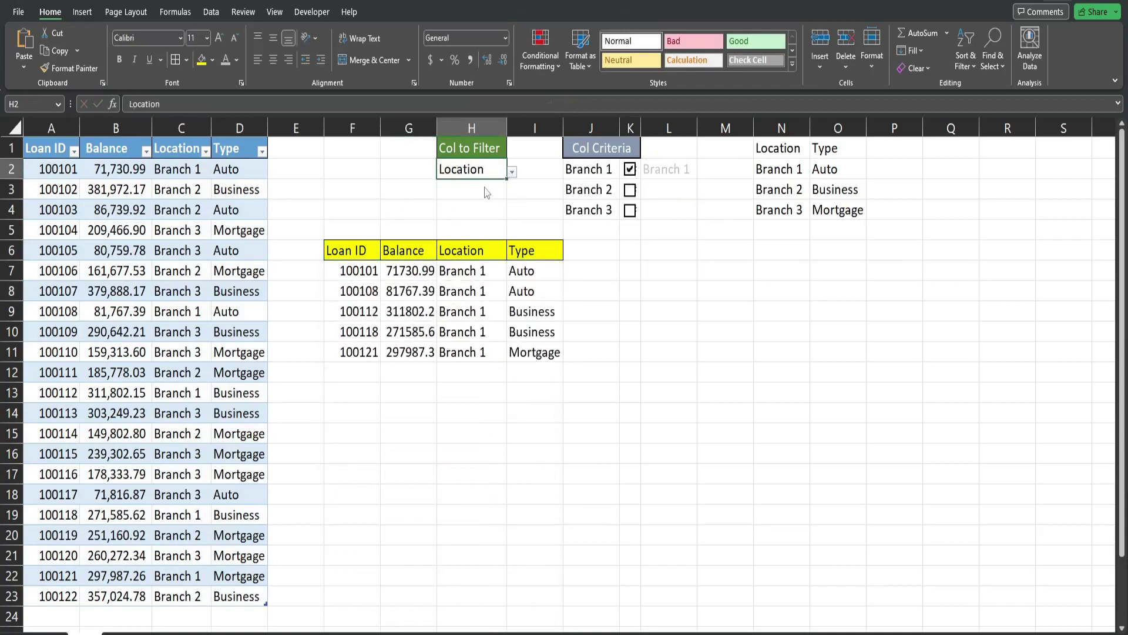
left_click(630, 189)
left_click(630, 210)
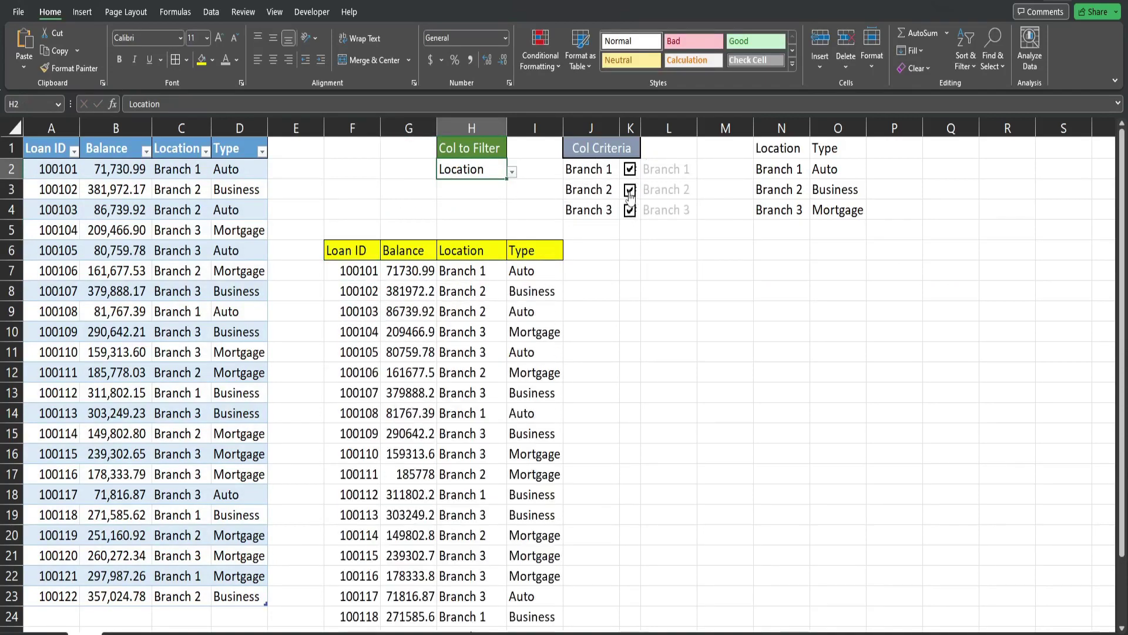
Test the location filter by clearing and rechecking Branch 1 and Branch 2, then clearing Branch 3.
left_click(630, 190)
left_click(630, 169)
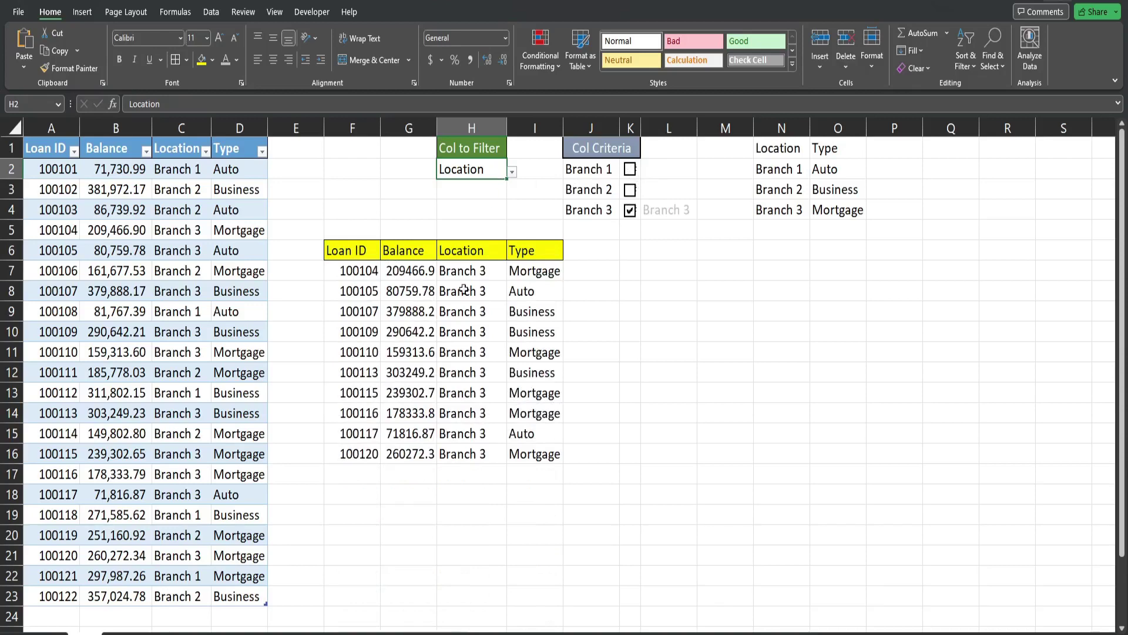
left_click(630, 169)
left_click(630, 189)
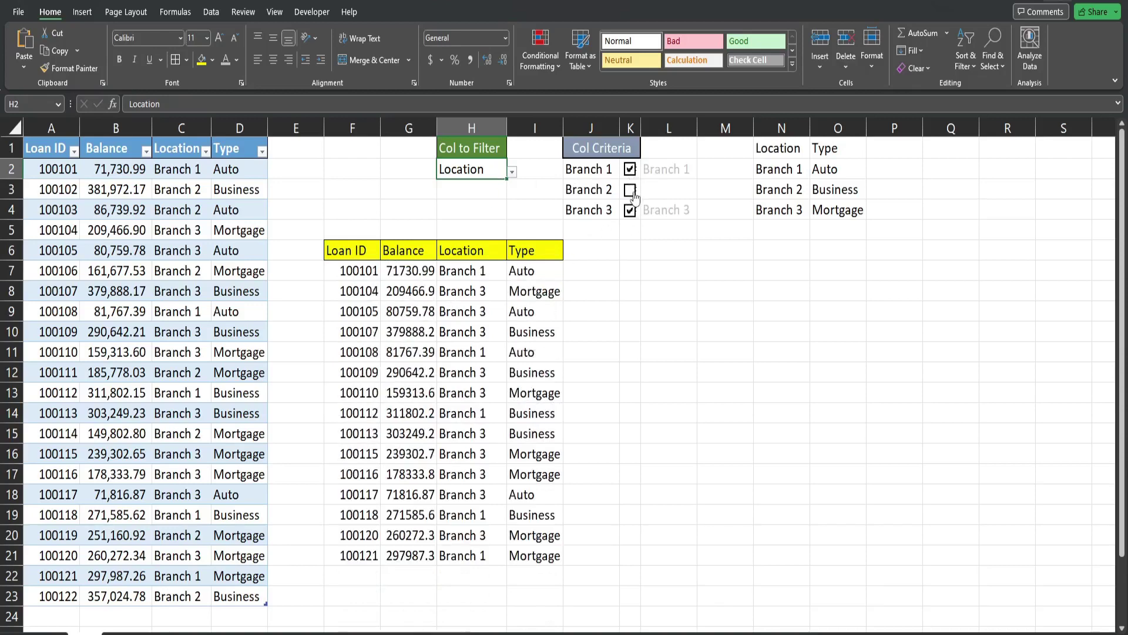
left_click(630, 210)
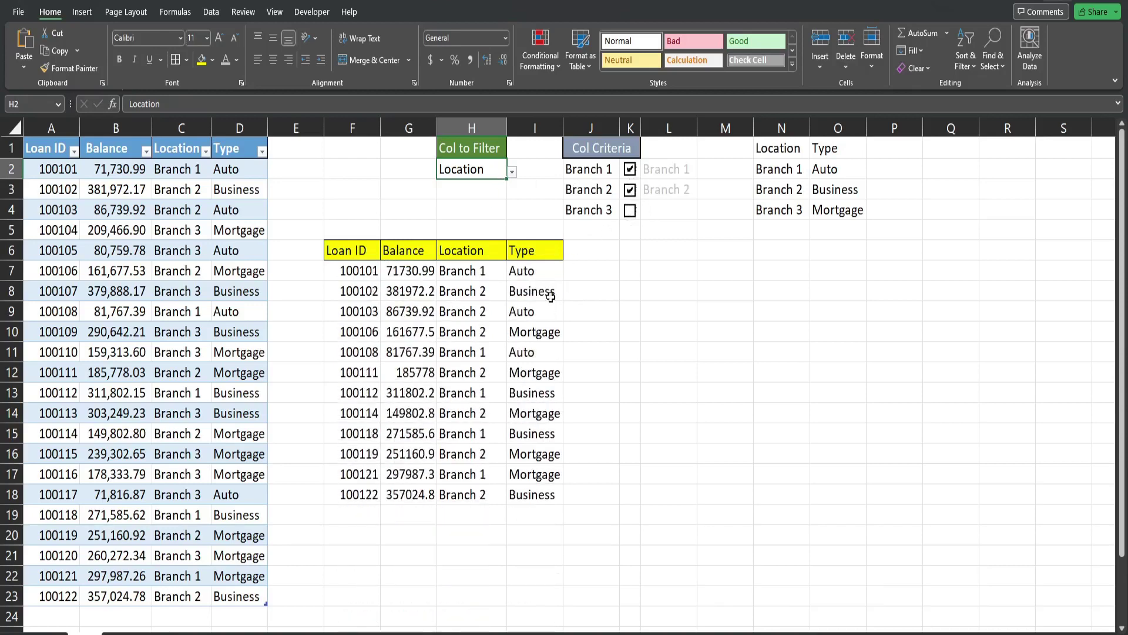
Examine the row order of the Location and Type columns in the filtered results against the column chosen in H2.
left_click_drag(540, 270, 537, 494)
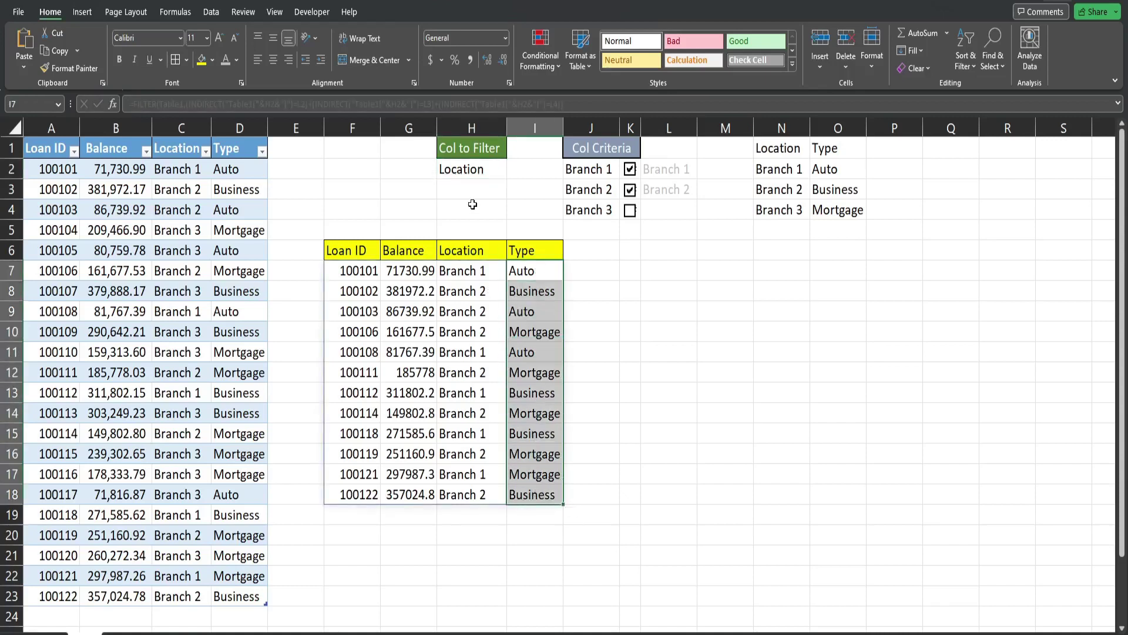
left_click(469, 167)
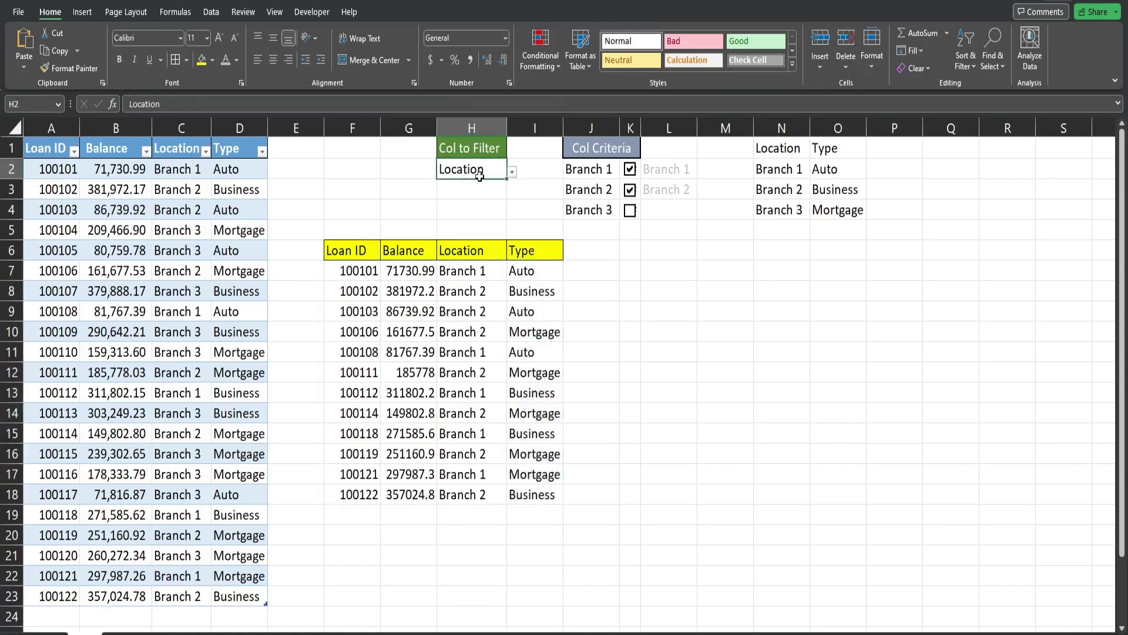
left_click_drag(476, 272, 474, 495)
left_click_drag(528, 267, 528, 495)
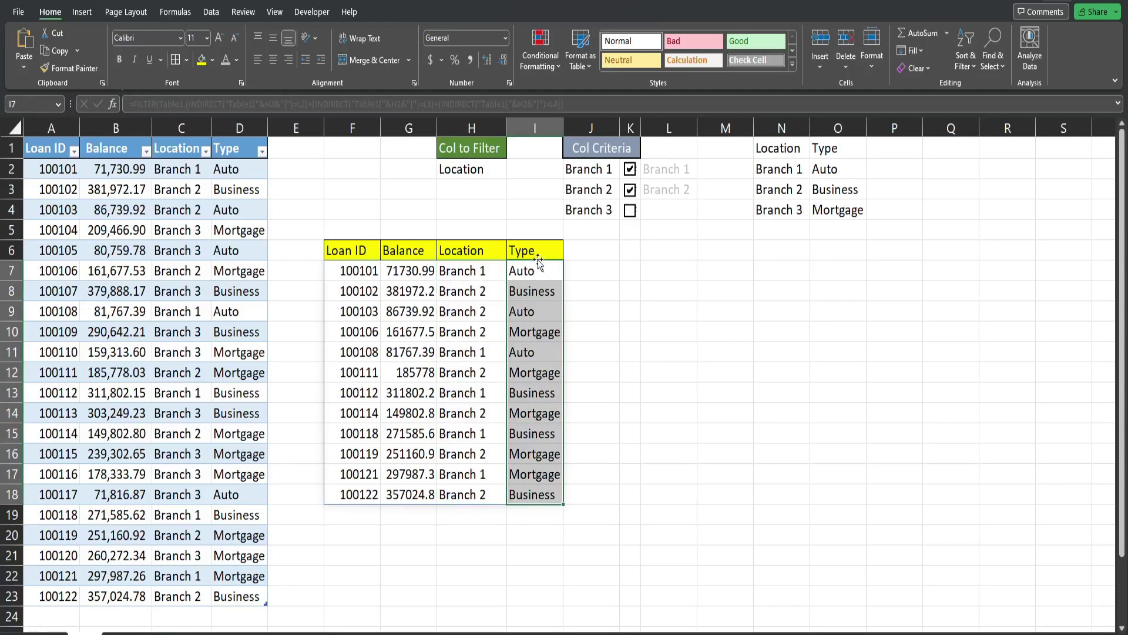
Reopen the F7 formula, wrap its FILTER function in SORT, and start the sort index argument.
double_click(364, 282)
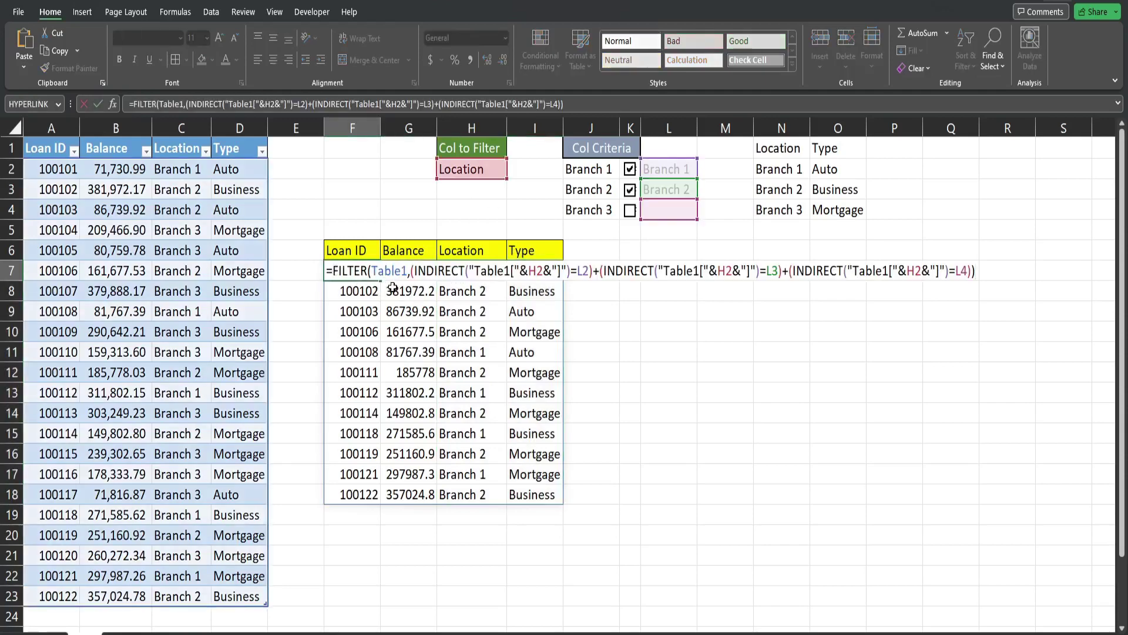
type("Sort(")
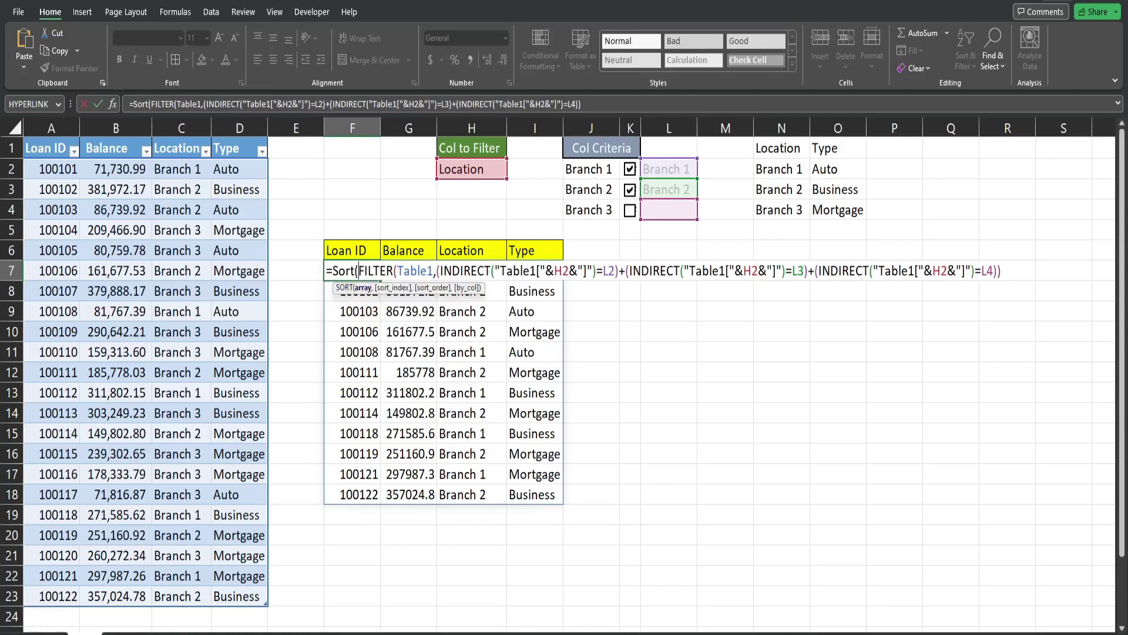
type(",")
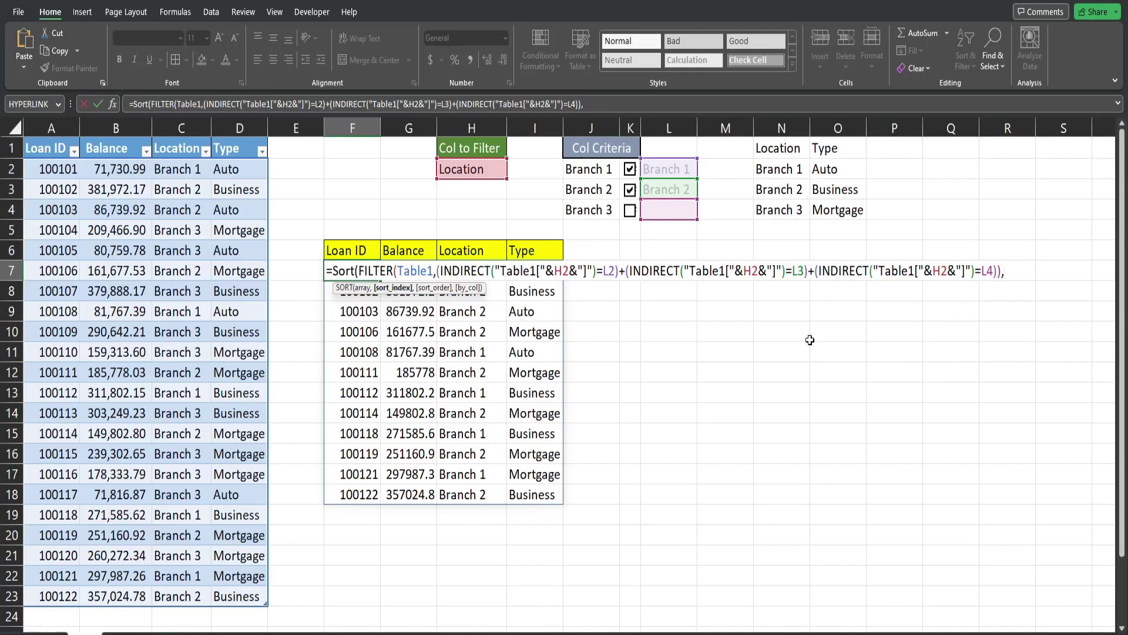
Begin the sort index as an IF function with the logical test H2="Location".
type("i")
key("BackSpace")
key("BackSpace")
type("if(")
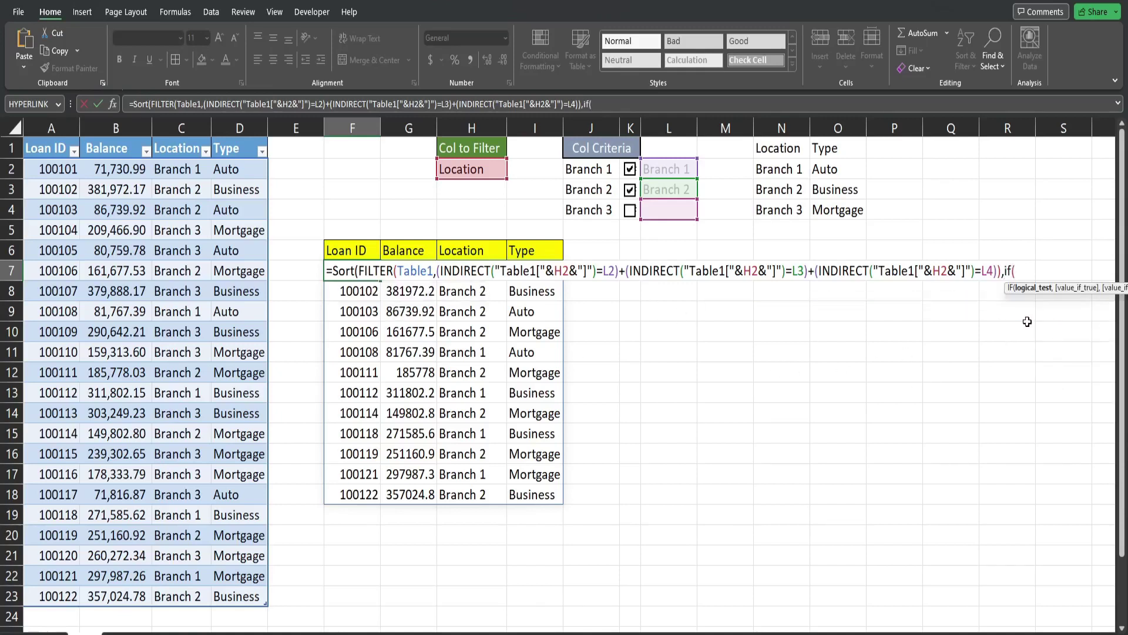
left_click(451, 170)
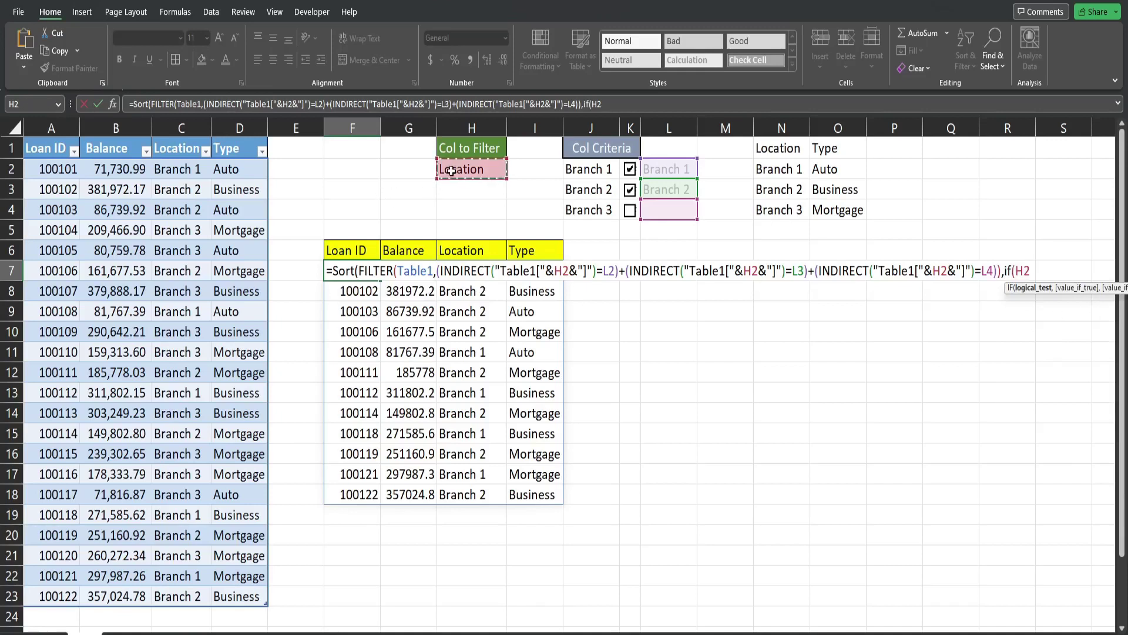
type("=\"Location\"")
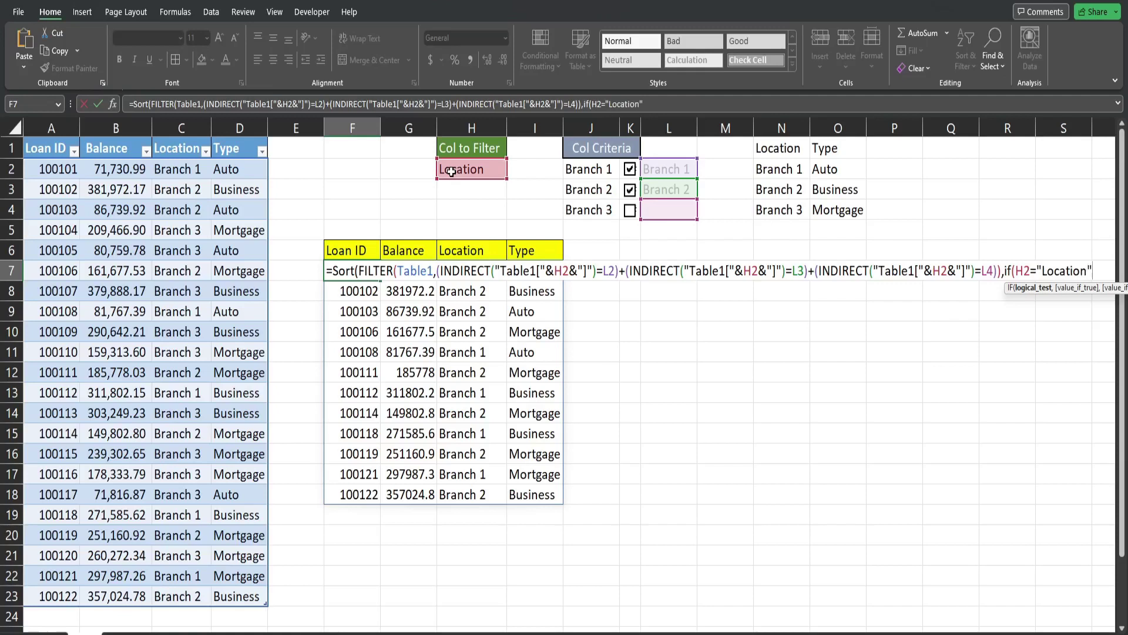
Give the IF the sort indexes {3,4} when true and {4,3} when false, and close and commit the SORT formula.
type(",{")
type("3")
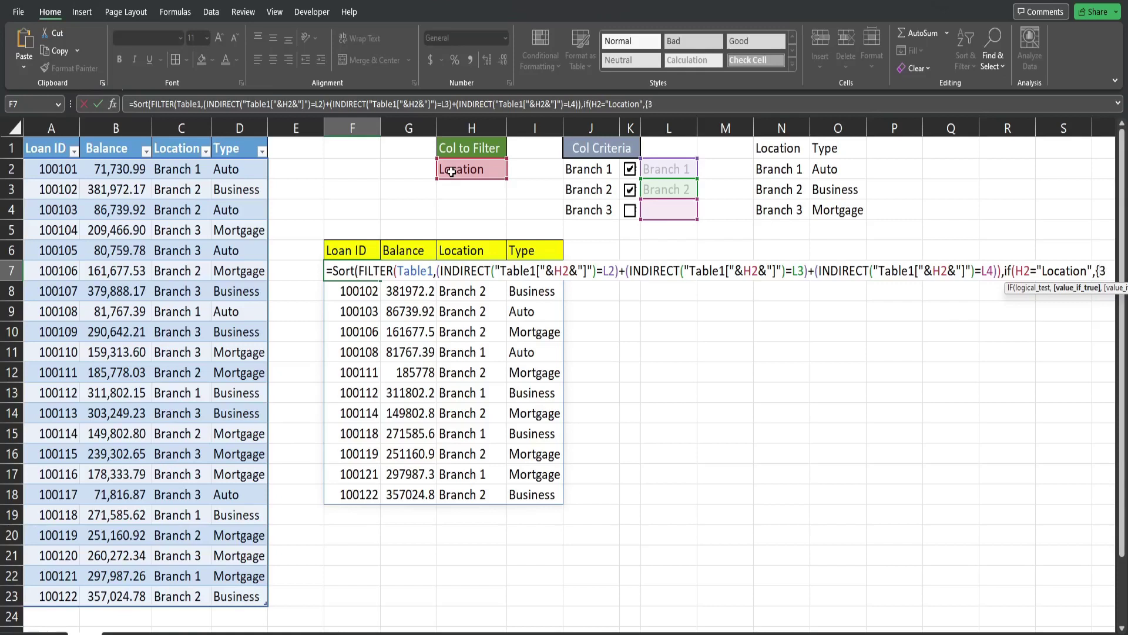
type(",4},")
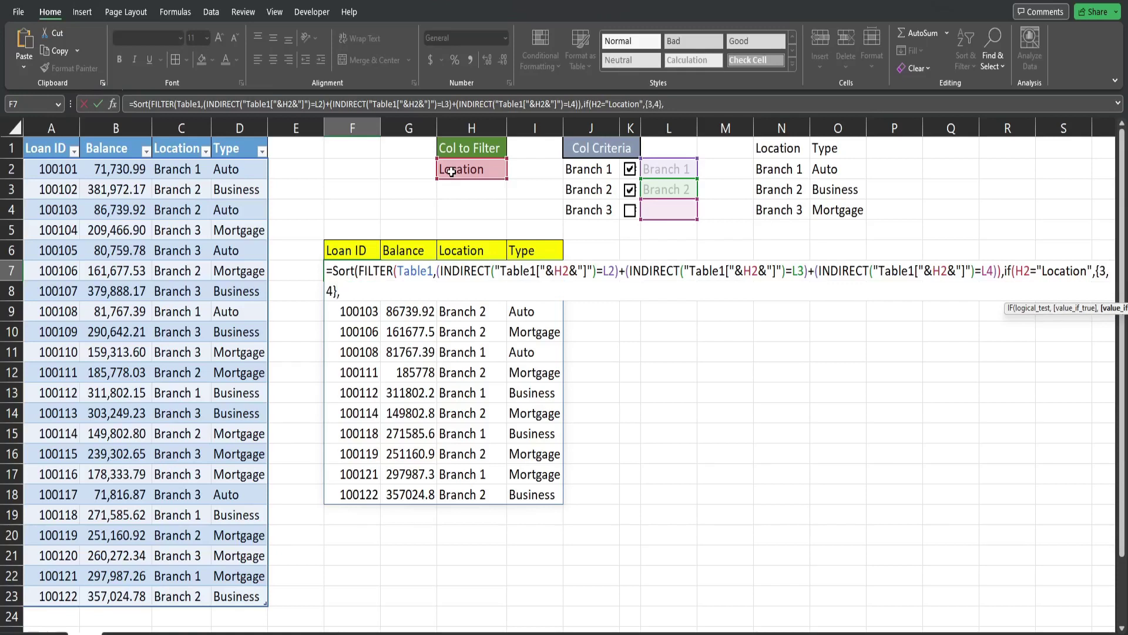
type("{")
type("4,3}))")
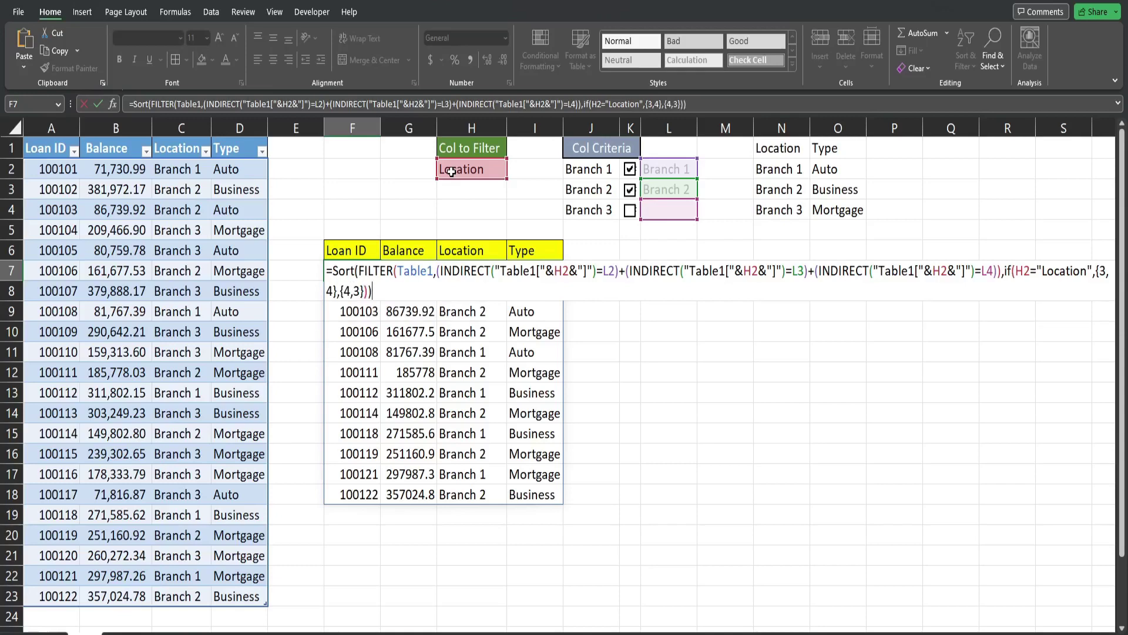
key("Return")
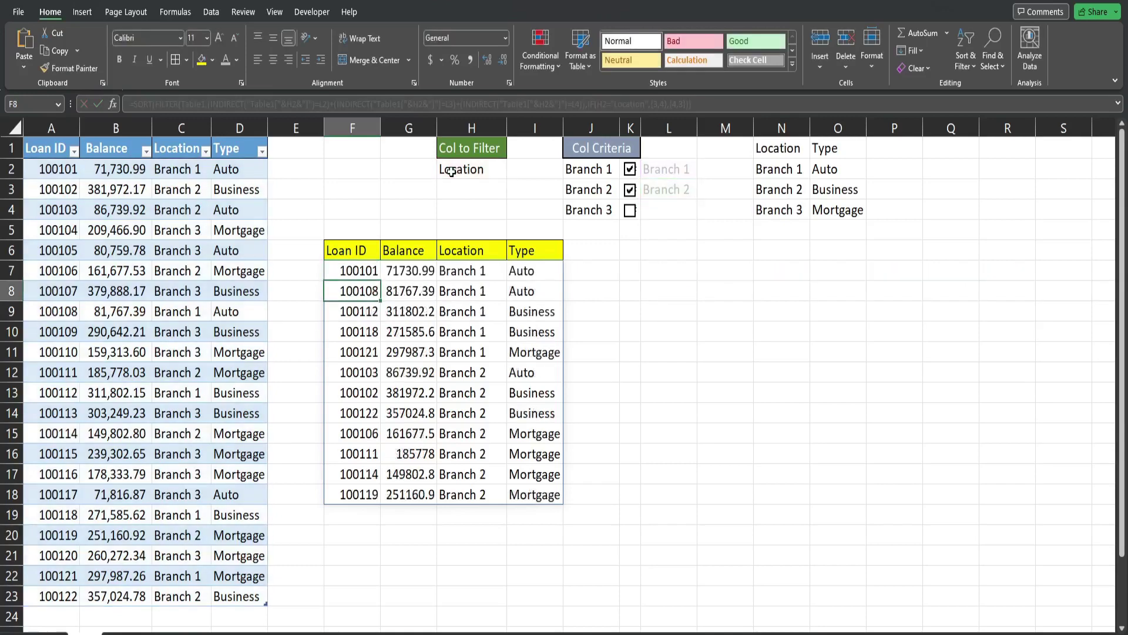
Examine the sort order of the Location and Type result columns with Location chosen in H2.
left_click(494, 169)
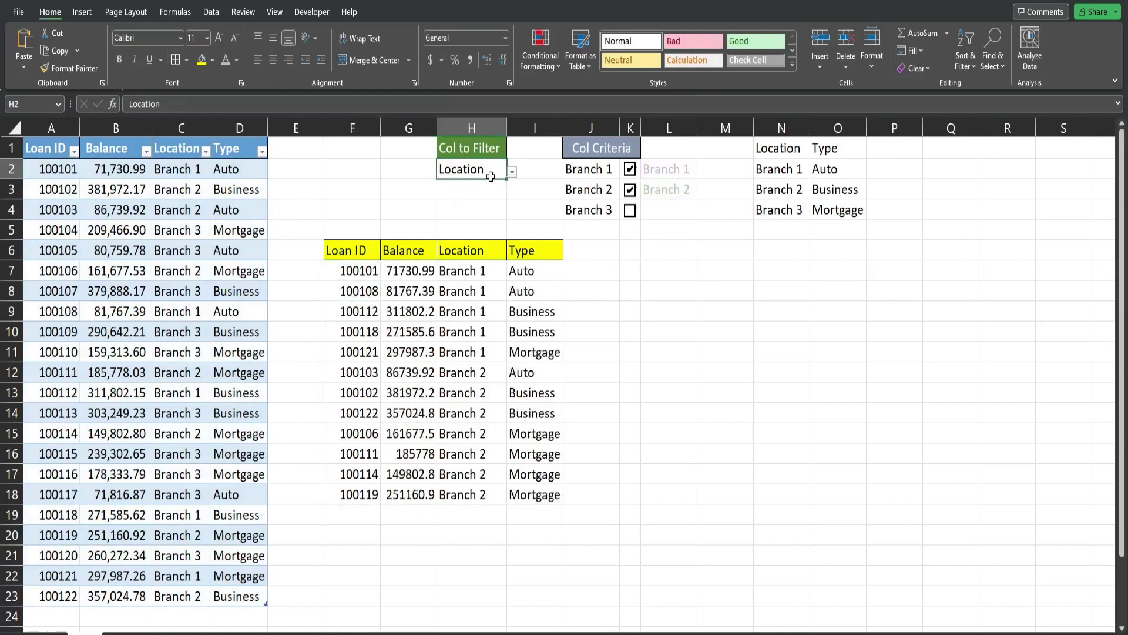
left_click_drag(494, 374, 486, 494)
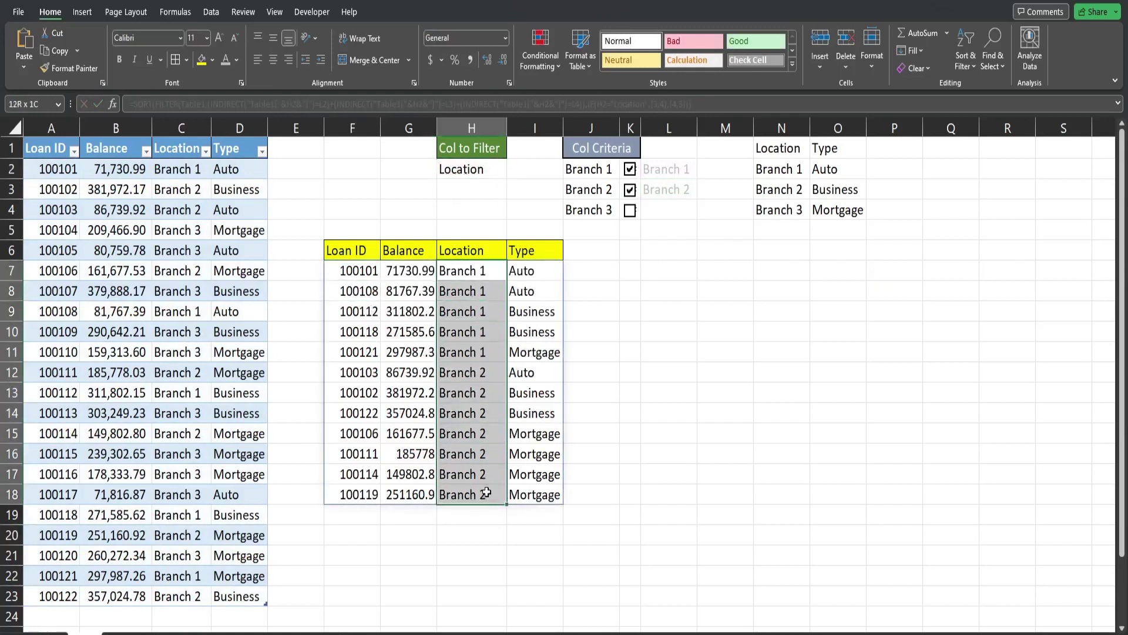
left_click_drag(520, 269, 545, 370)
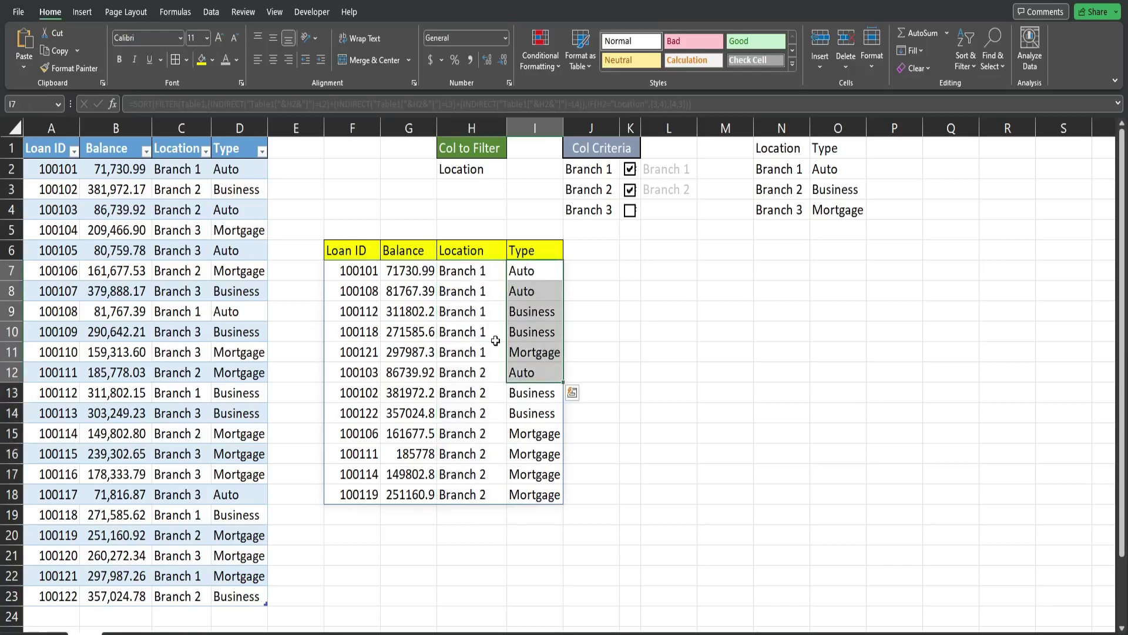
Switch the column to filter in H2 to Type and examine the sort order of the Type and Location result columns.
left_click(467, 169)
left_click(512, 171)
left_click(443, 201)
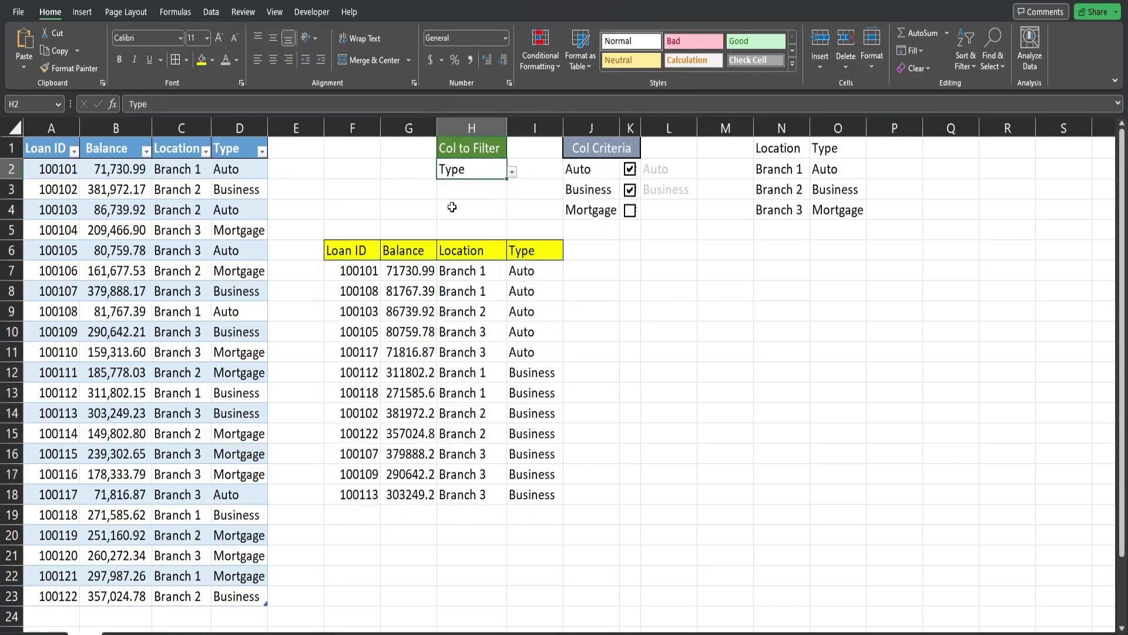
left_click_drag(539, 271, 538, 495)
left_click_drag(493, 271, 494, 494)
left_click(770, 479)
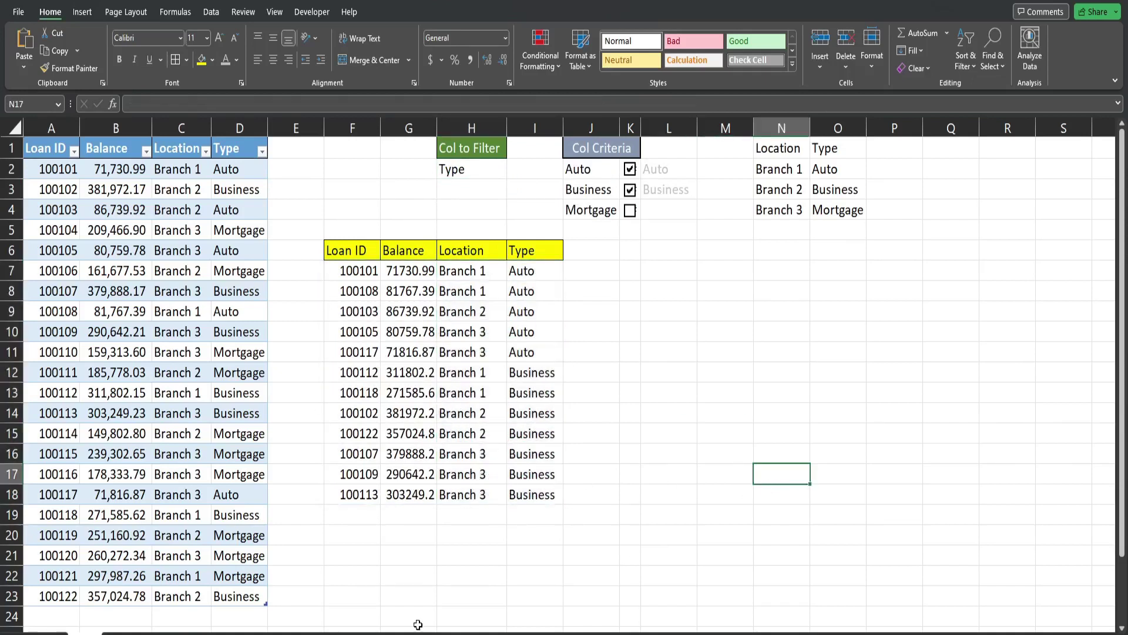